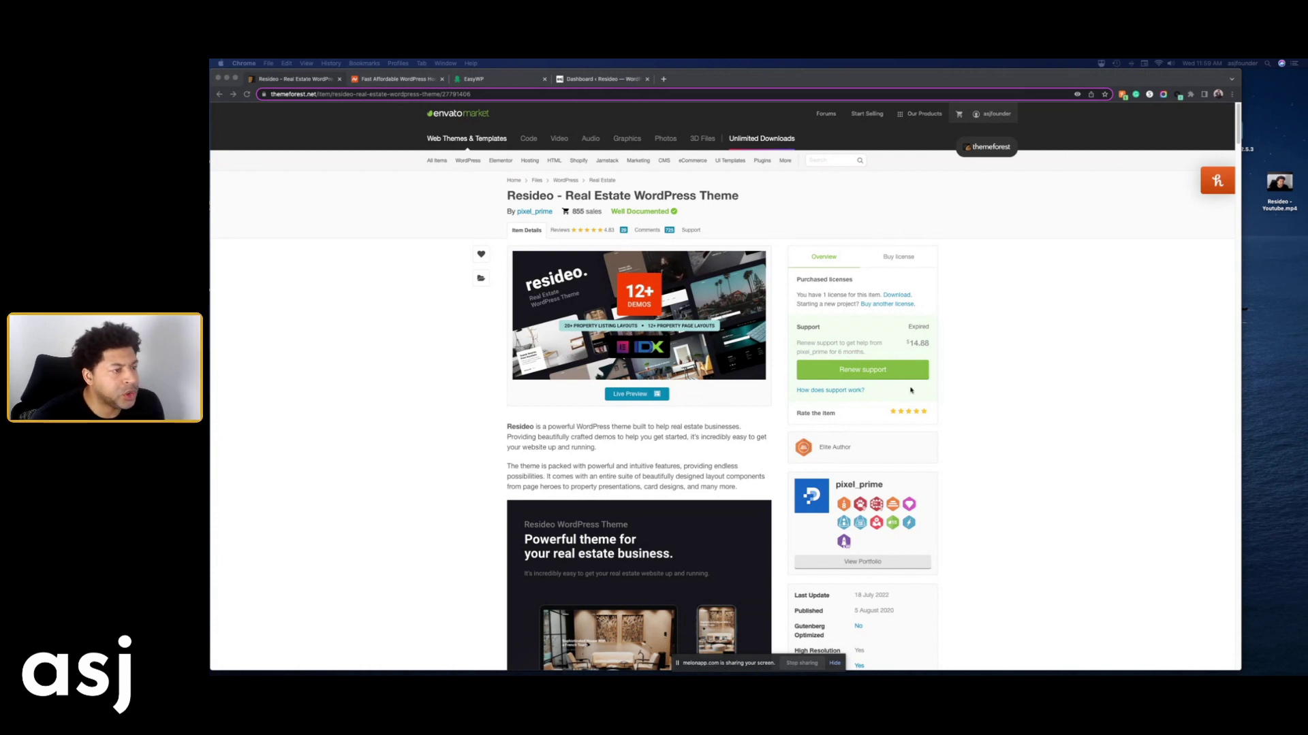
Switch to the Namecheap EasyWP hosting page and show the plan prices with monthly billing
left_click(925, 299)
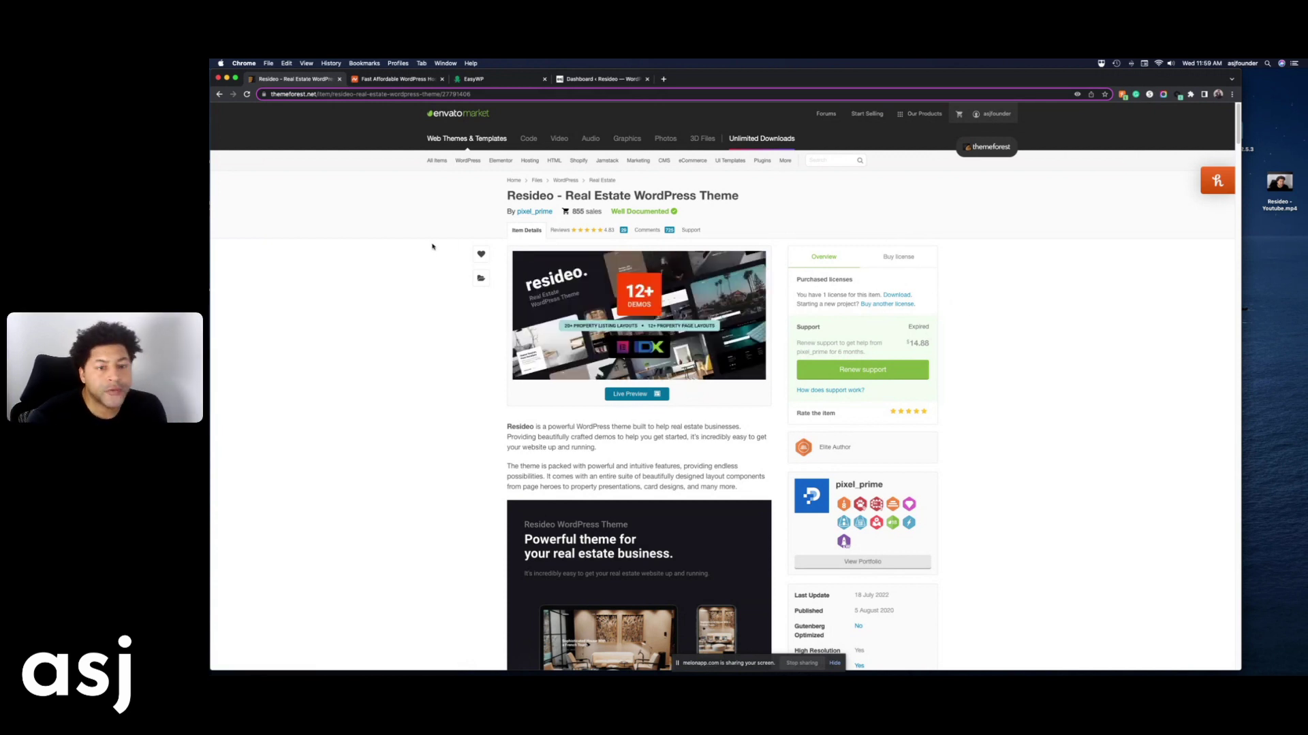
left_click(394, 79)
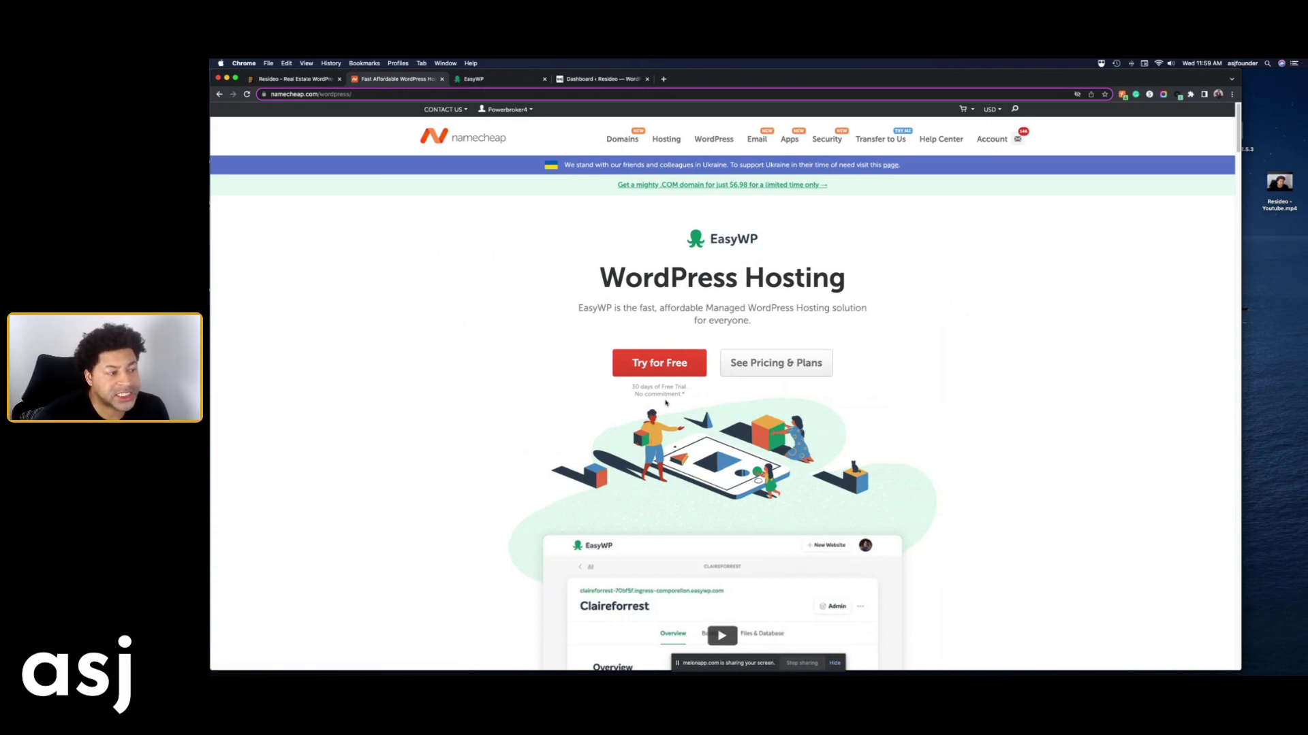
scroll(438, 417, "down", 6)
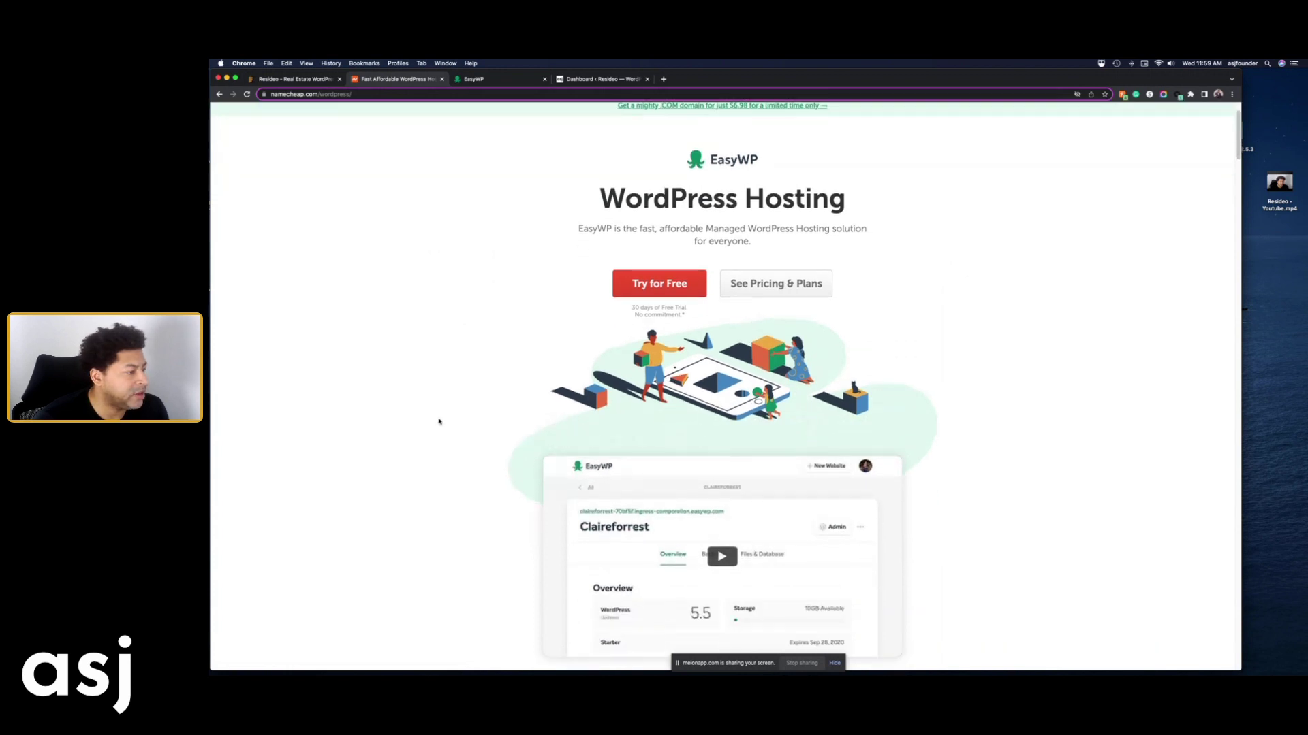
scroll(440, 420, "down", 6)
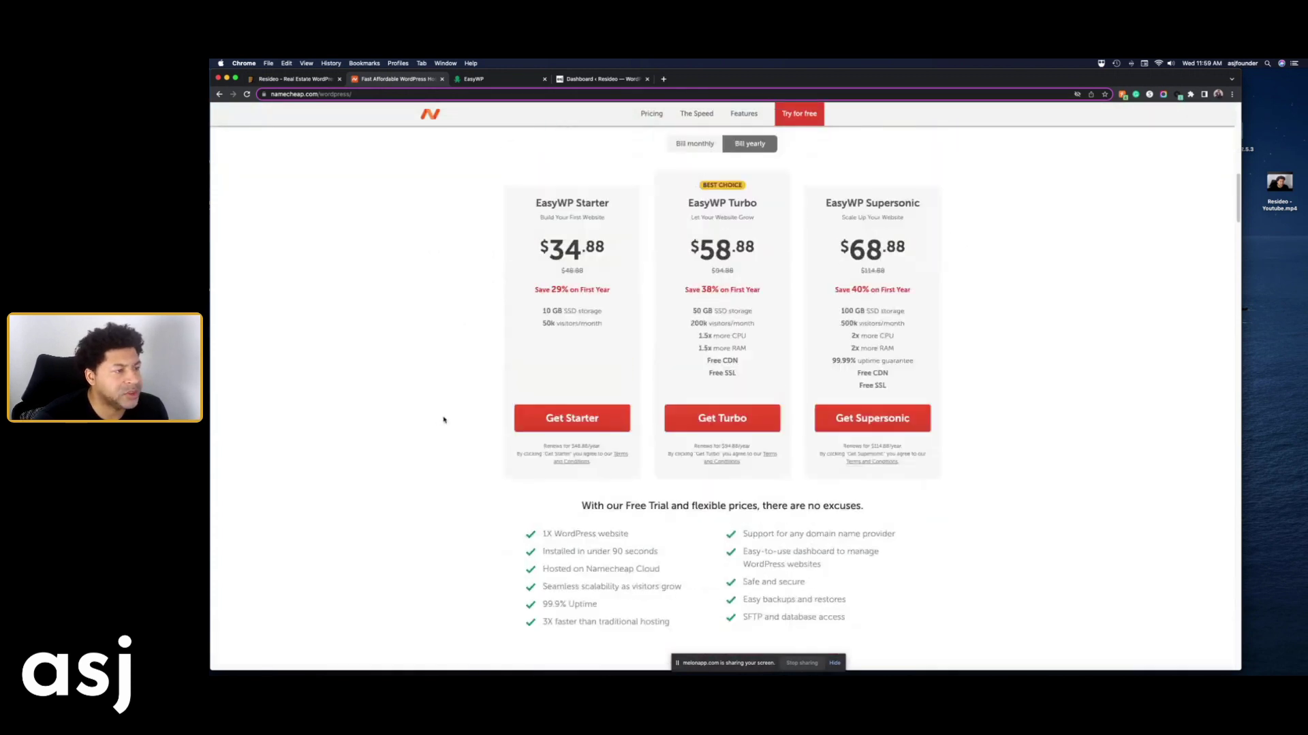
scroll(440, 421, "up", 3)
left_click(696, 255)
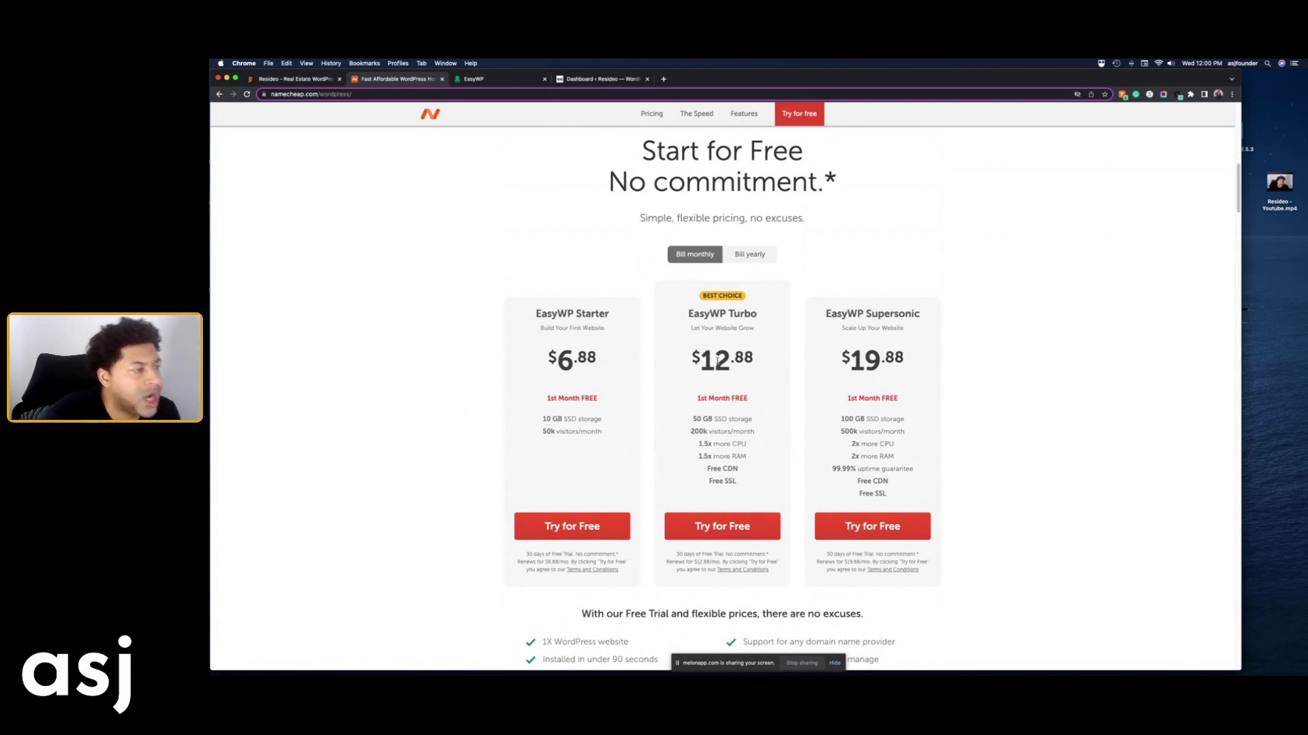
Compare EasyWP's loading times and monthly price with the other hosts, and review the Starter, Turbo and Supersonic plans
scroll(763, 422, "down", 10)
scroll(727, 392, "down", 2)
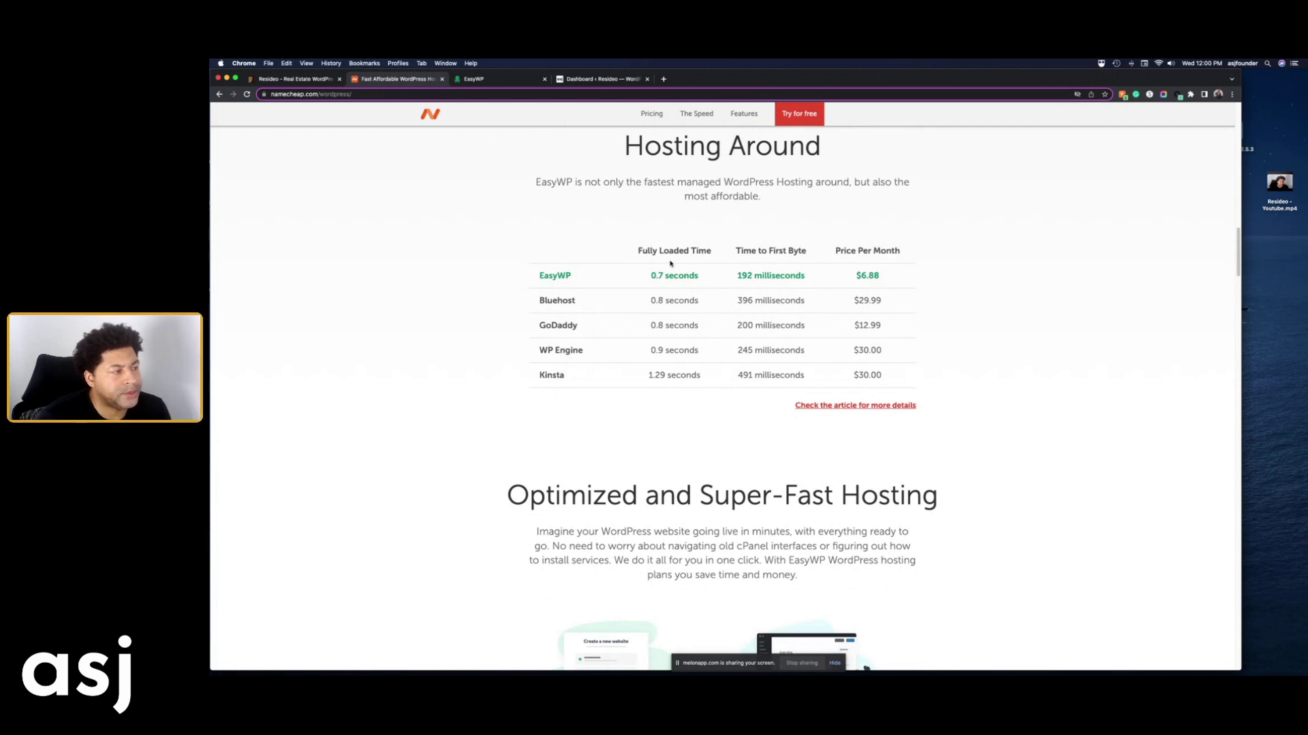
scroll(675, 287, "up", 1)
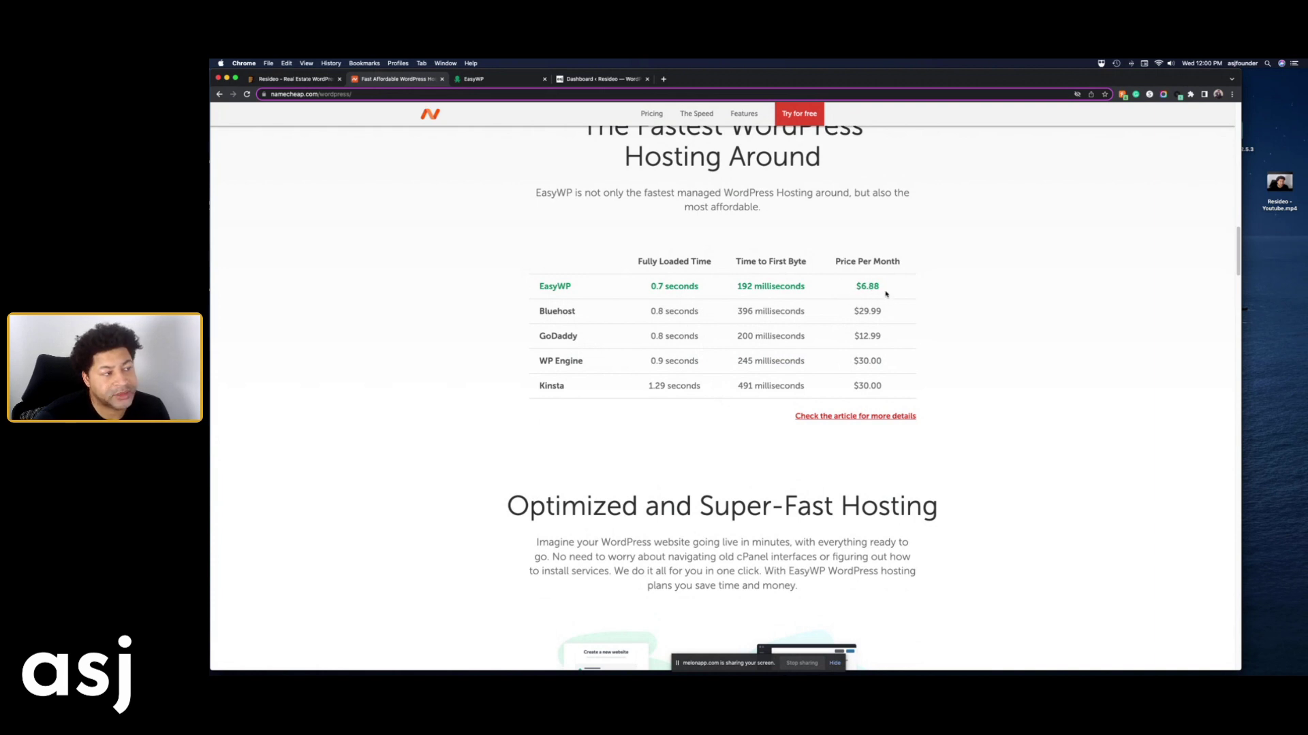
scroll(841, 339, "up", 10)
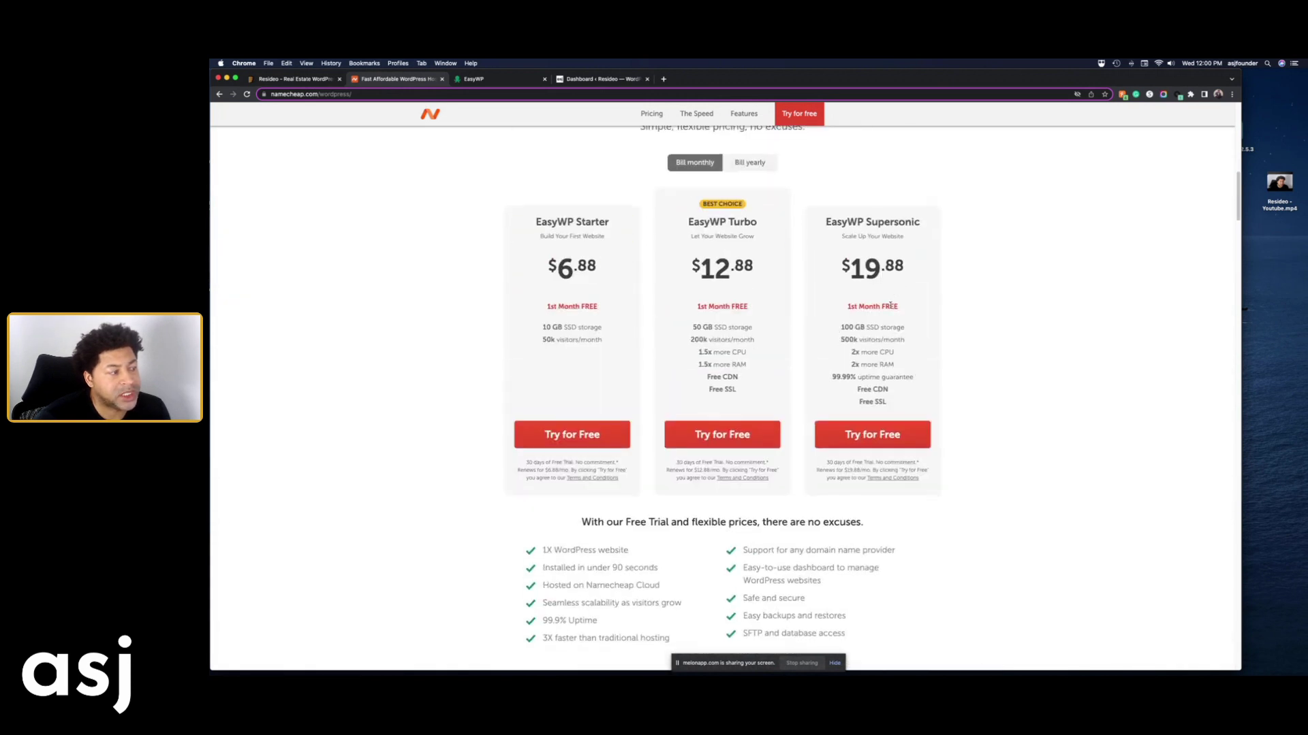
scroll(891, 288, "down", 10)
scroll(871, 410, "up", 10)
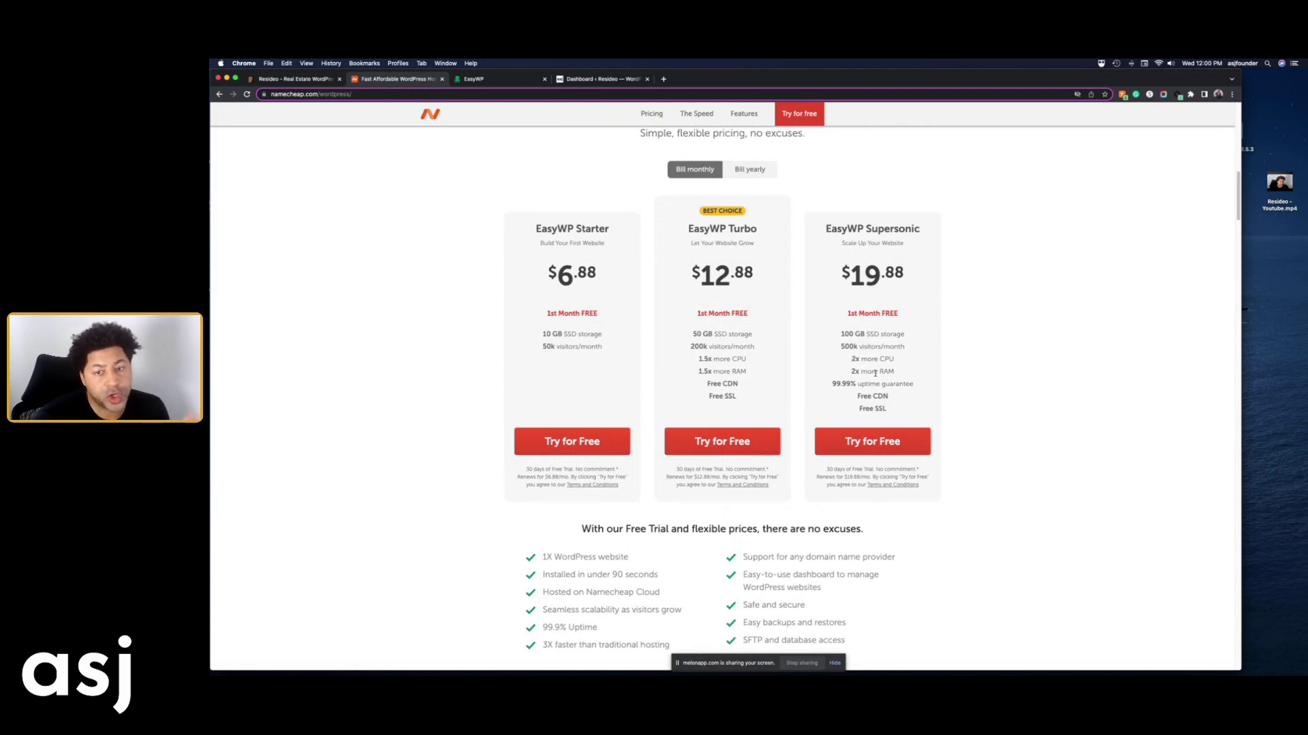
Go past the EasyWP site overview to the Resideo site's WordPress admin and open the Envato Market theme list
left_click(517, 81)
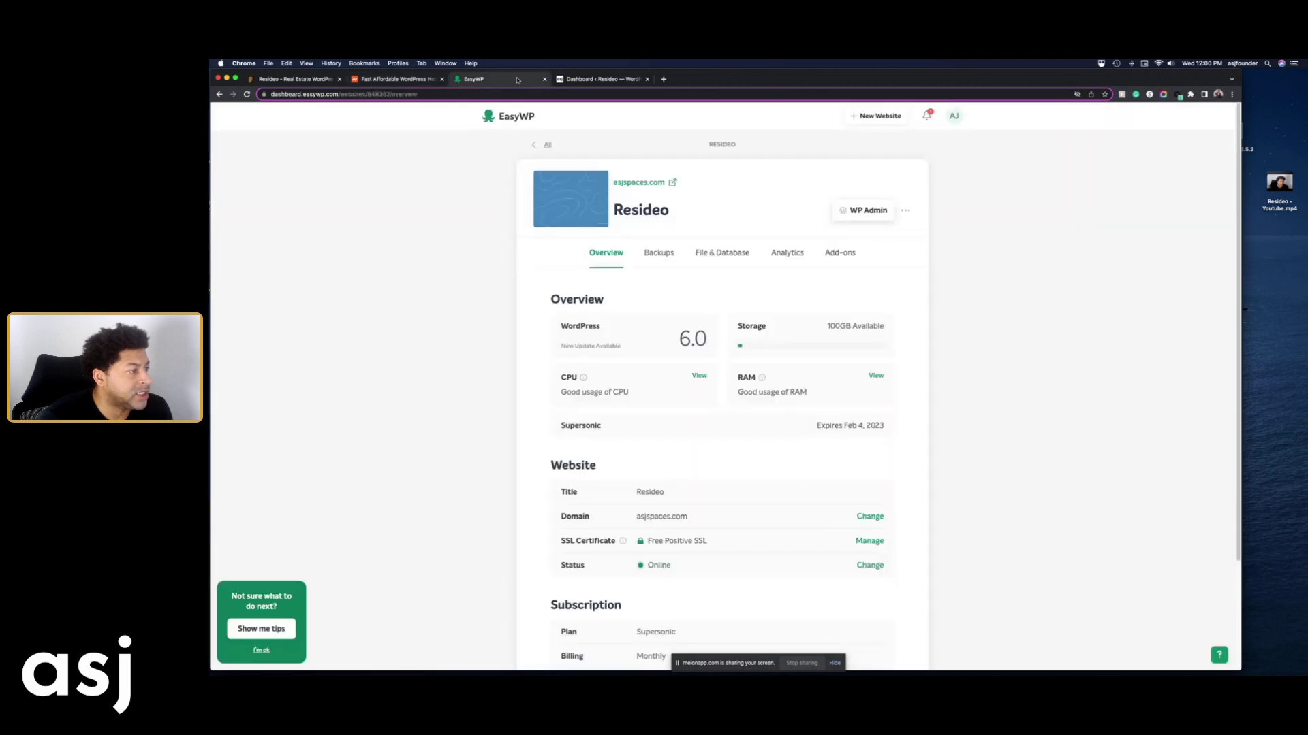
left_click(579, 80)
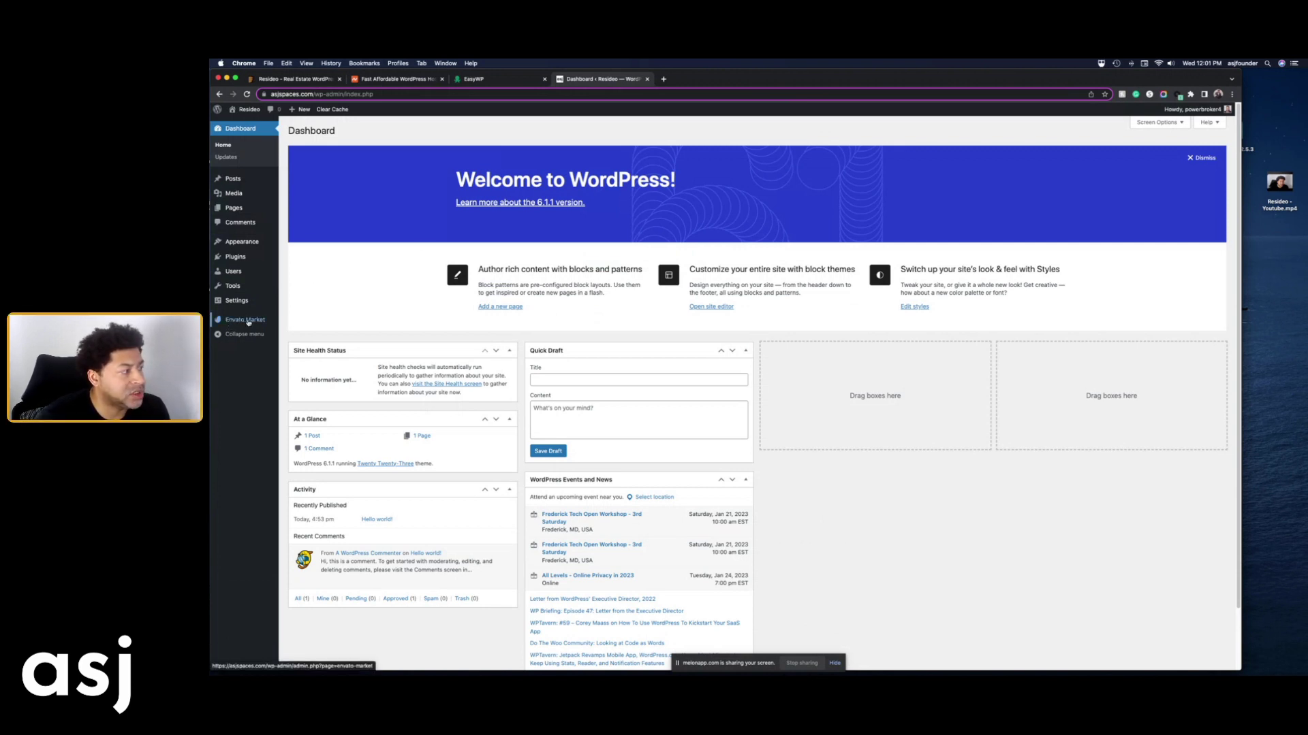
left_click(246, 320)
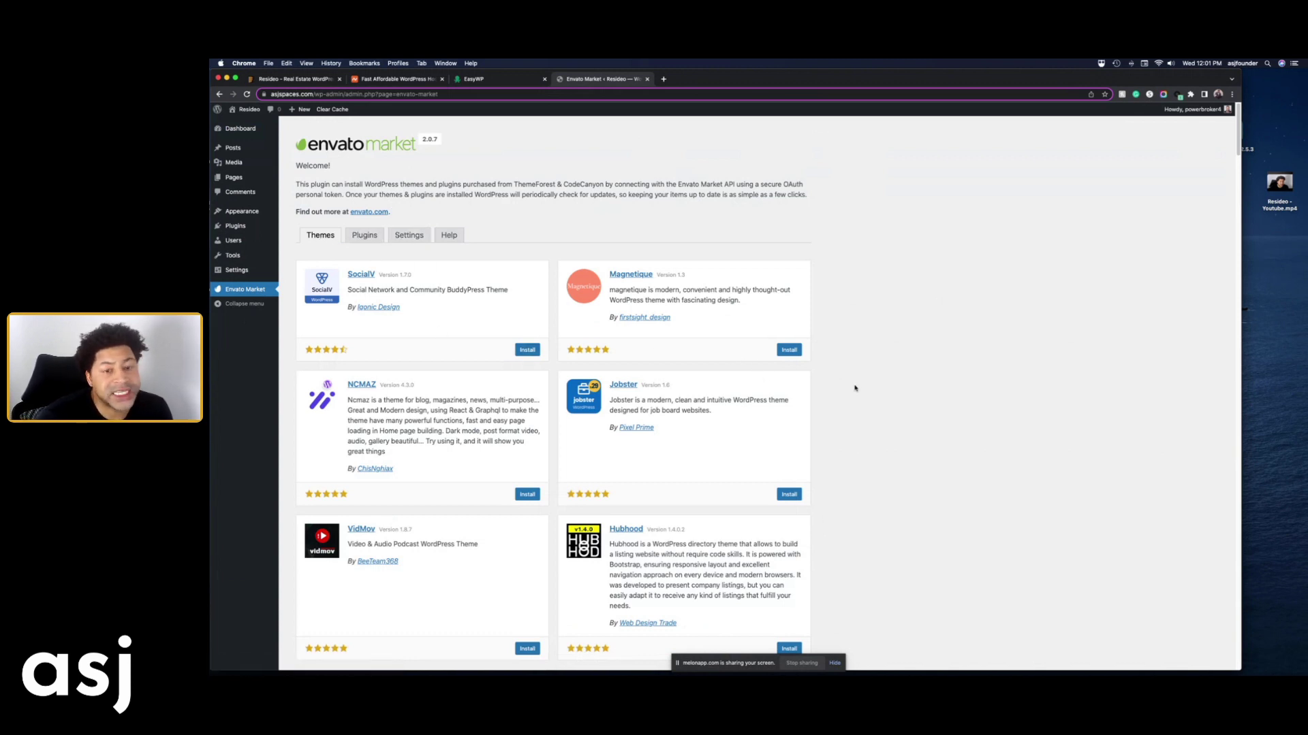
Find the Resideo theme by Pixel Prime among the purchased Envato Market themes, then install and activate it
scroll(855, 389, "down", 5)
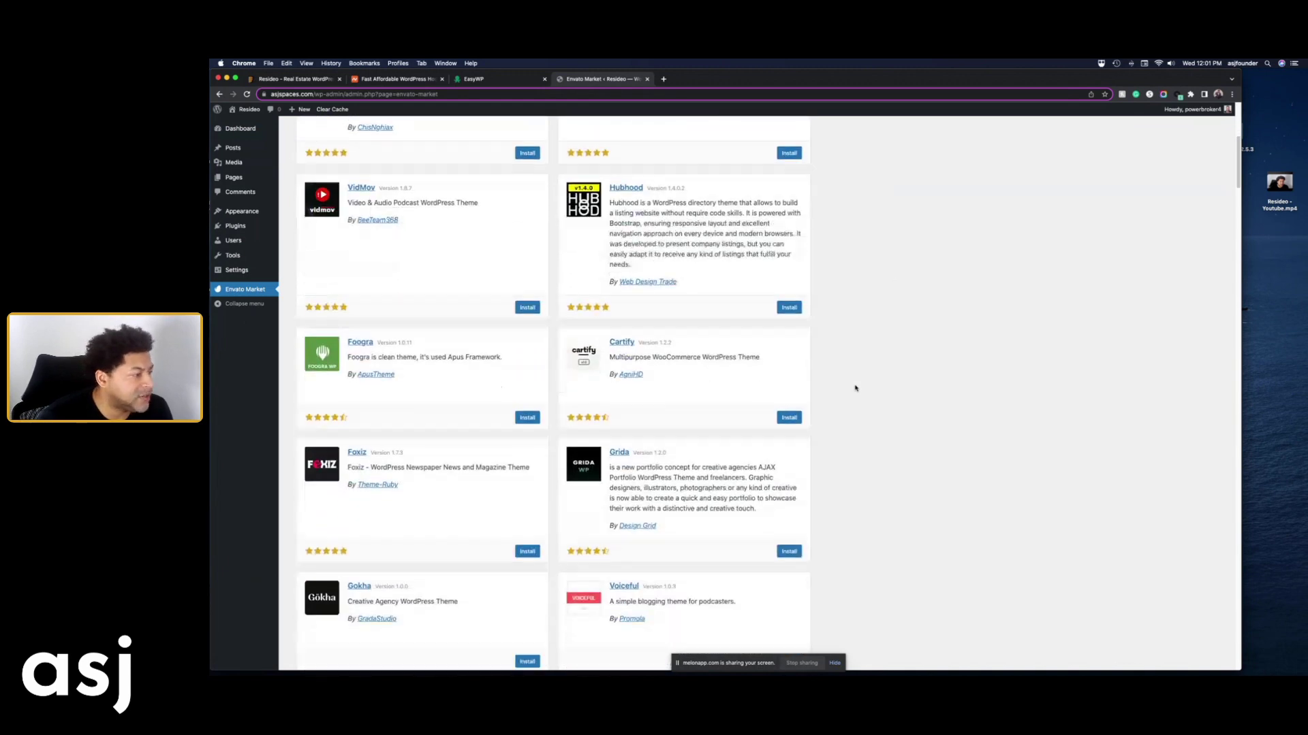
scroll(855, 389, "down", 9)
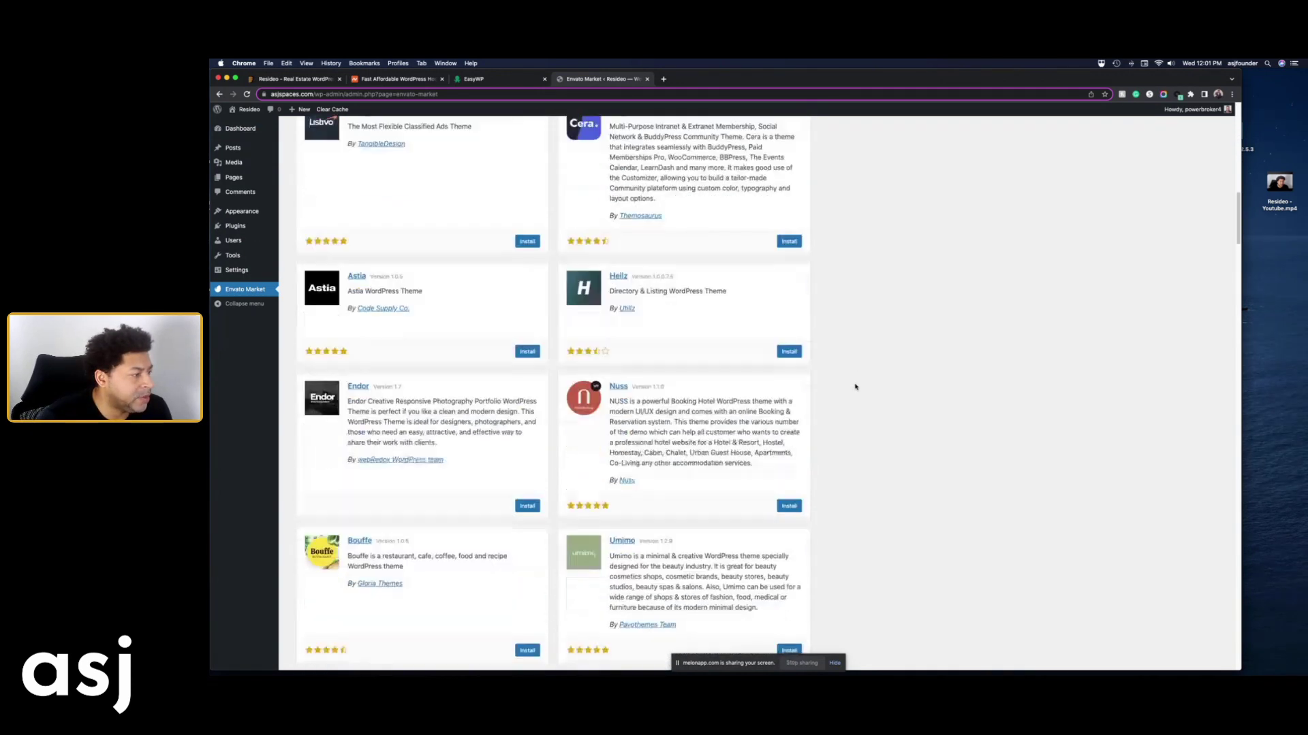
scroll(855, 387, "down", 8)
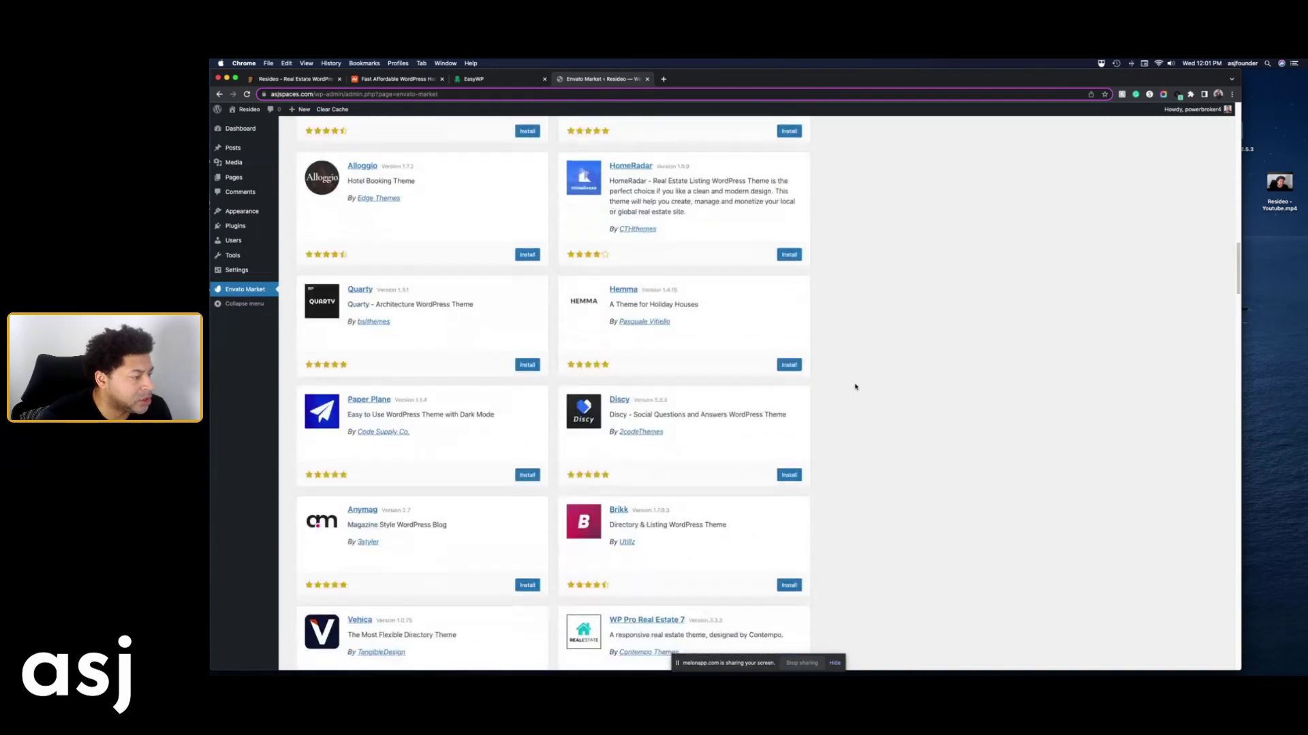
scroll(854, 387, "down", 8)
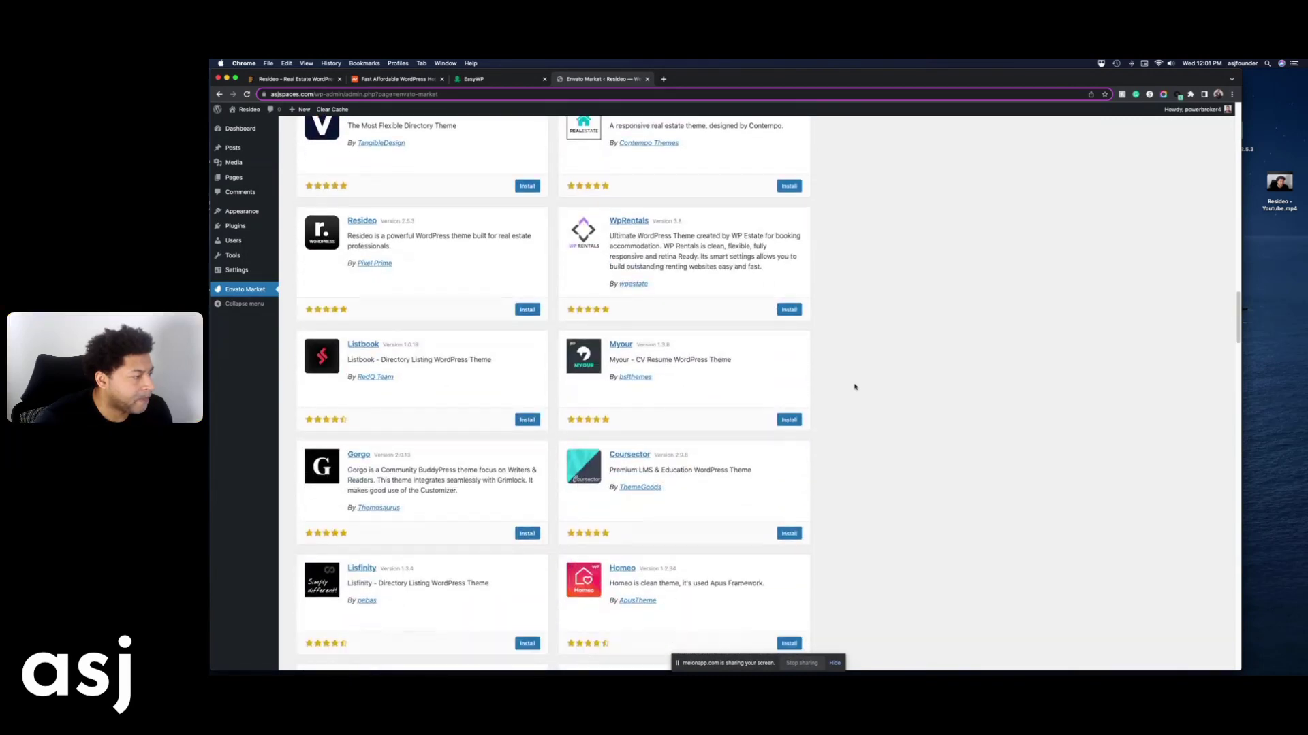
scroll(854, 387, "down", 10)
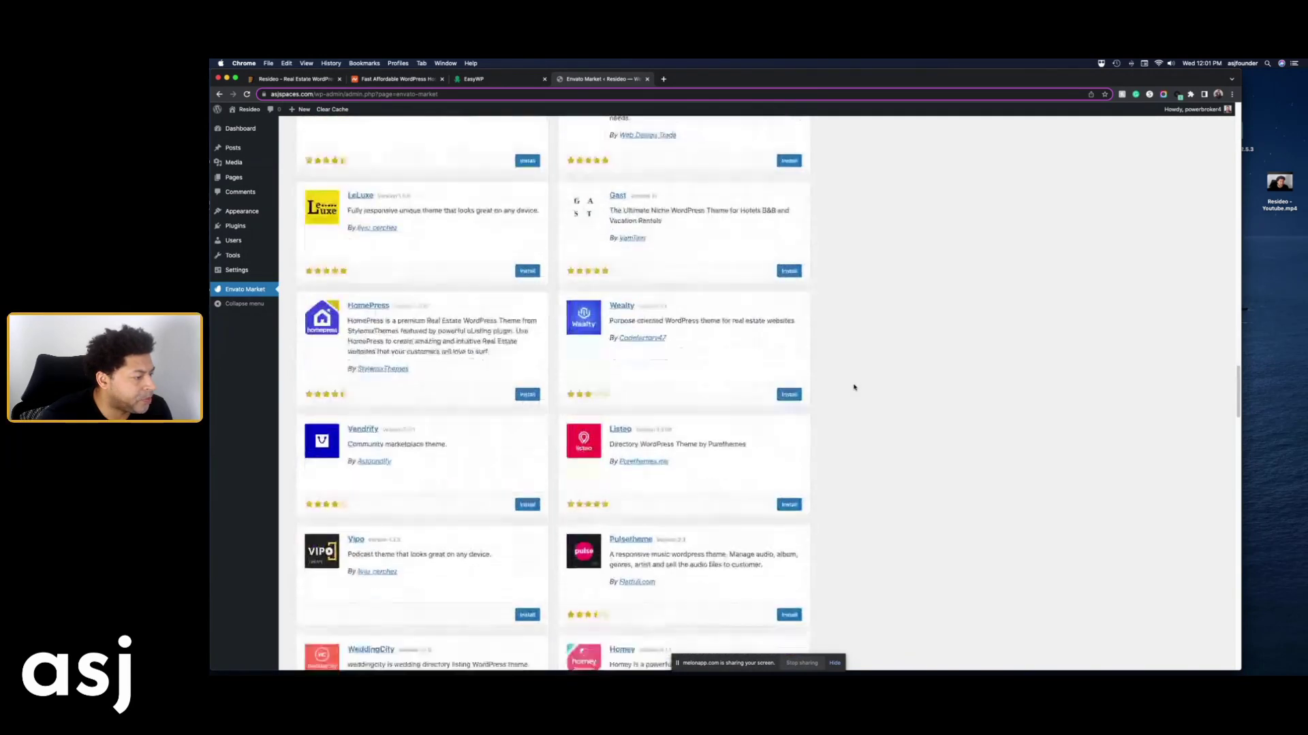
scroll(854, 387, "down", 10)
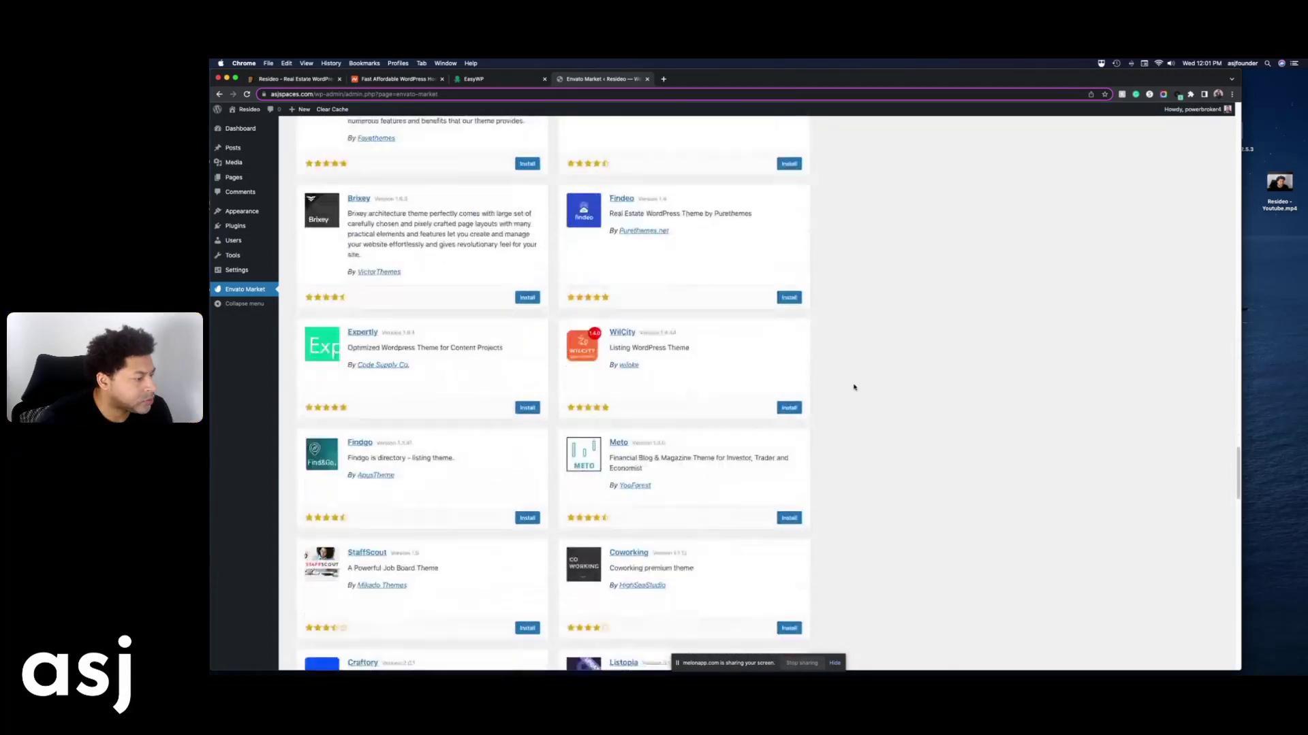
scroll(854, 387, "down", 10)
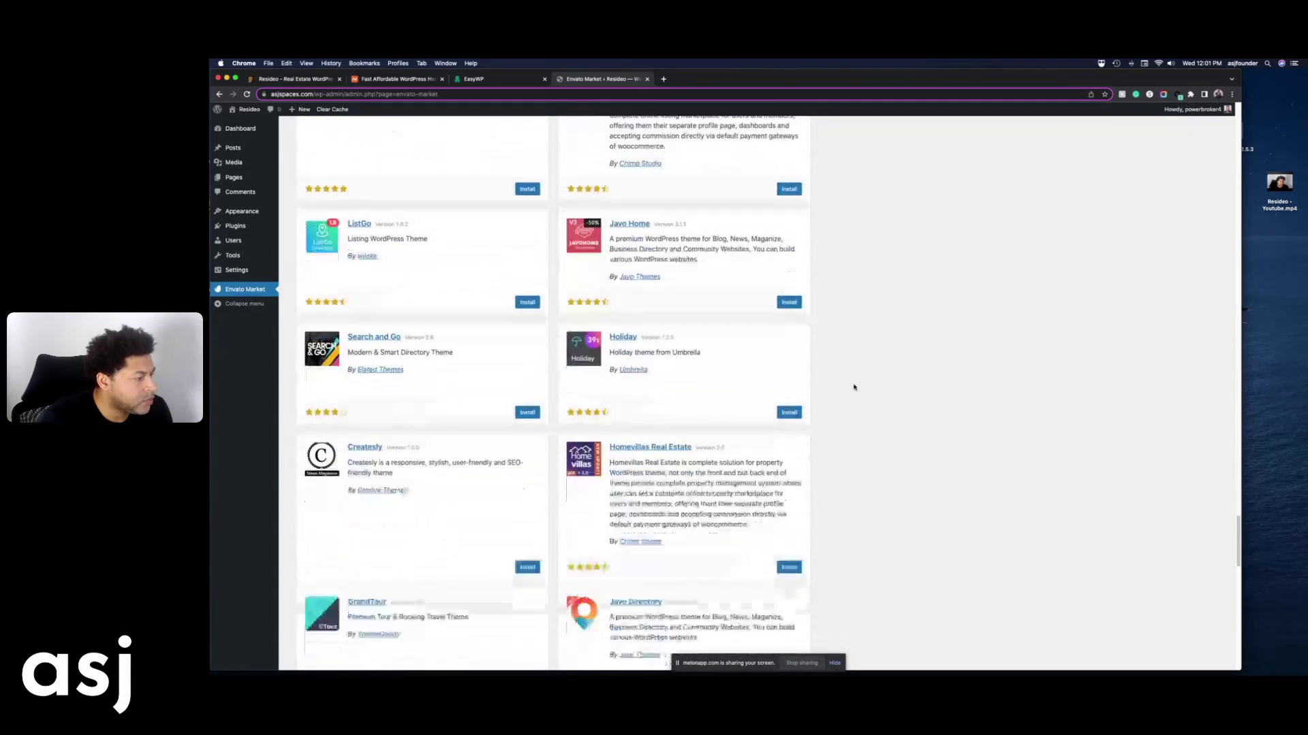
scroll(854, 386, "down", 10)
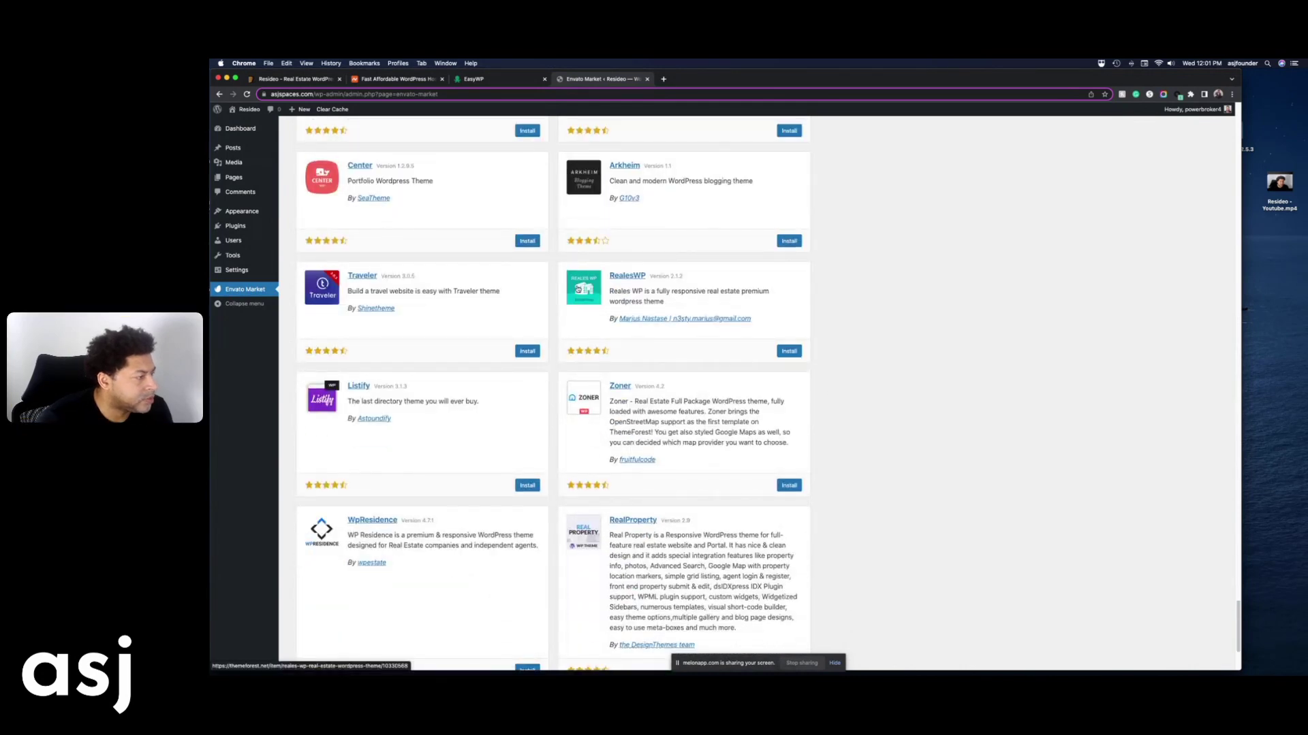
scroll(539, 350, "down", 5)
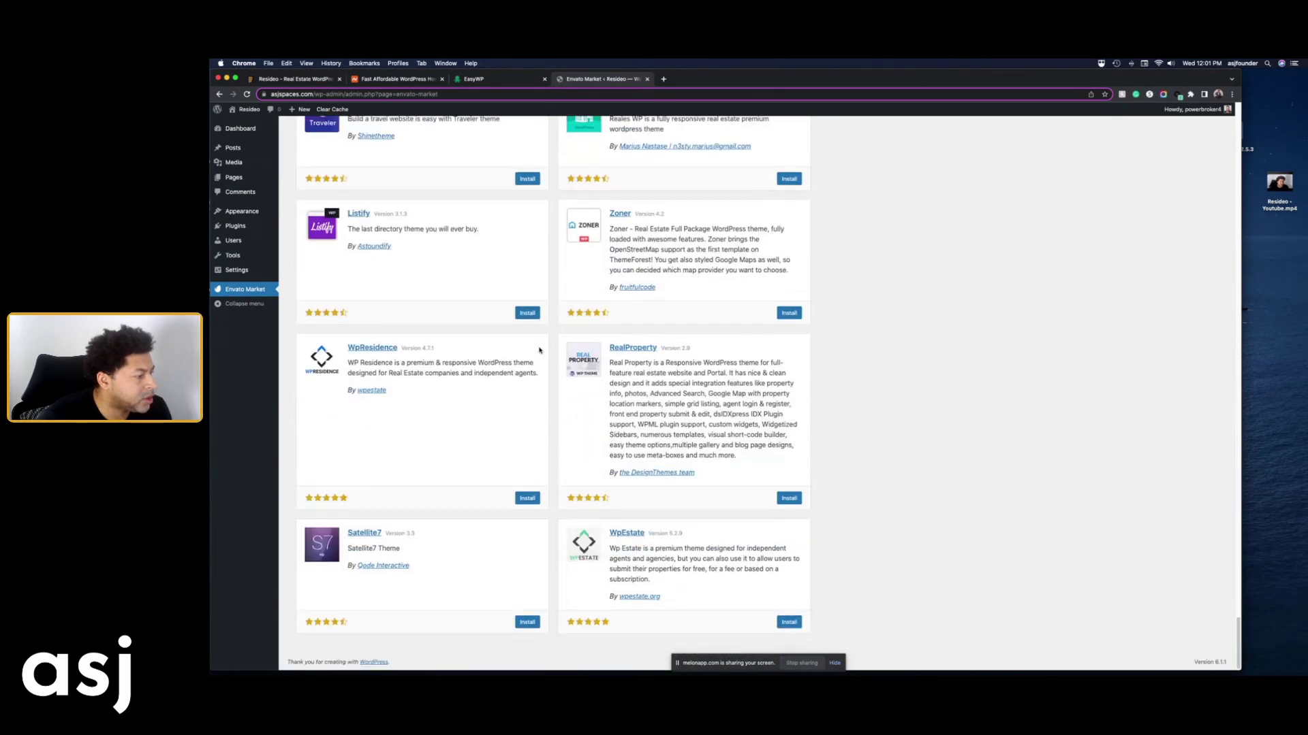
scroll(539, 350, "up", 15)
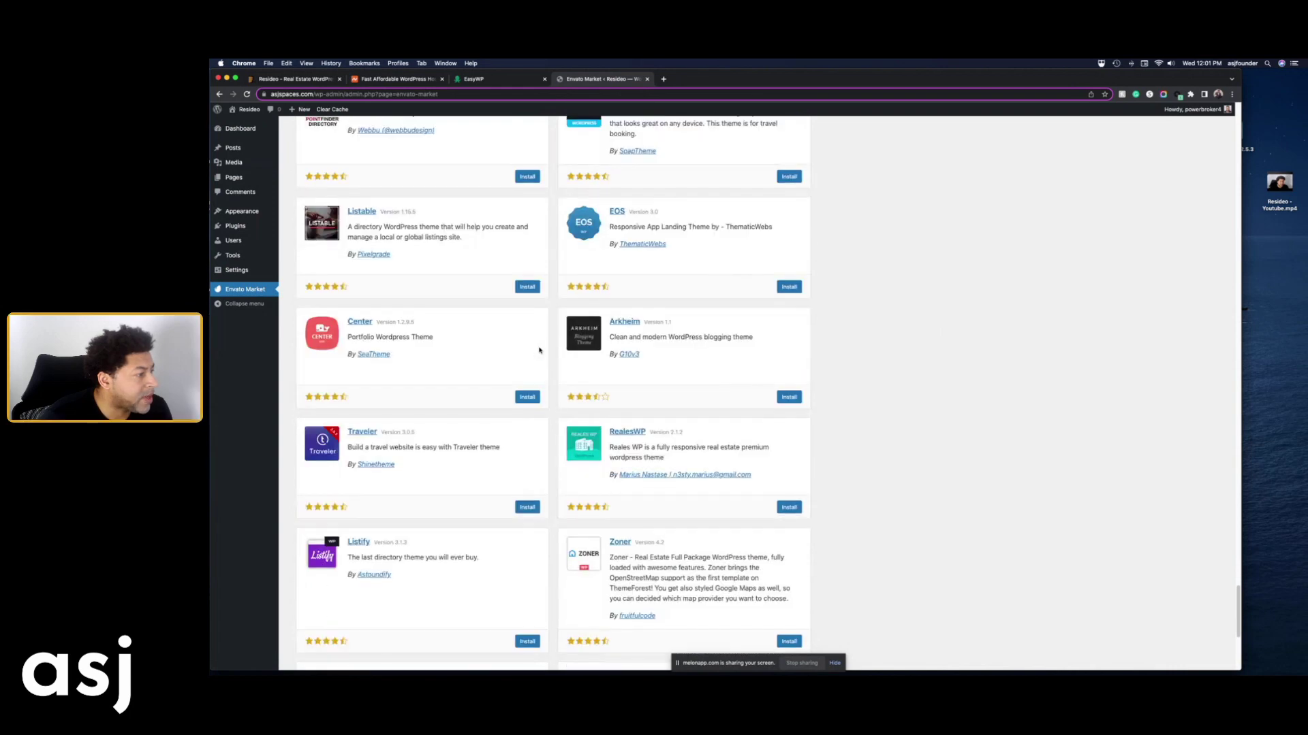
scroll(539, 350, "up", 5)
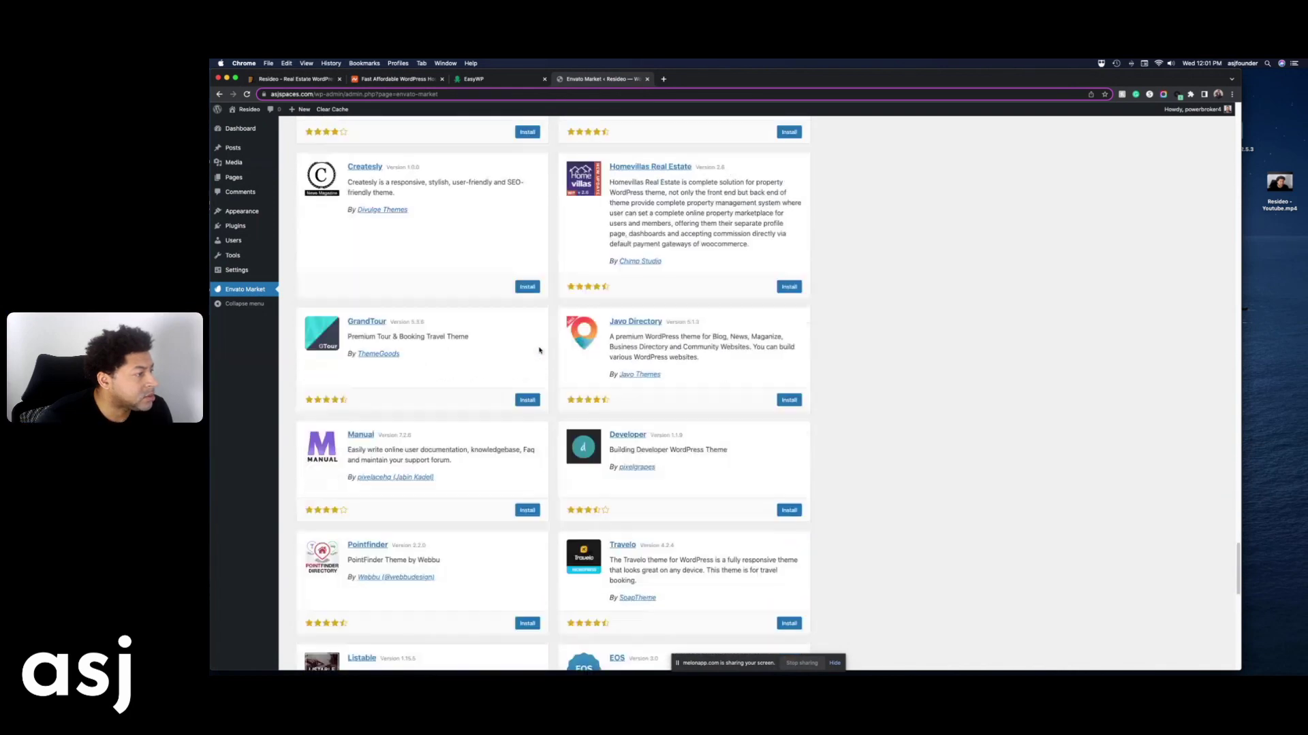
scroll(539, 350, "up", 14)
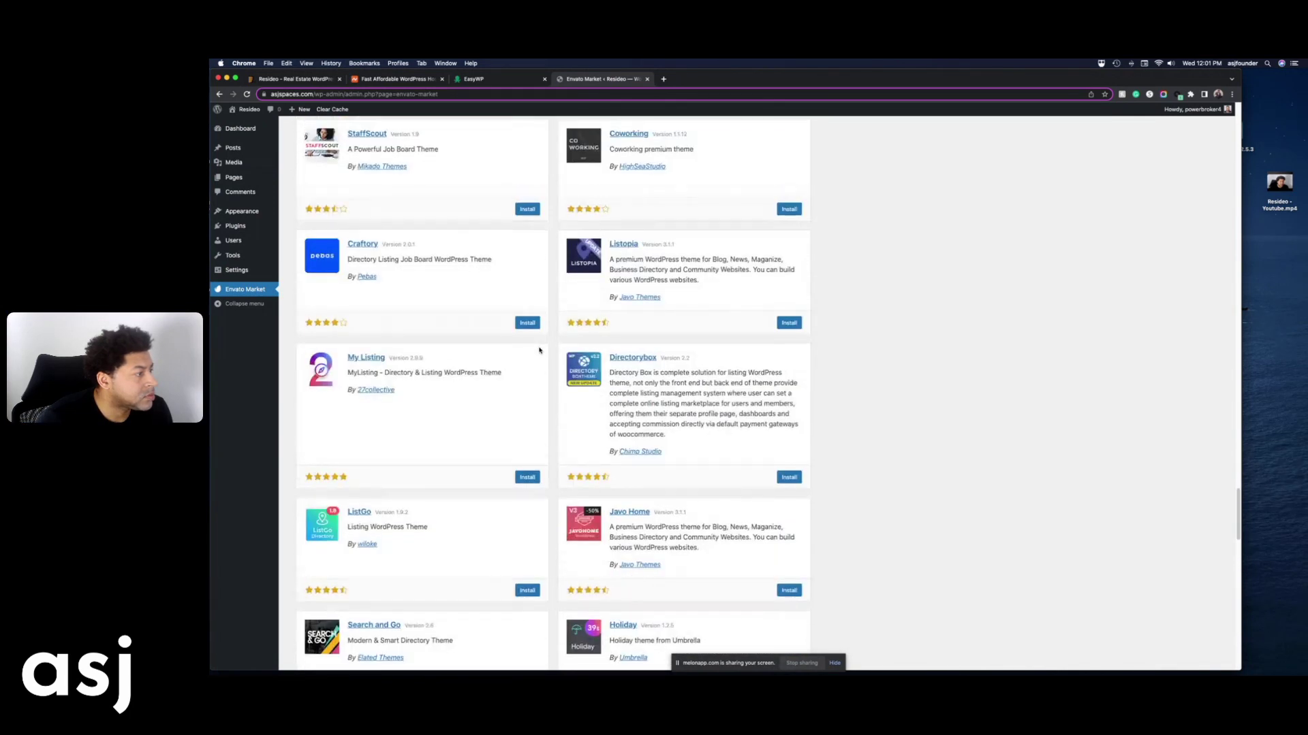
scroll(539, 350, "up", 18)
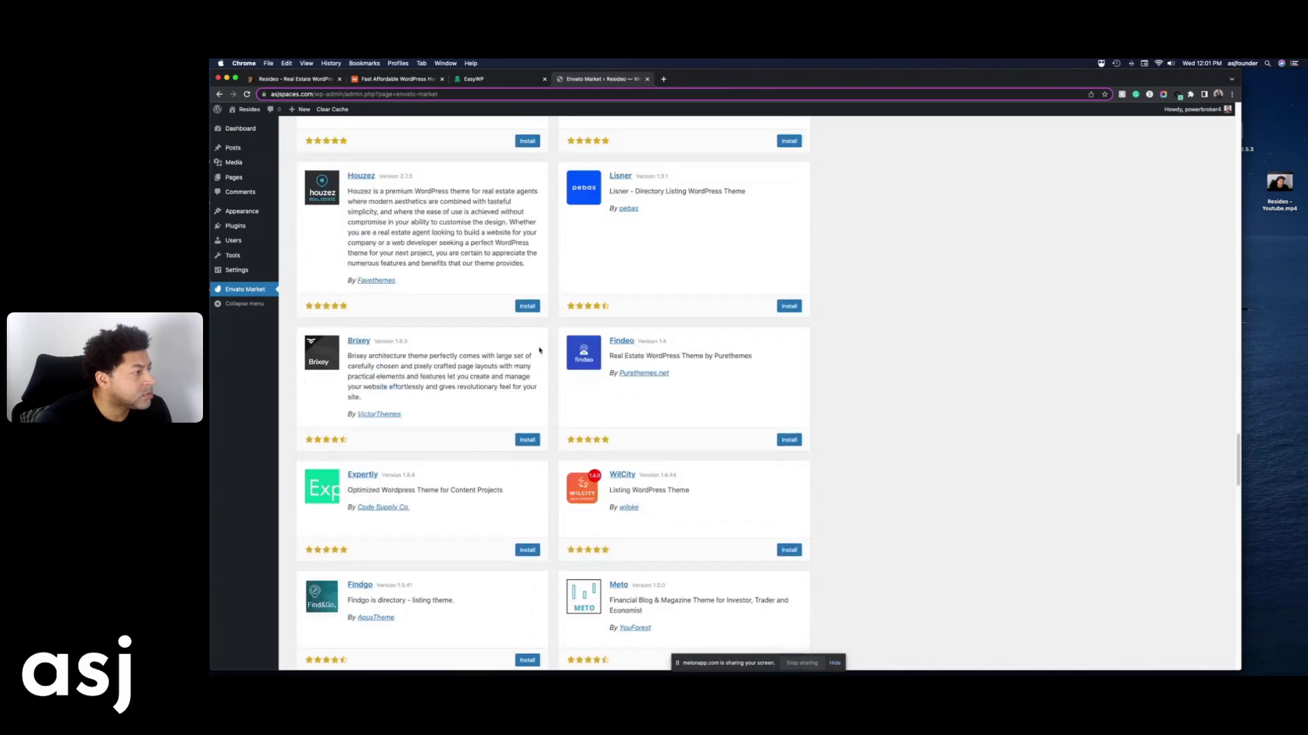
scroll(539, 350, "up", 14)
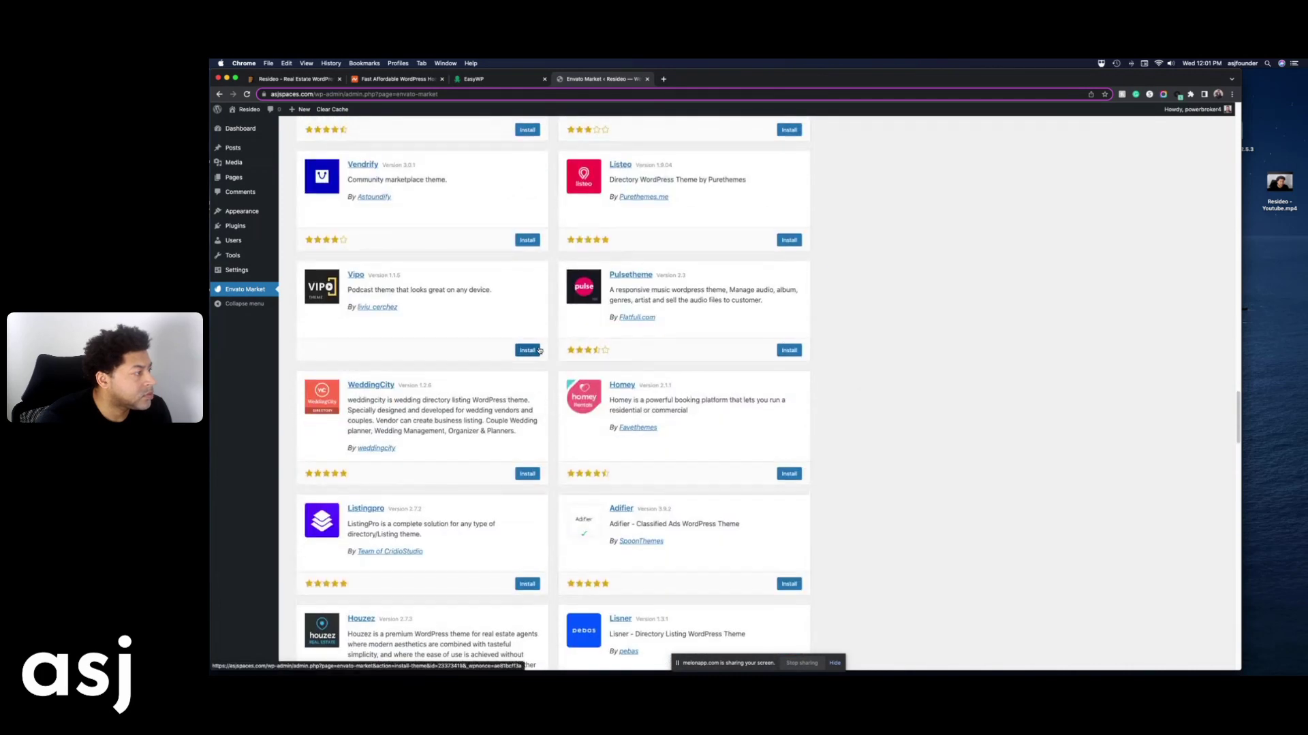
scroll(539, 350, "up", 14)
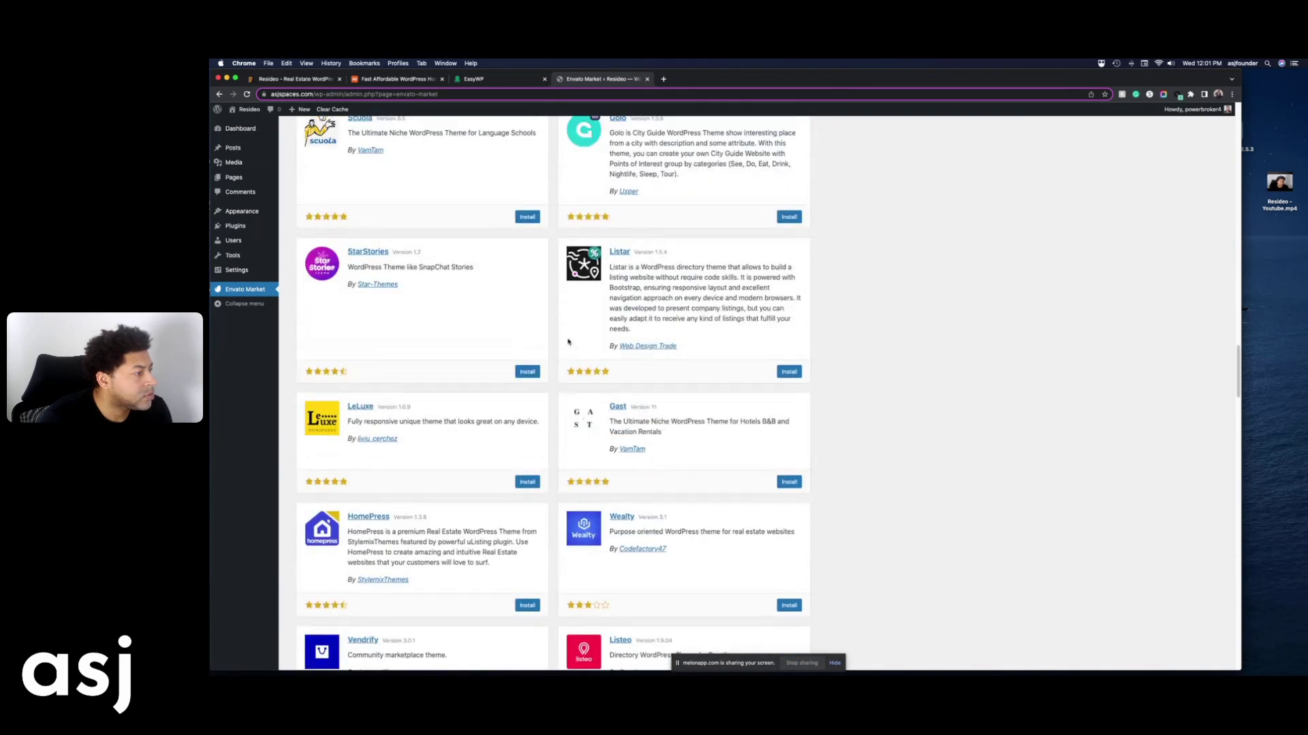
scroll(568, 341, "up", 14)
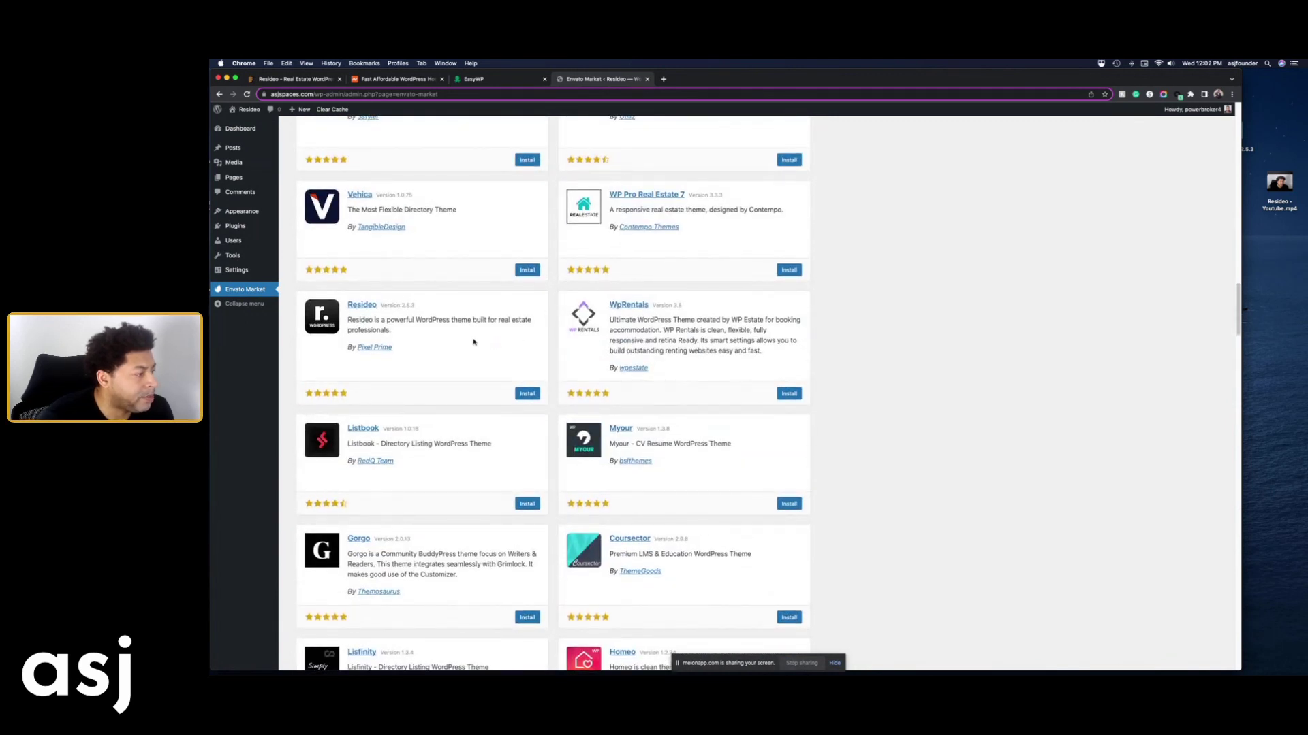
left_click(528, 395)
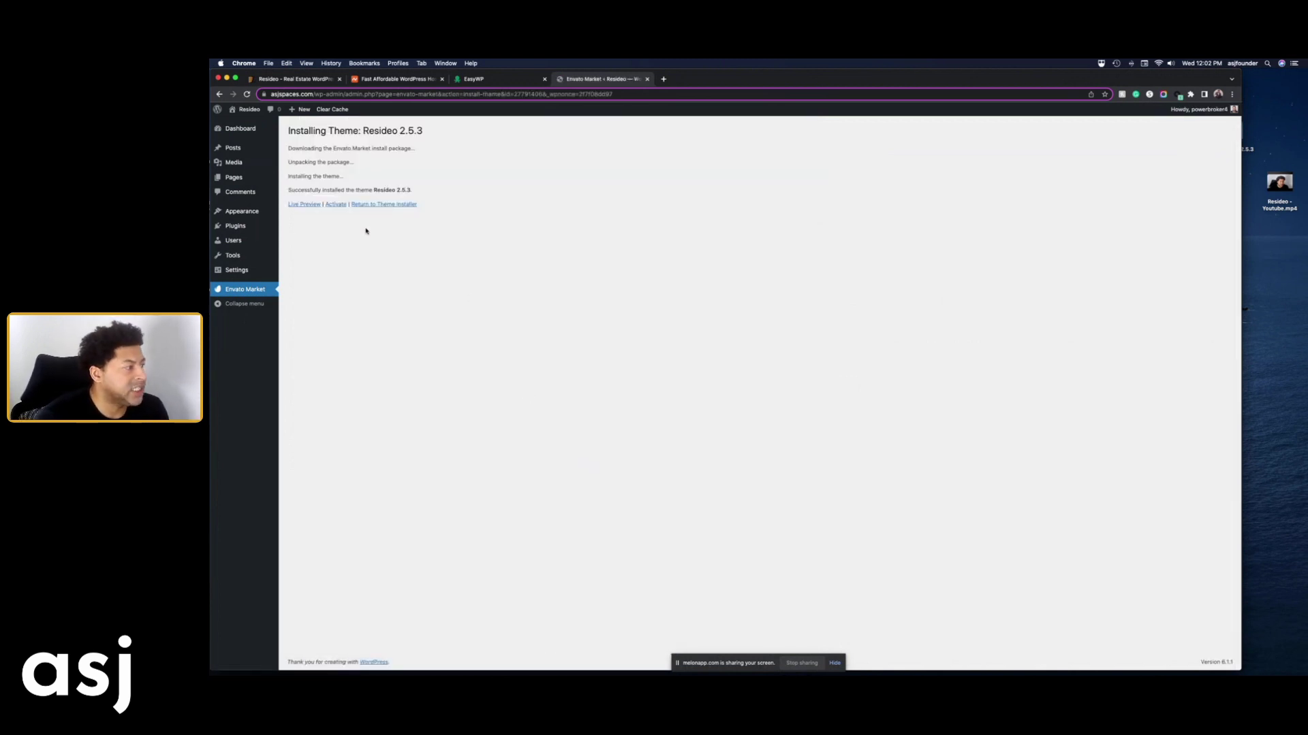
left_click(337, 205)
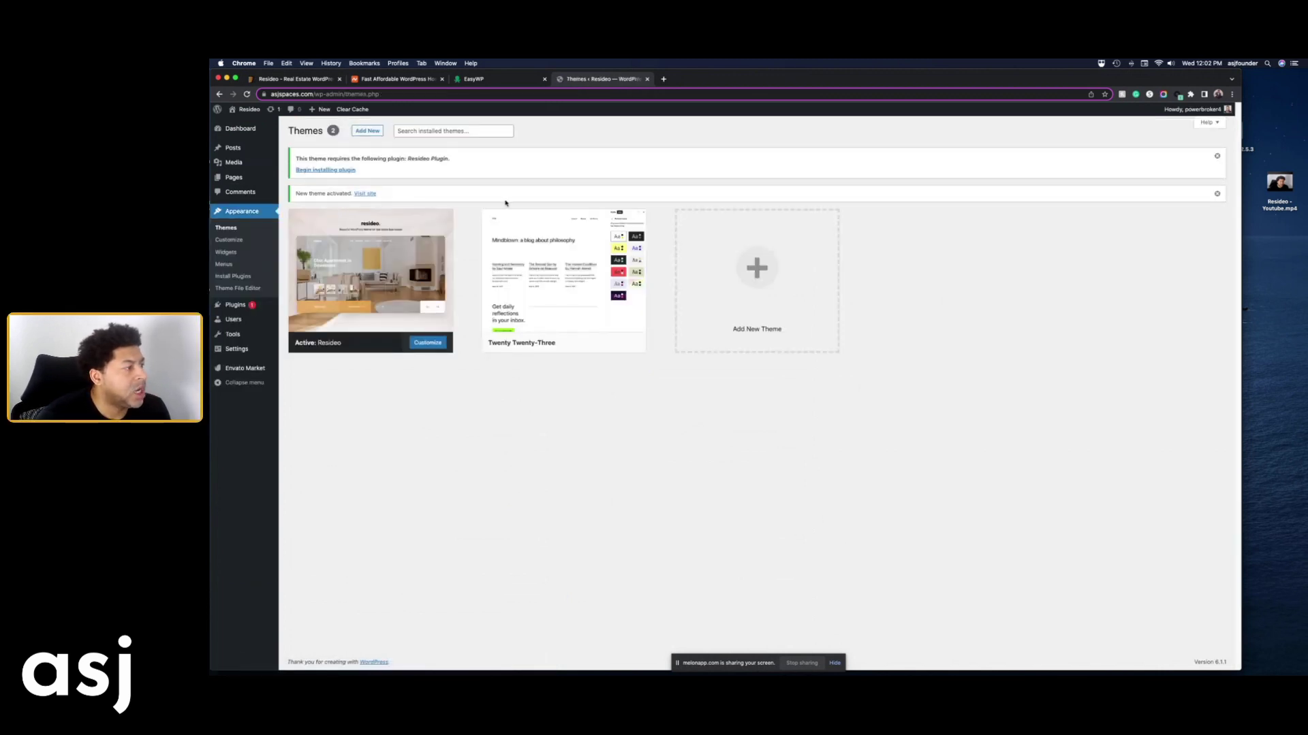
Install and activate the required Resideo Plugin for the theme
left_click(330, 171)
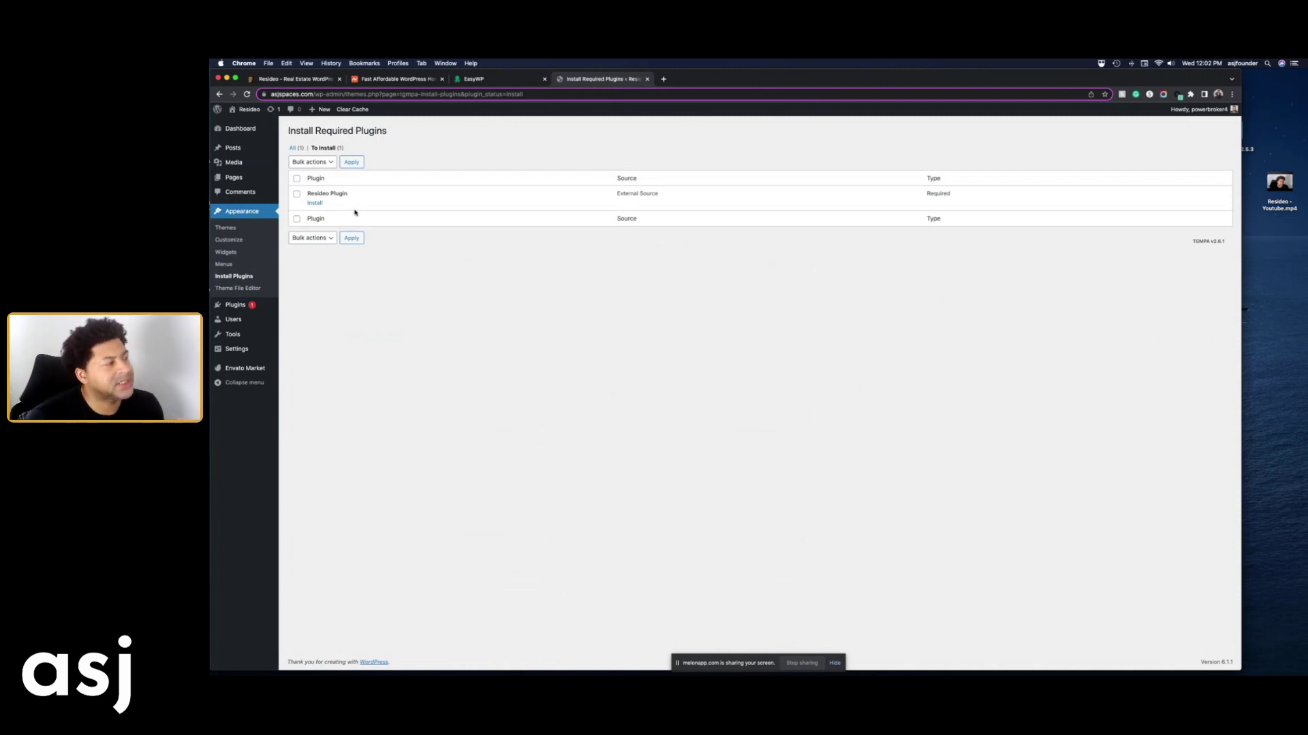
left_click(315, 204)
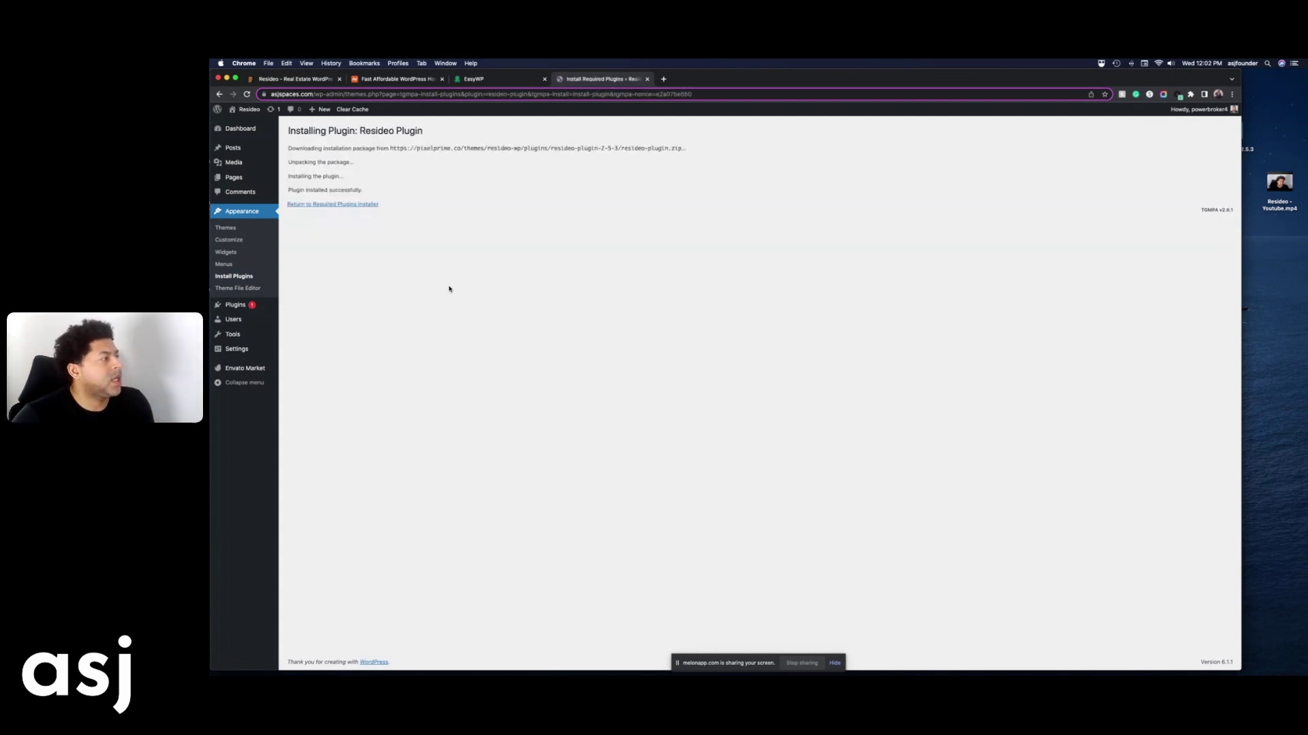
left_click(354, 205)
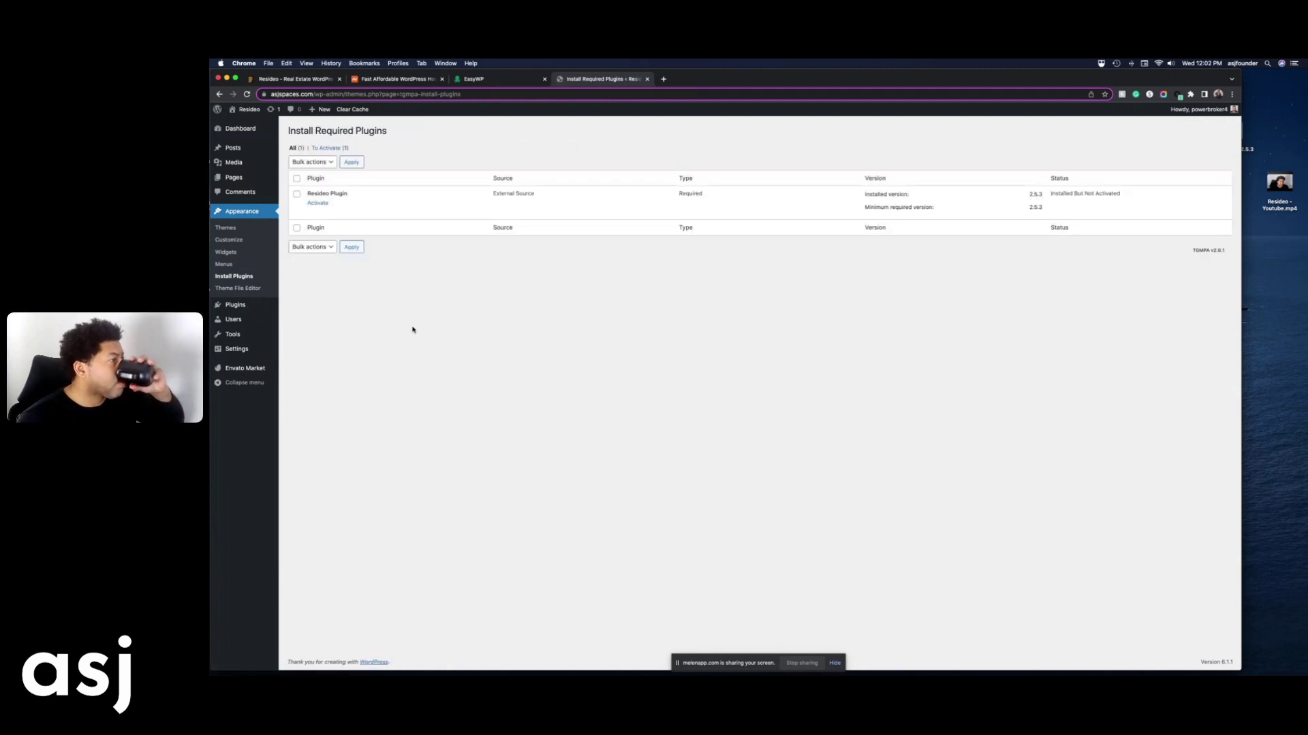
left_click(318, 203)
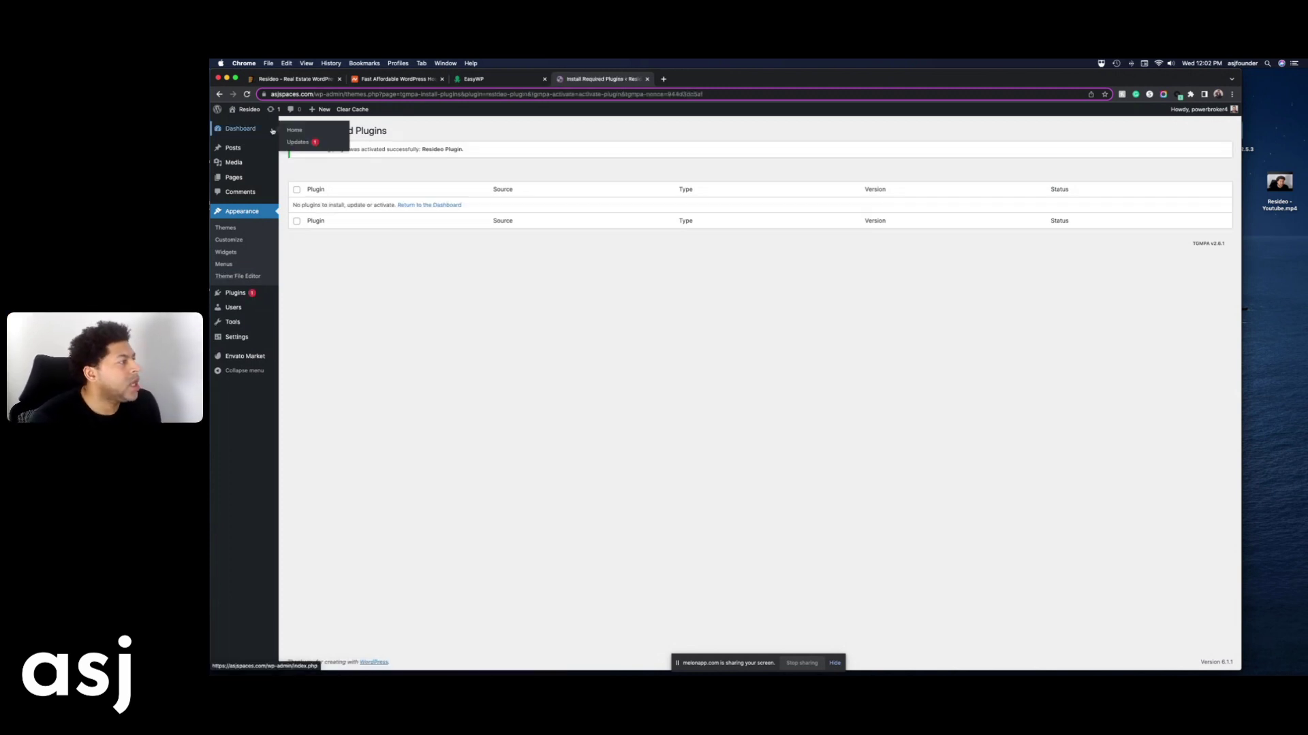
mouse_move(246, 138)
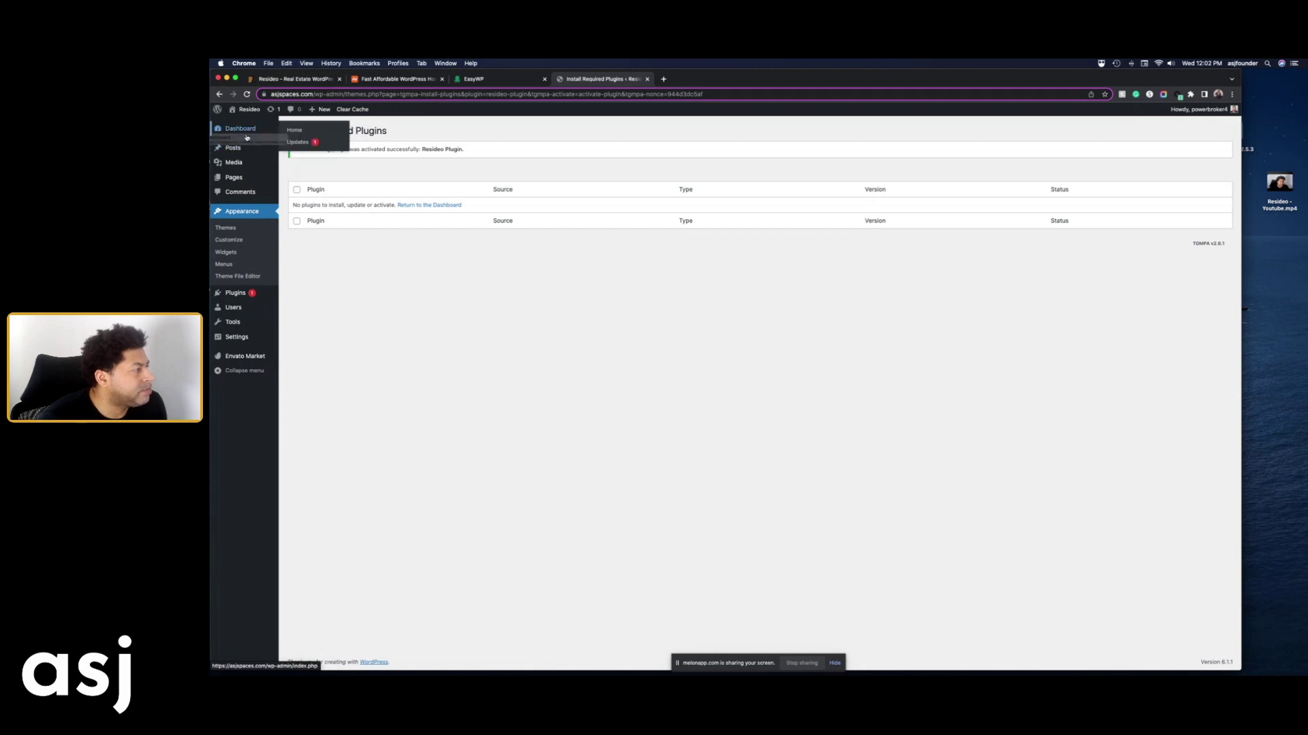
Open the Resideo theme's setup page and run the setup for Demo 4
left_click(247, 128)
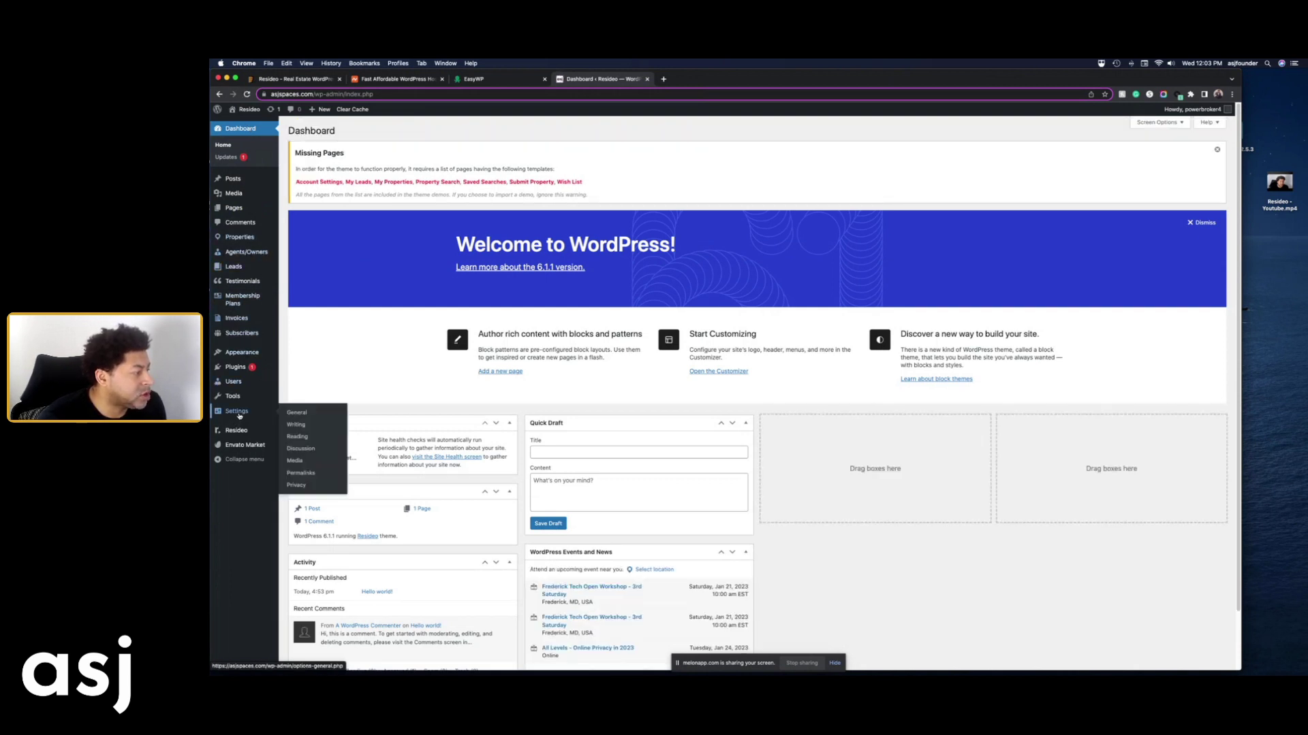
left_click(238, 430)
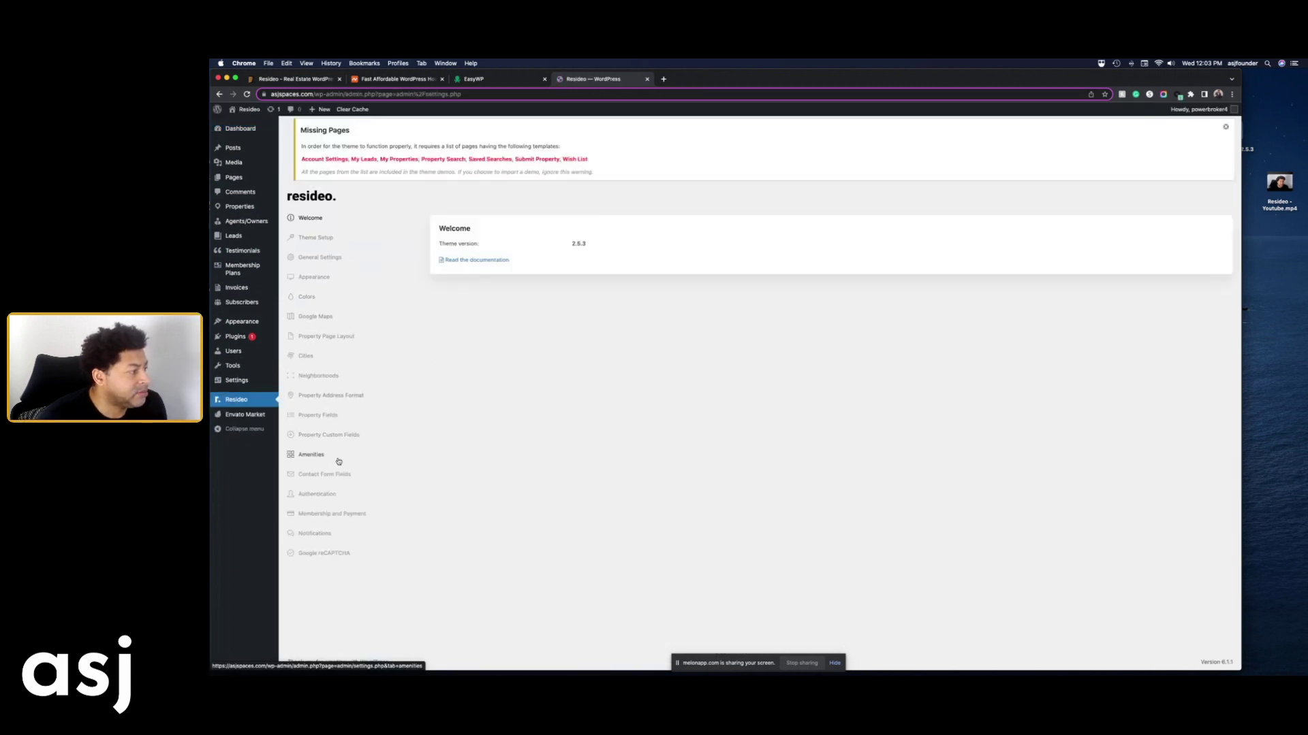
left_click(319, 239)
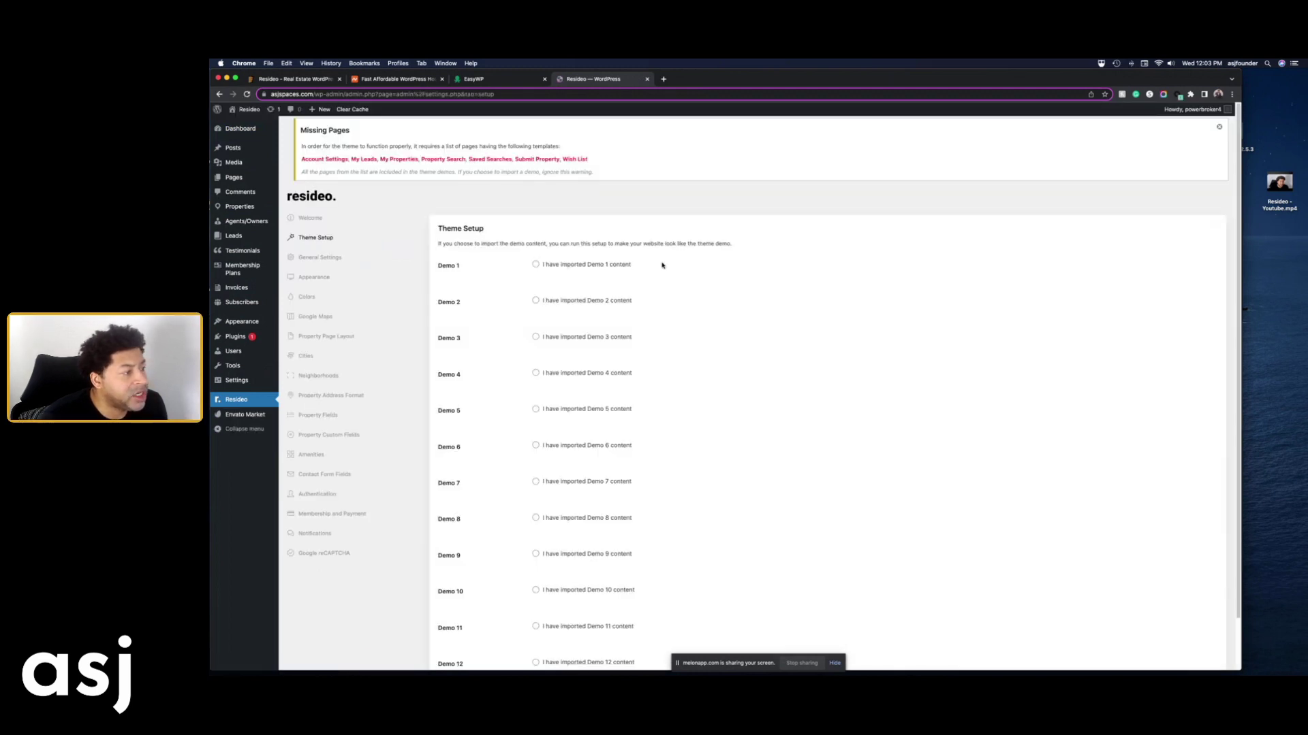
left_click(536, 265)
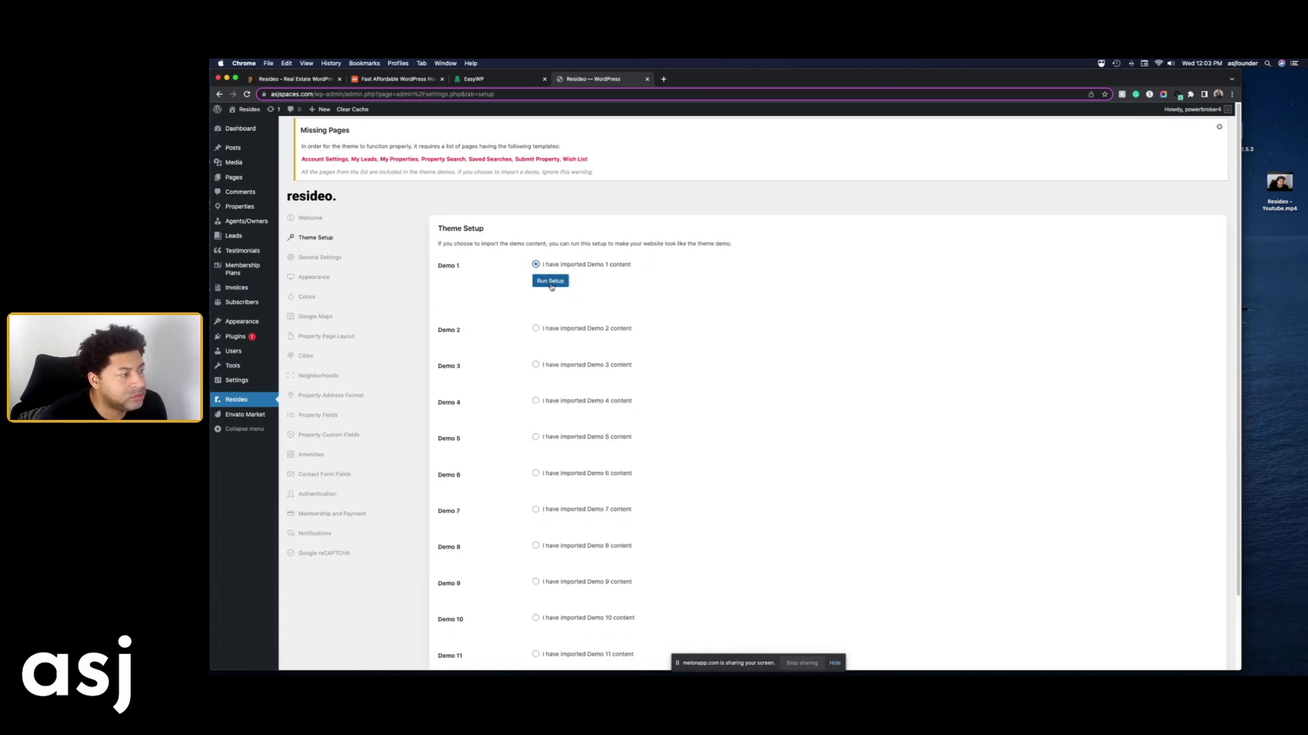
left_click(536, 401)
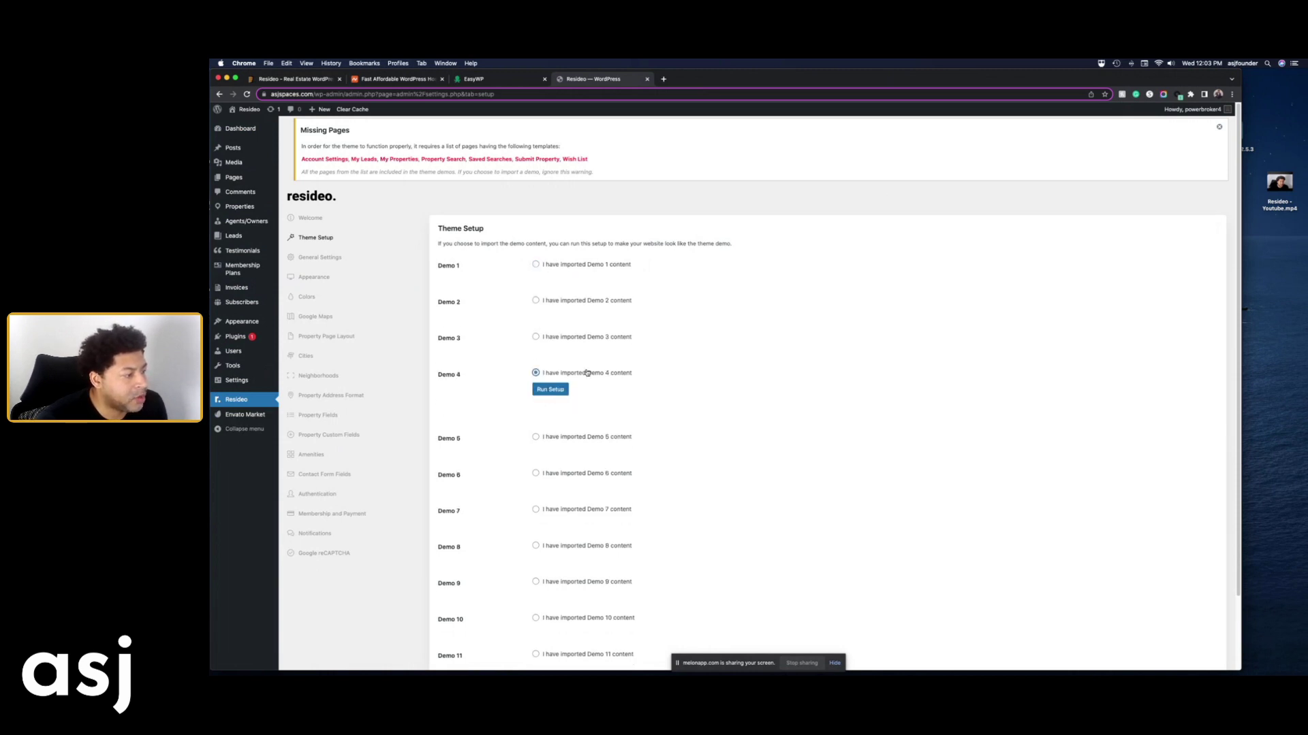
left_click(538, 391)
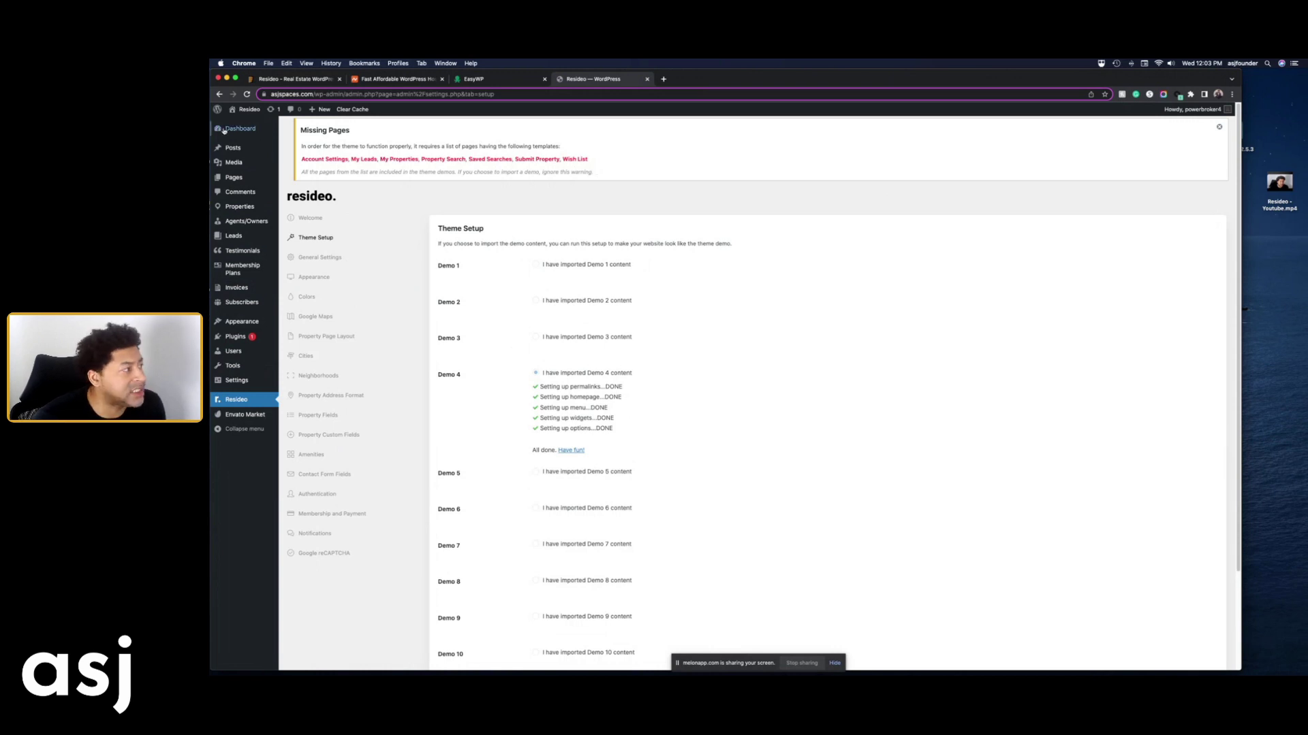
Open the live site in a separate browser tab and review its homepage and account menu
right_click(247, 125)
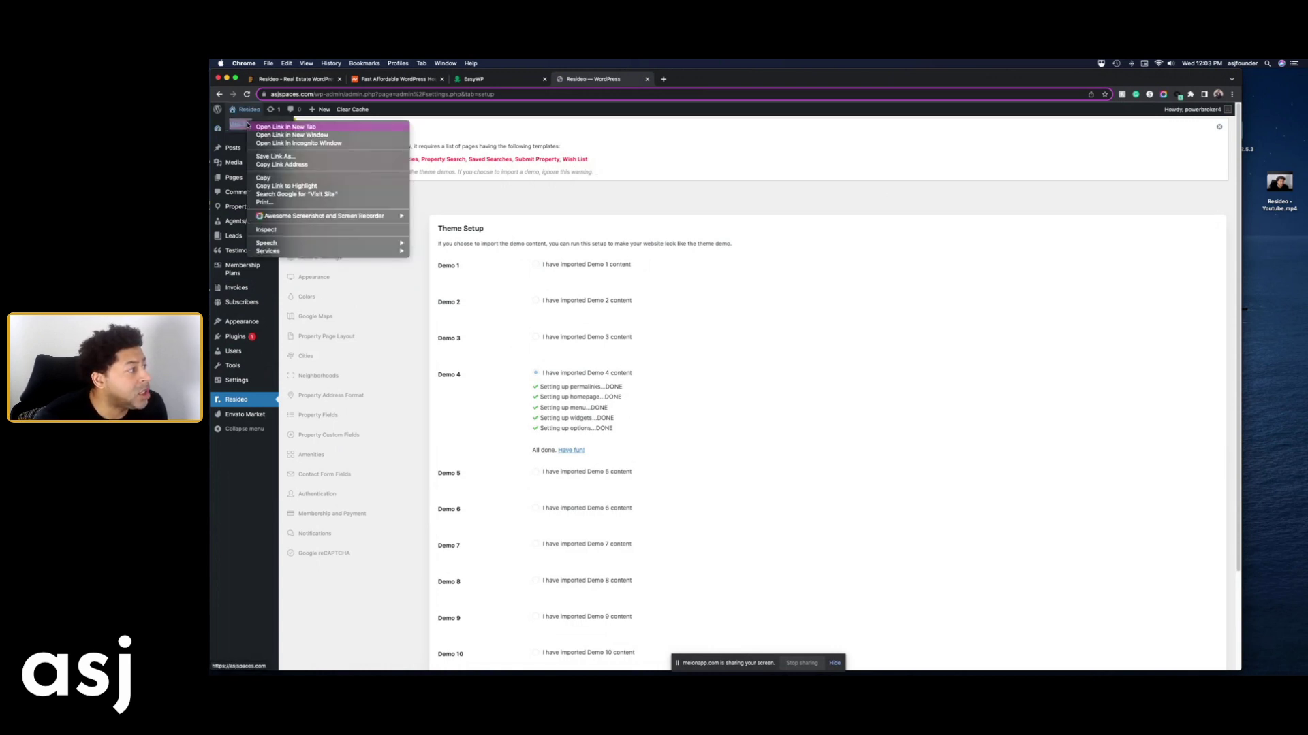
left_click(268, 127)
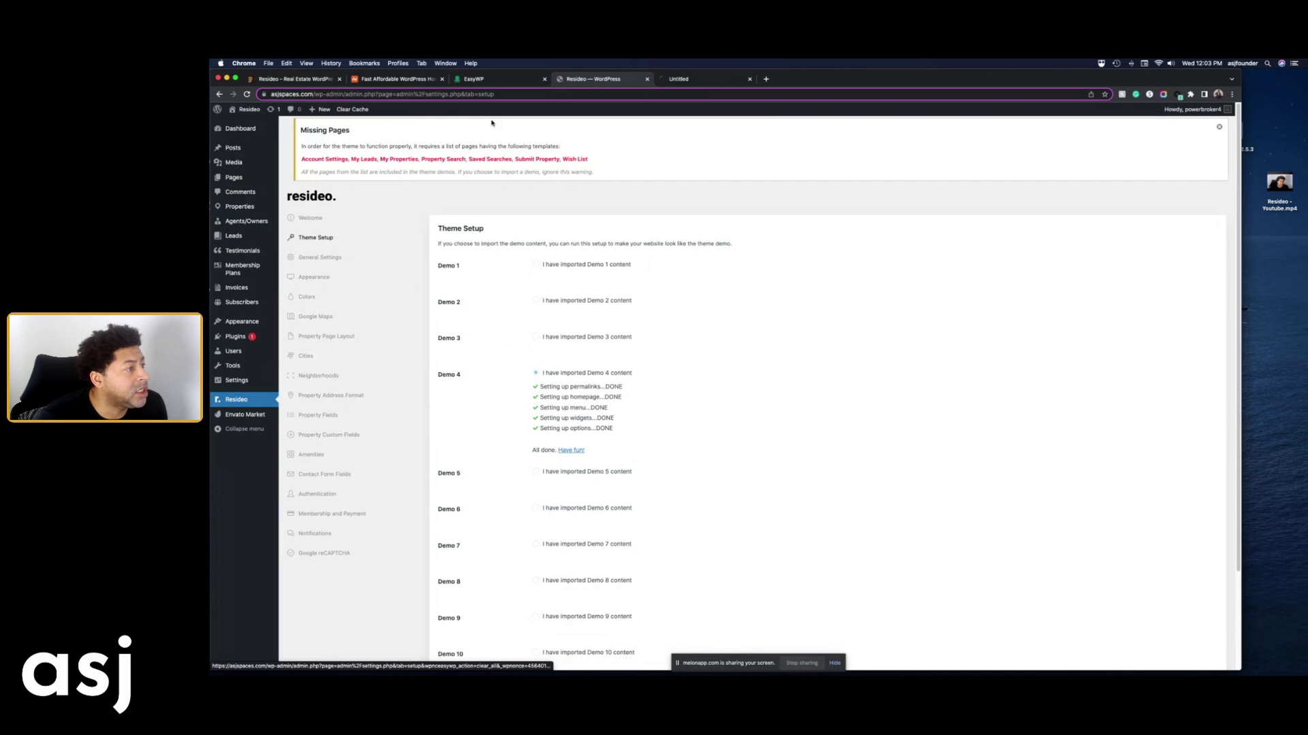
left_click(691, 82)
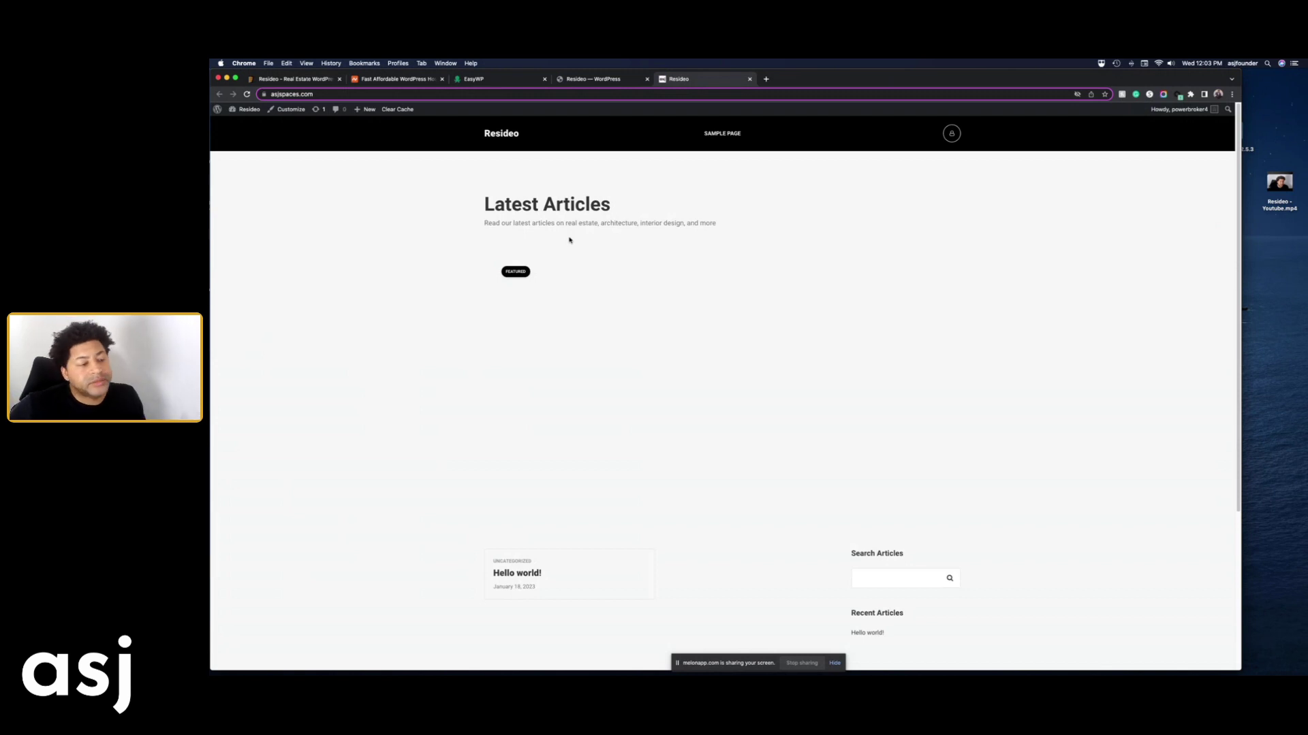
left_click(951, 133)
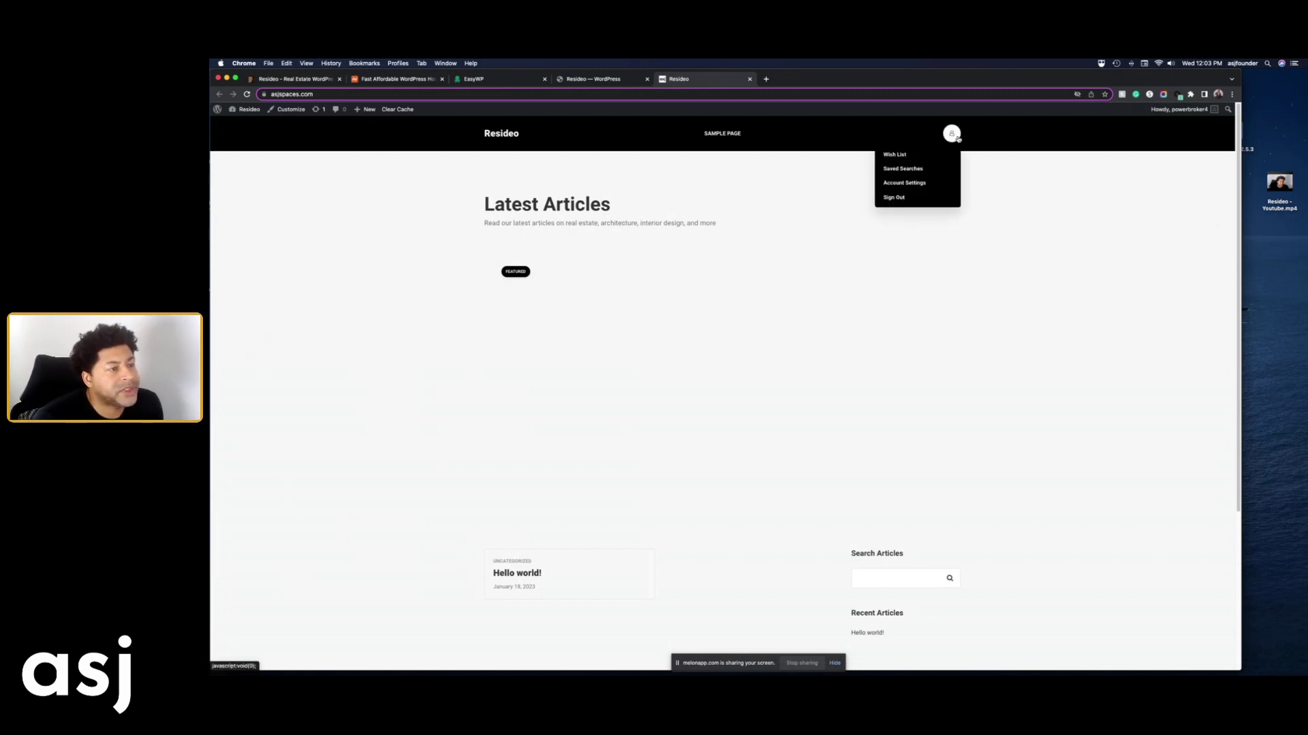
left_click(900, 183)
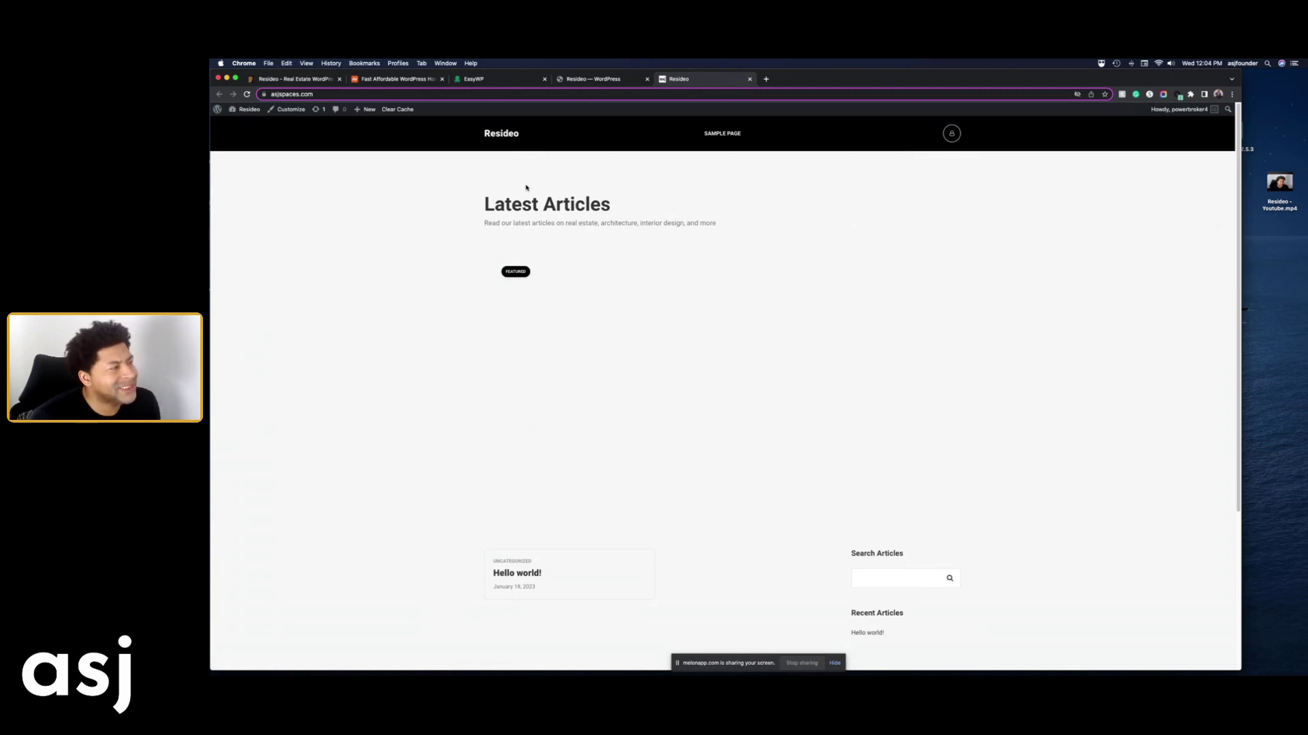
Go to the Resideo ThemeForest page and reposition the browser window and zip file so the downloaded theme files on the desktop are accessible
left_click(318, 81)
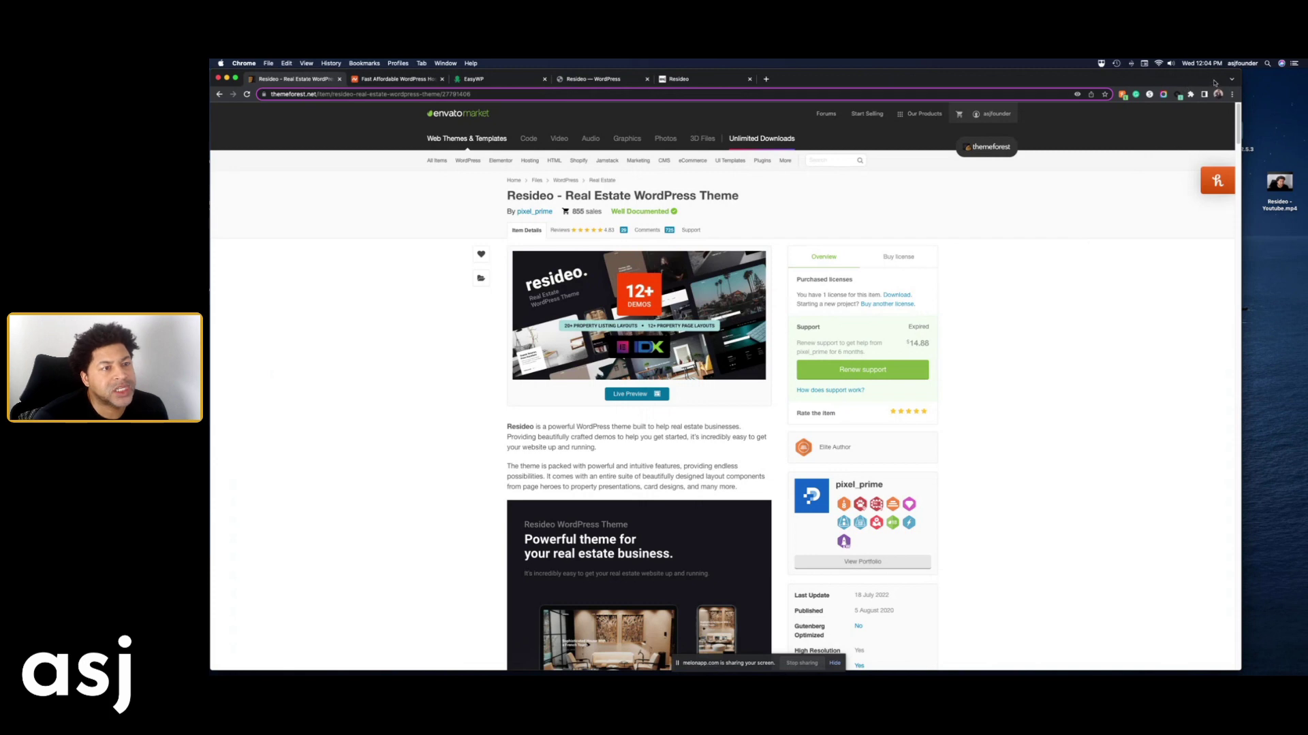
left_click_drag(1215, 82, 1090, 118)
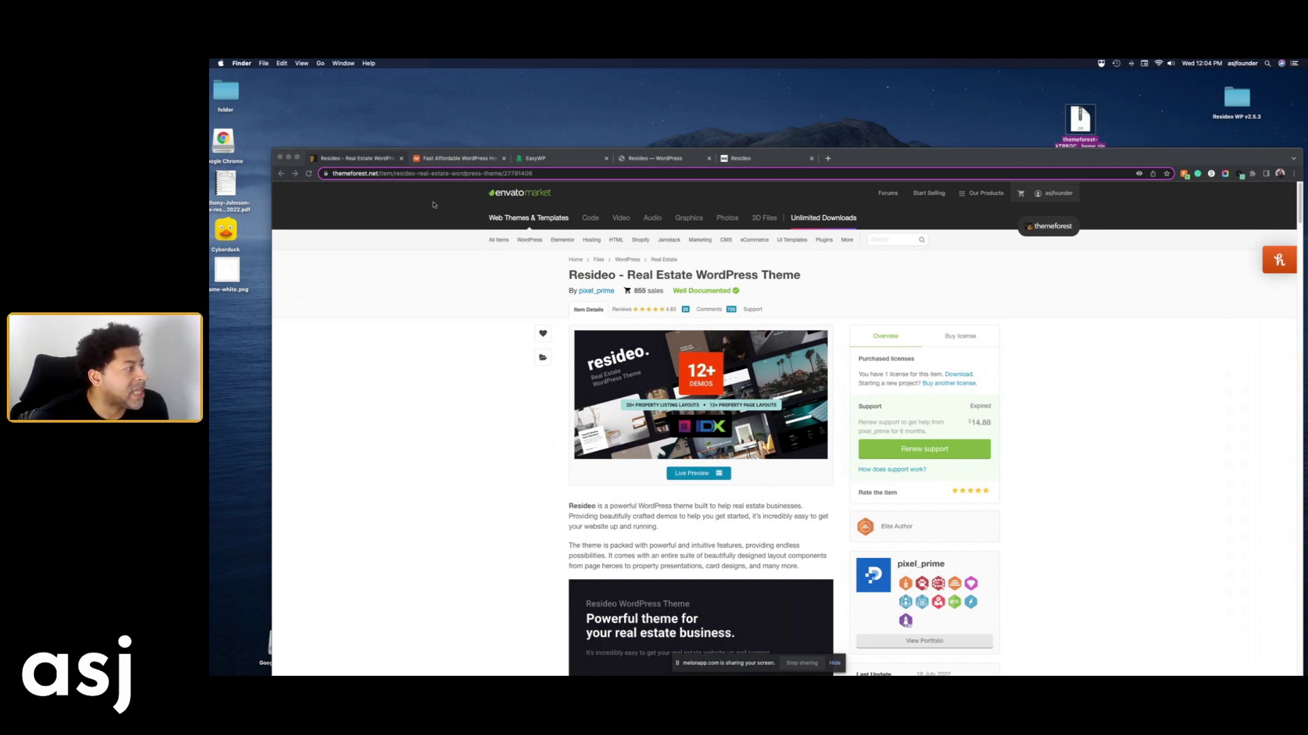
left_click(273, 216)
left_click_drag(263, 217, 202, 216)
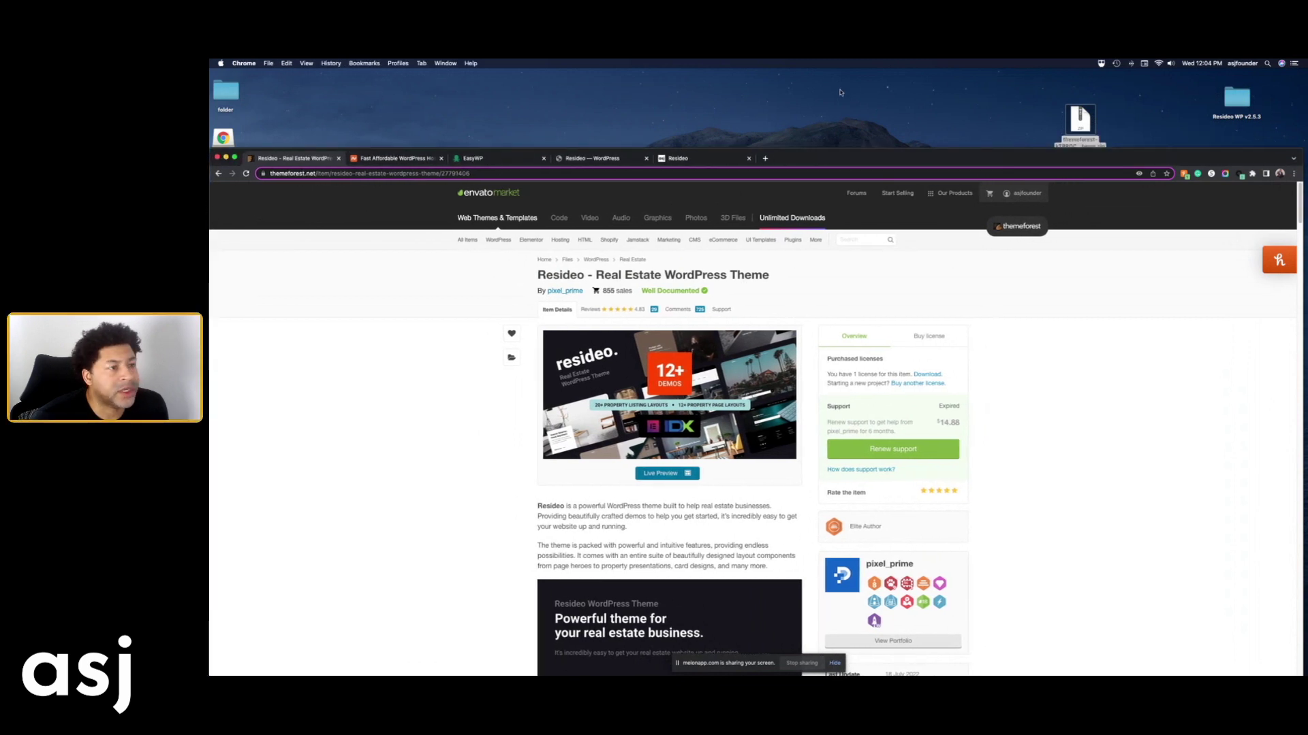
left_click_drag(1081, 122, 1121, 106)
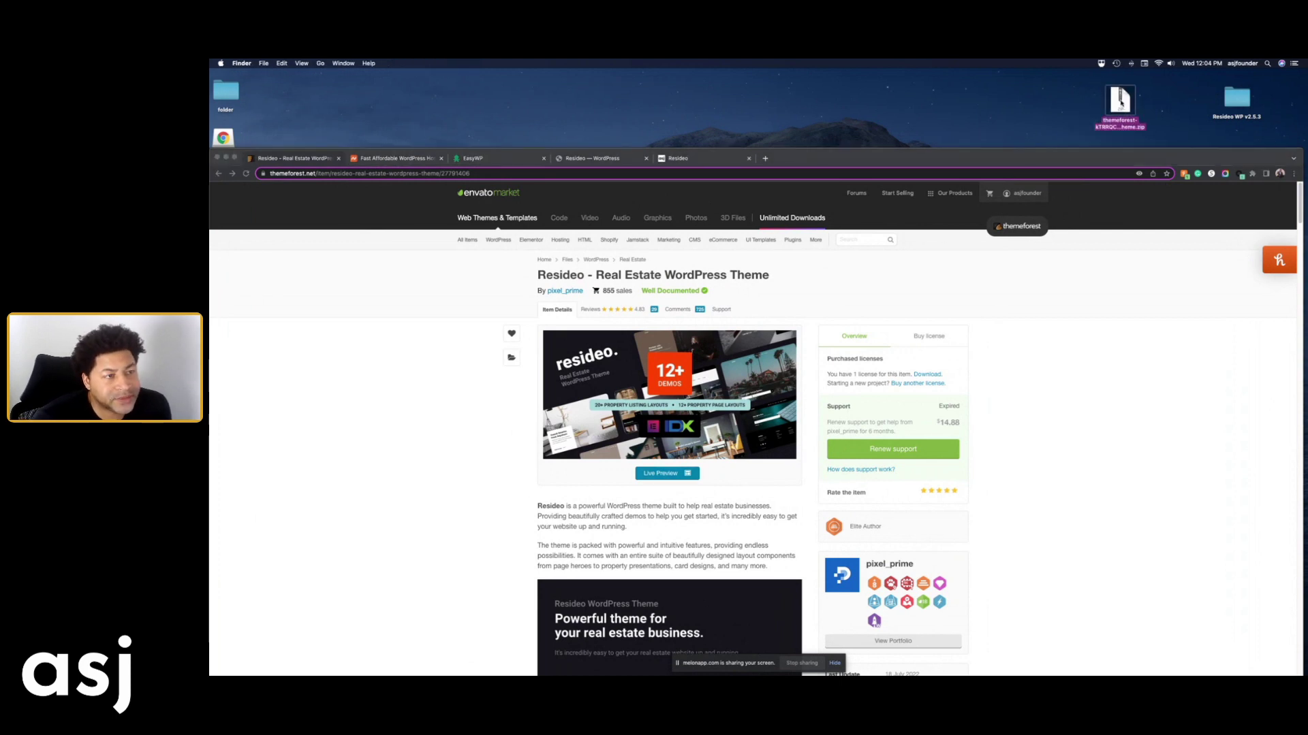
Look through the contents of the Resideo WP v2.5.3 folder on the desktop and close it
left_click(1240, 100)
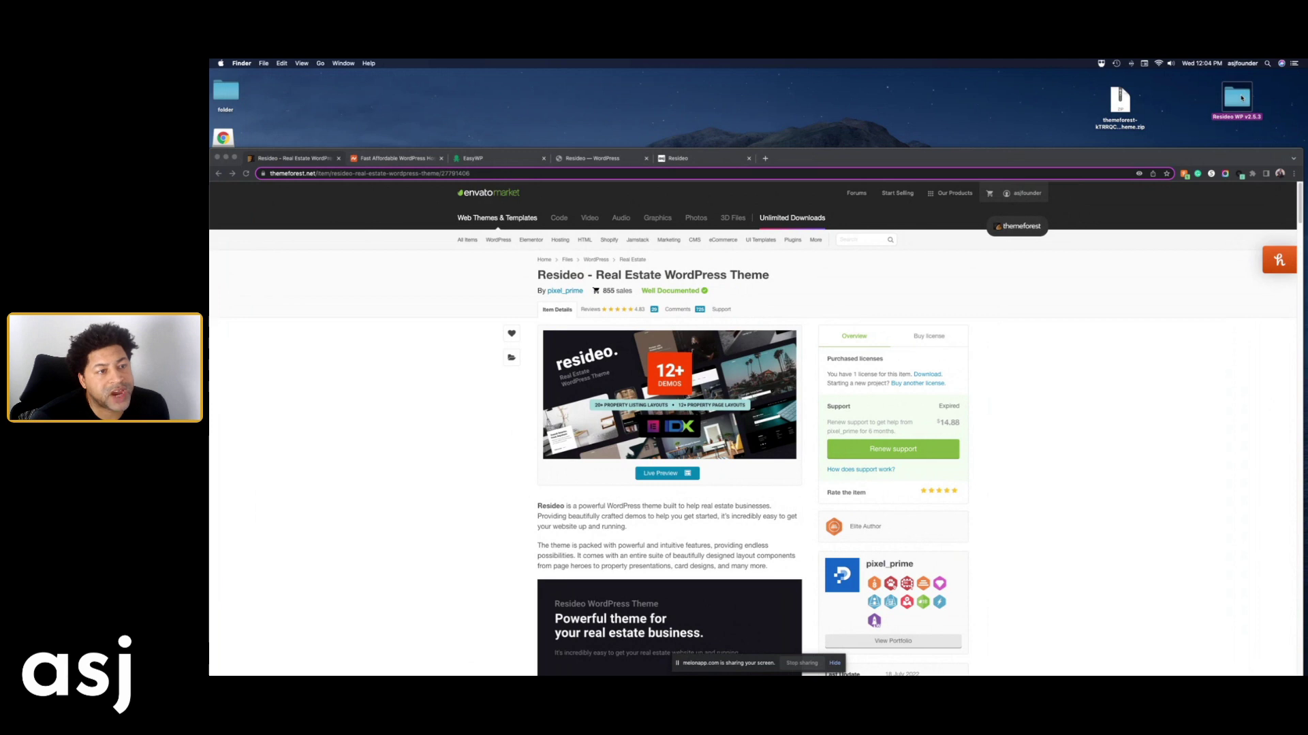
right_click(1241, 98)
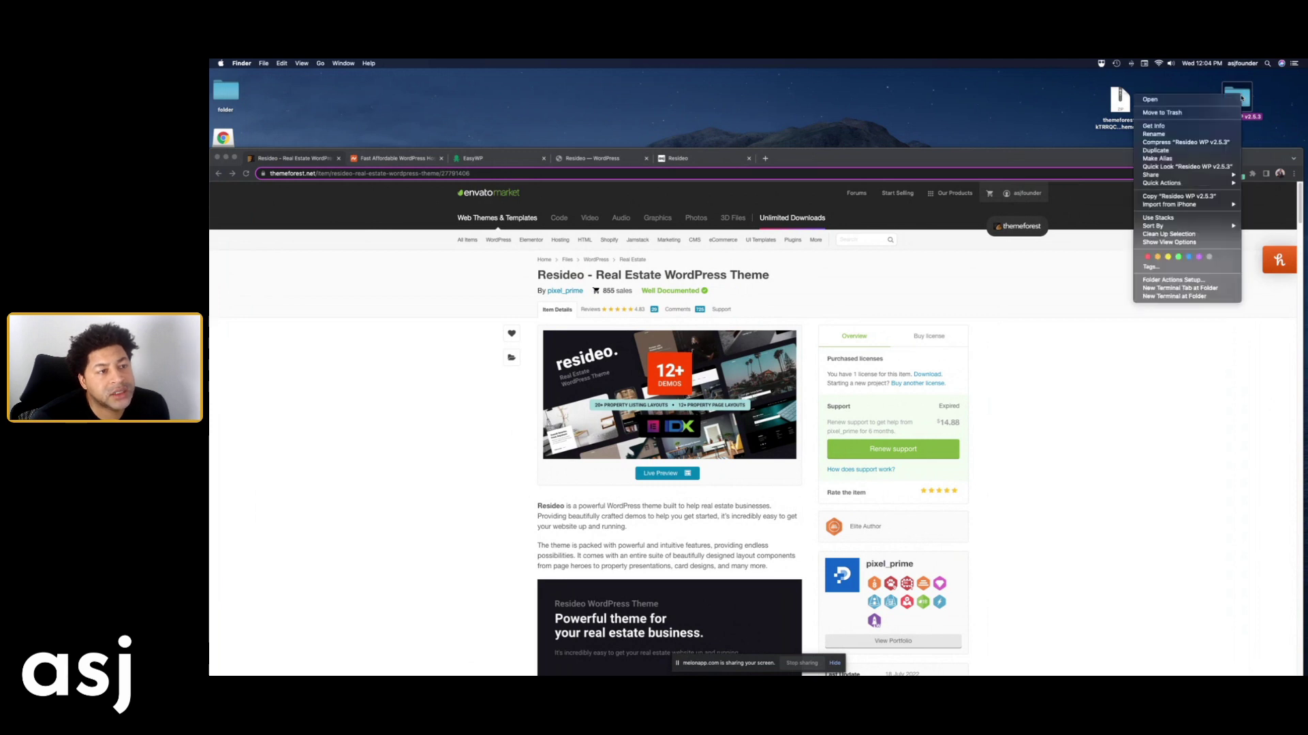
left_click(1205, 101)
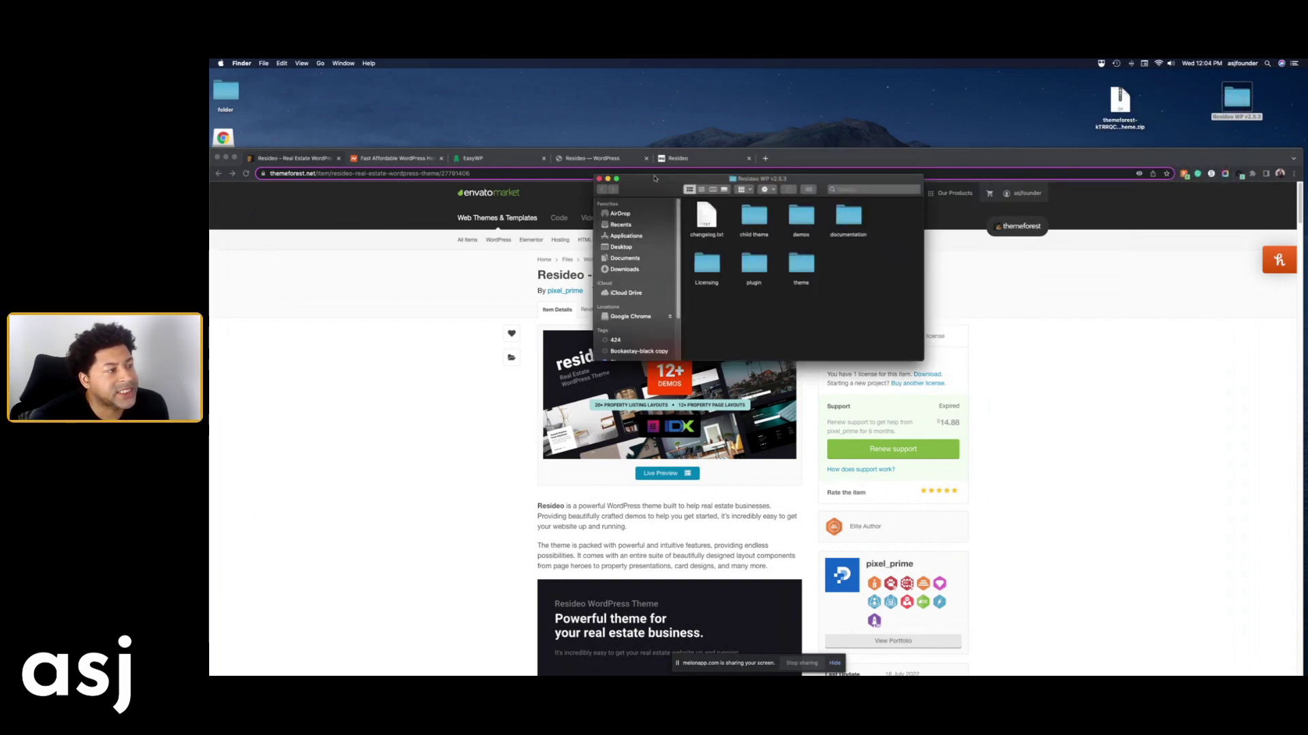
key("cmd+w")
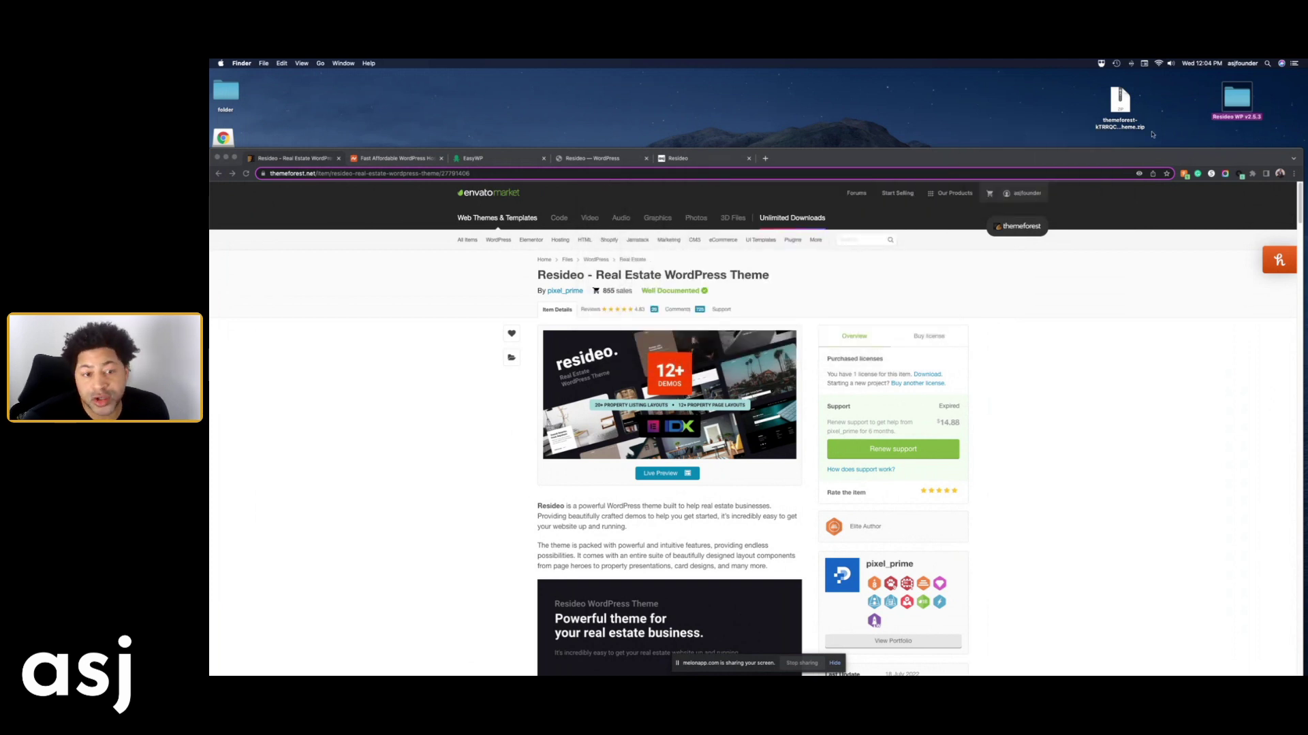
Check the theme's download link and the available apps for extracting the ThemeForest zip on the desktop
left_click(1110, 158)
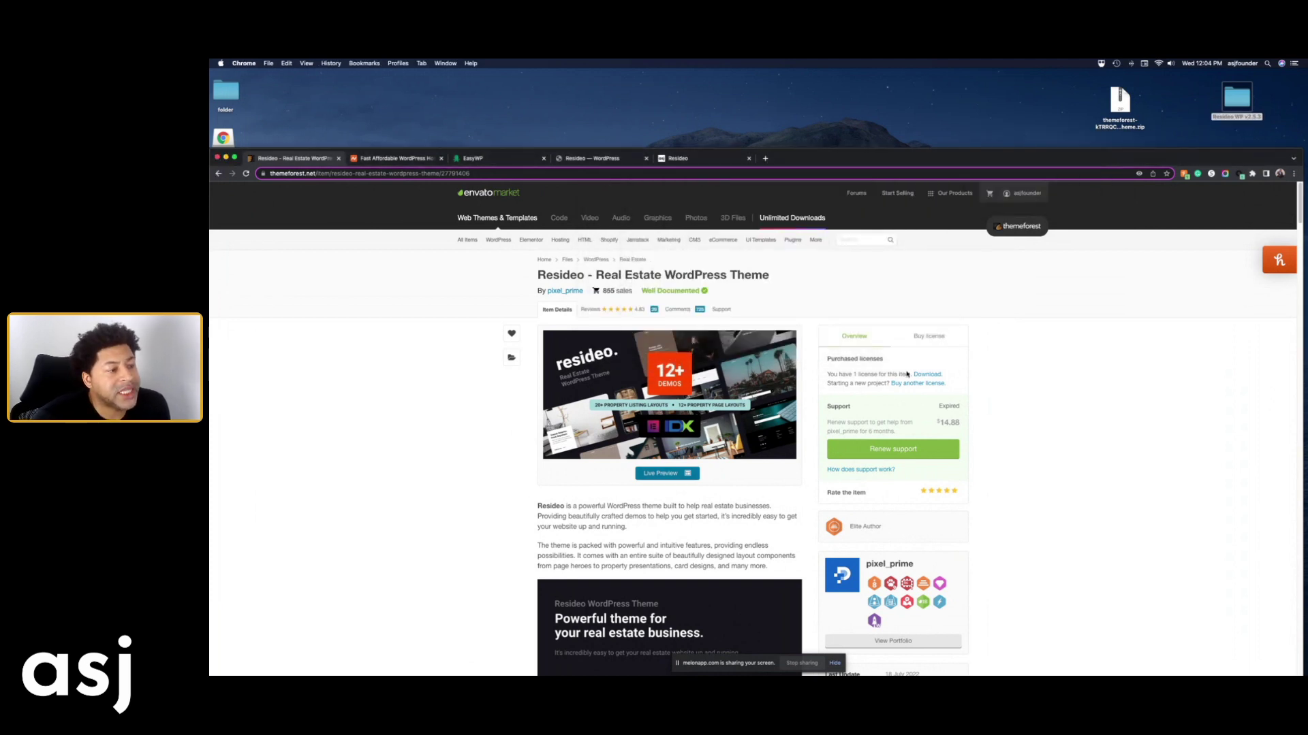
left_click(1120, 104)
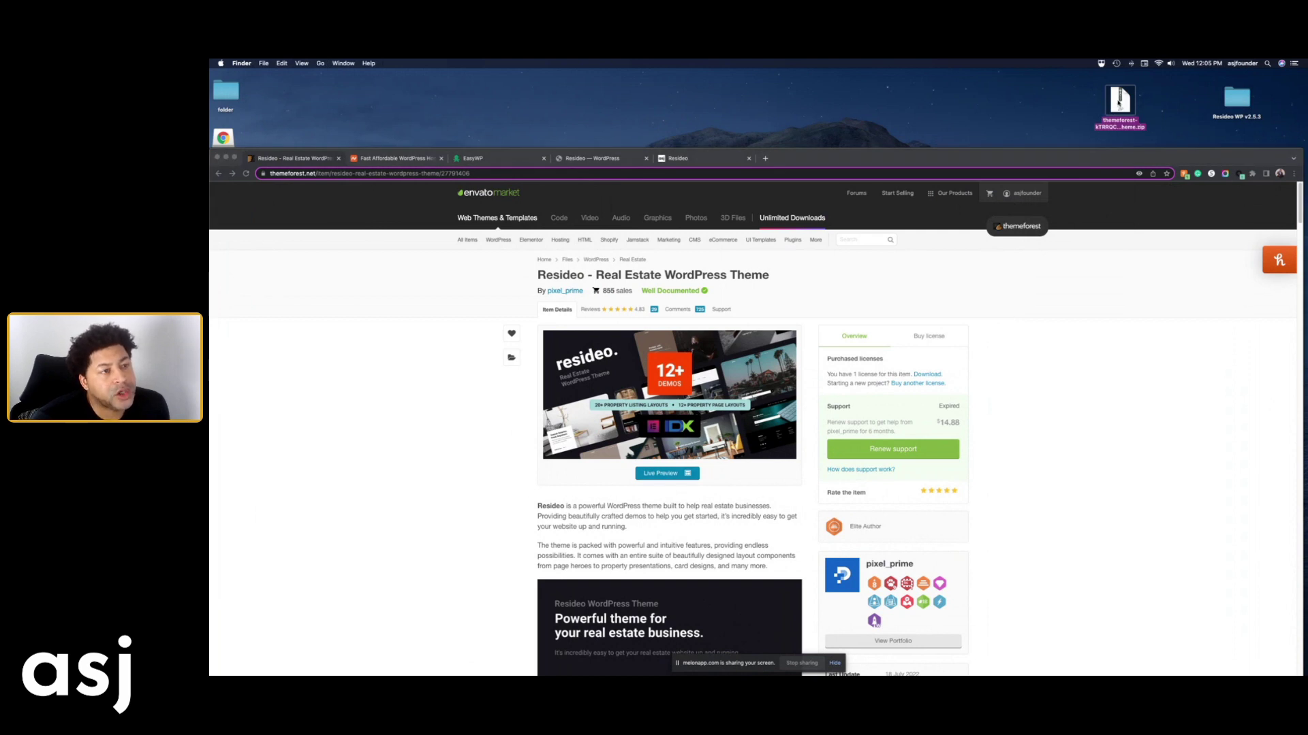
right_click(1120, 103)
mouse_move(1083, 113)
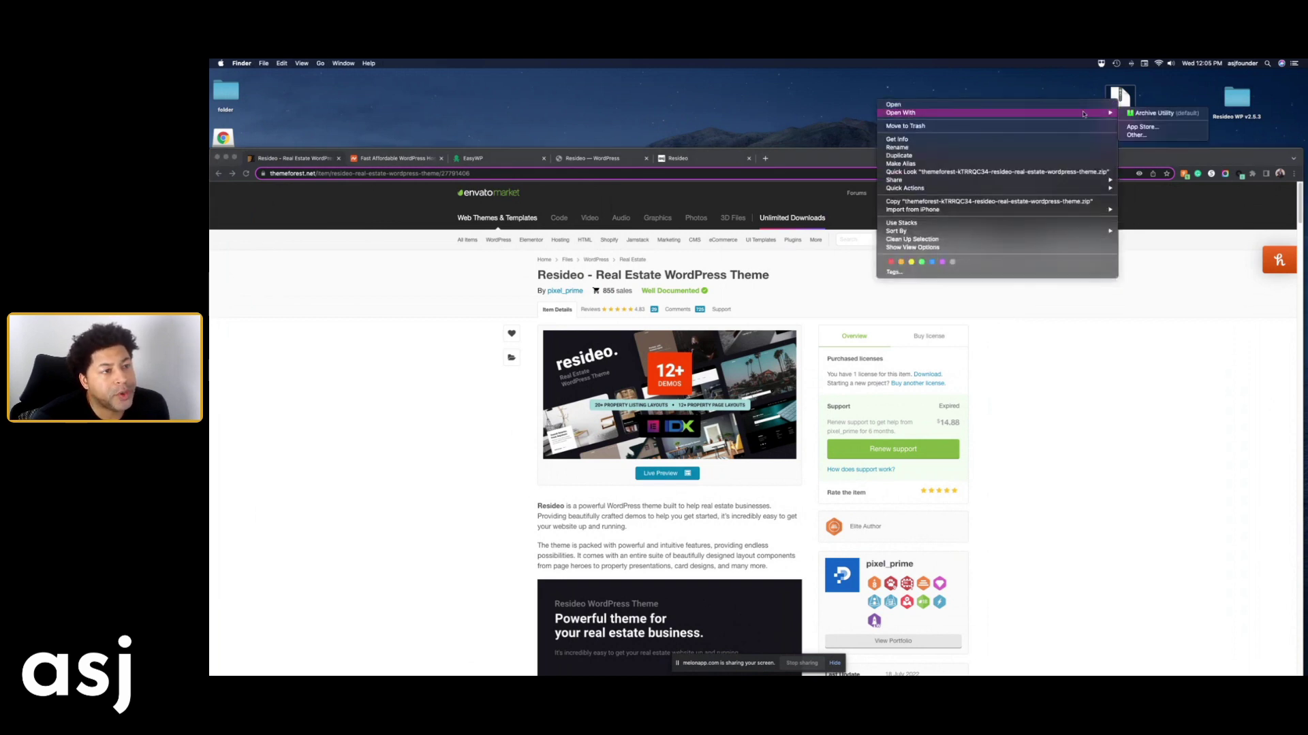
left_click(1162, 114)
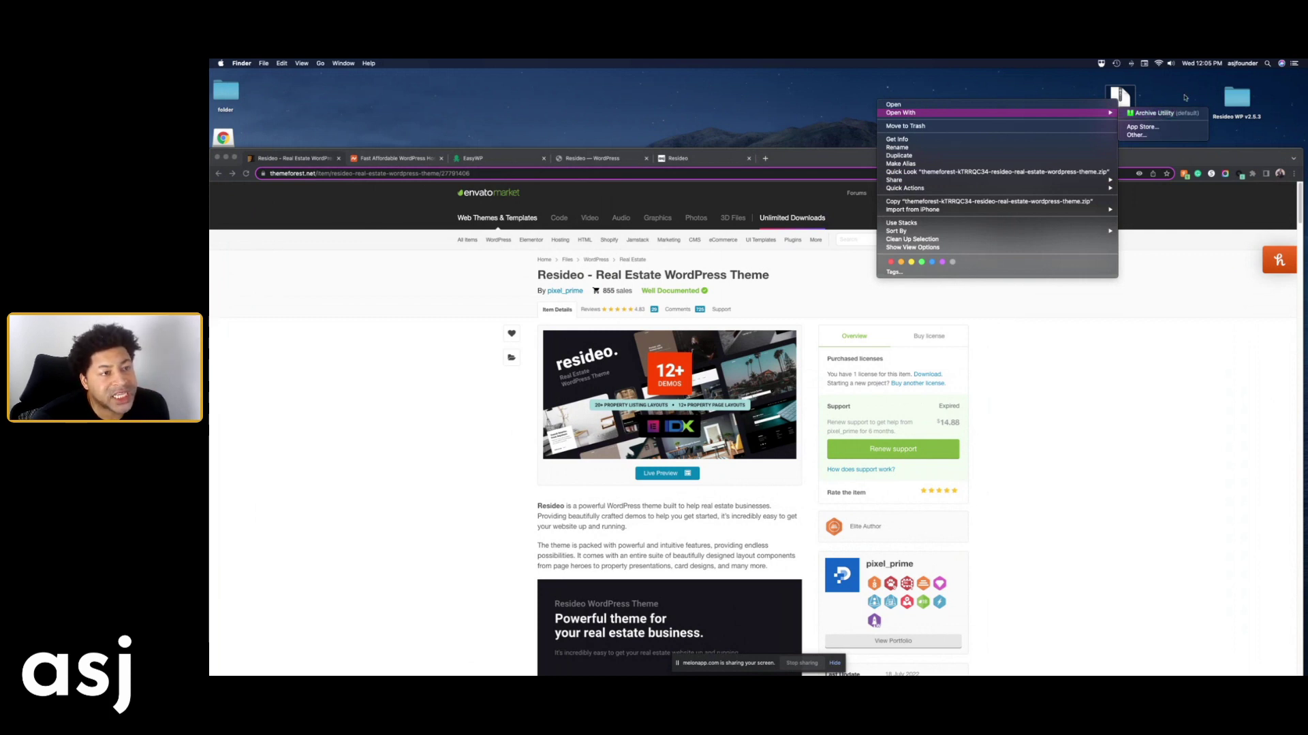
left_click(1120, 102)
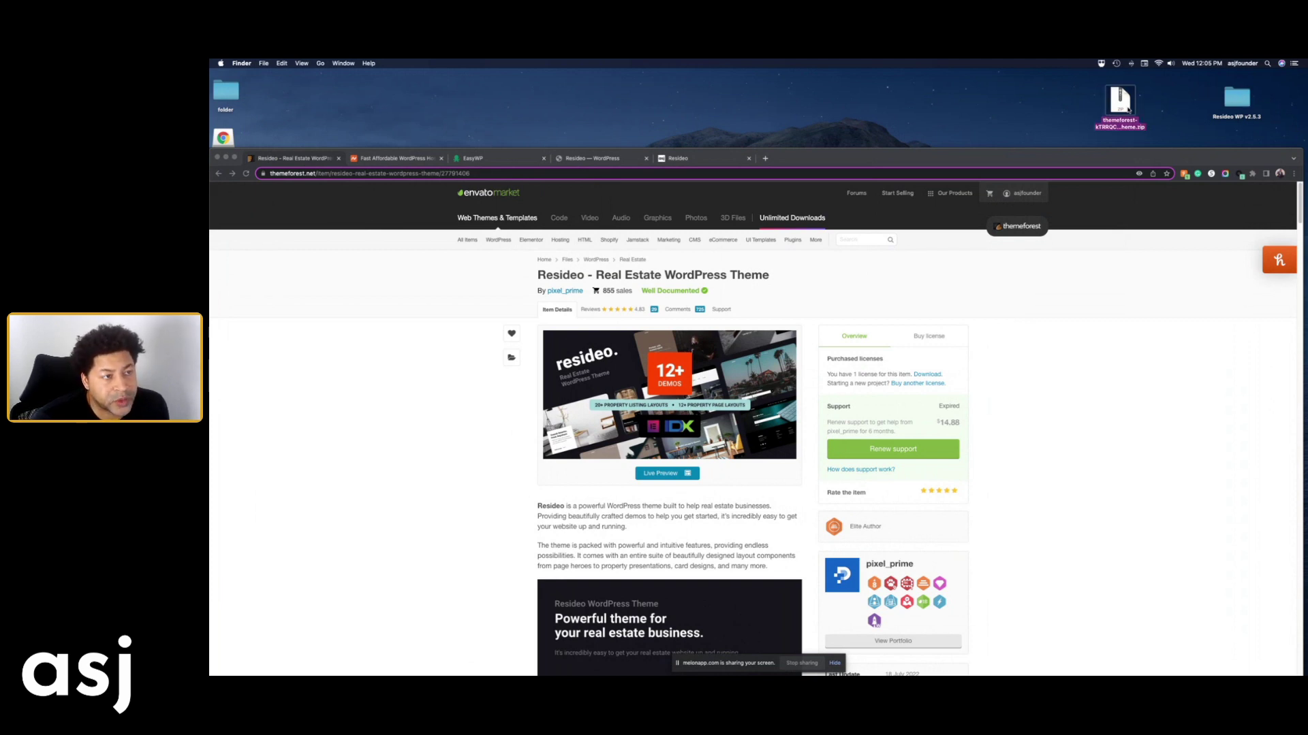
Move resideo-demo-4-Elementor.xml from the demos folder of Resideo WP v2.5.3 to the desktop and close the folder
left_click(1234, 100)
double_click(1234, 100)
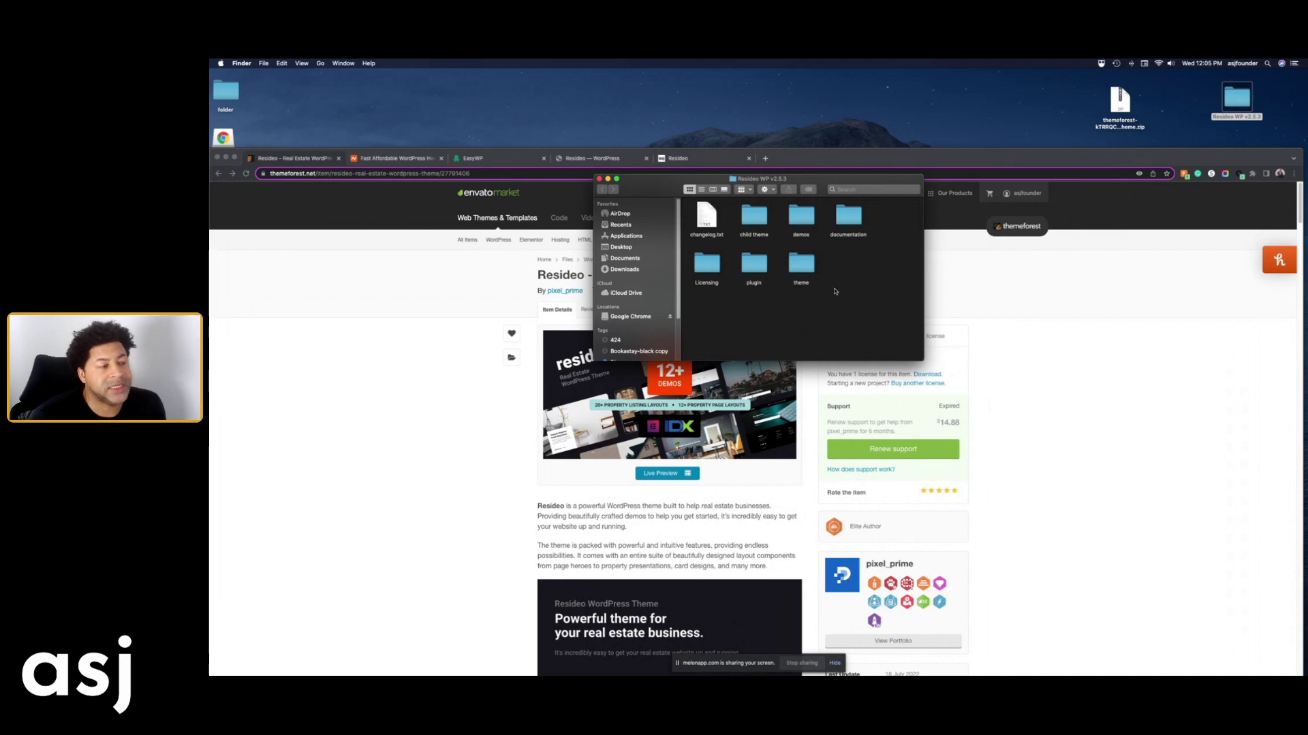
left_click(805, 223)
double_click(804, 217)
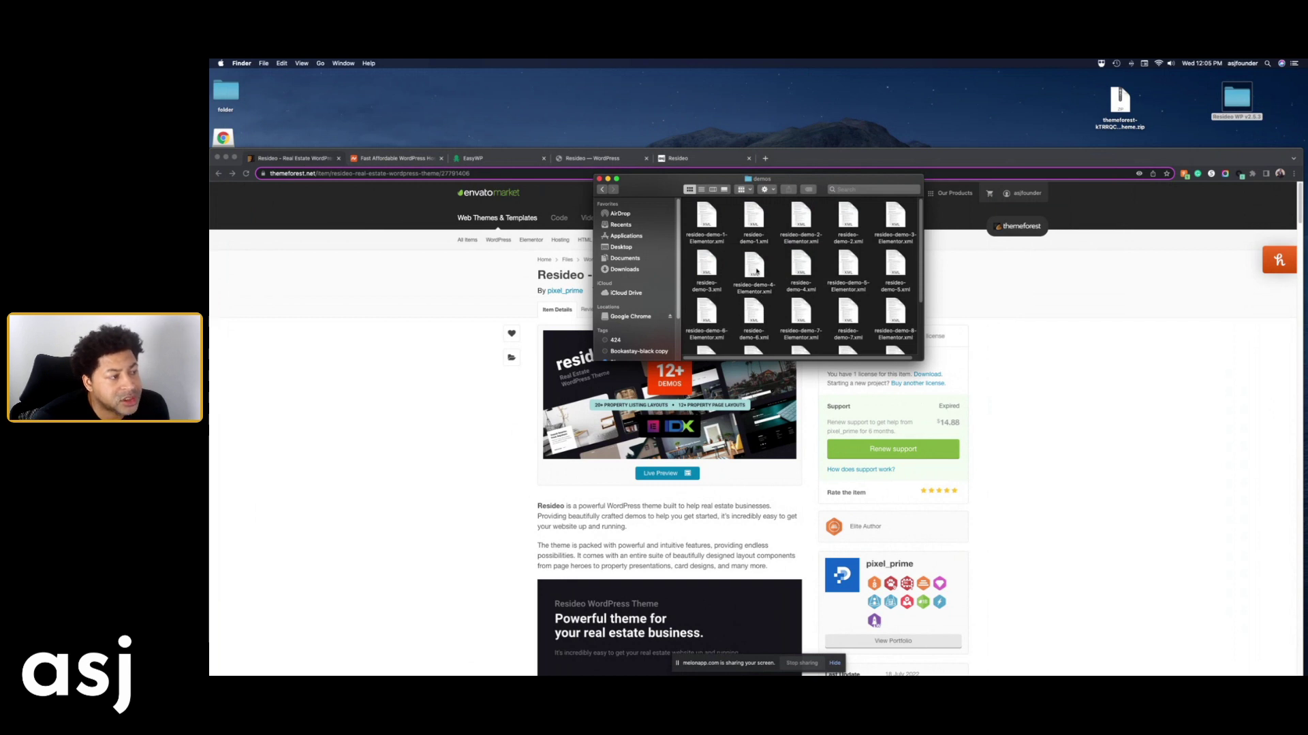
left_click_drag(757, 271, 981, 97)
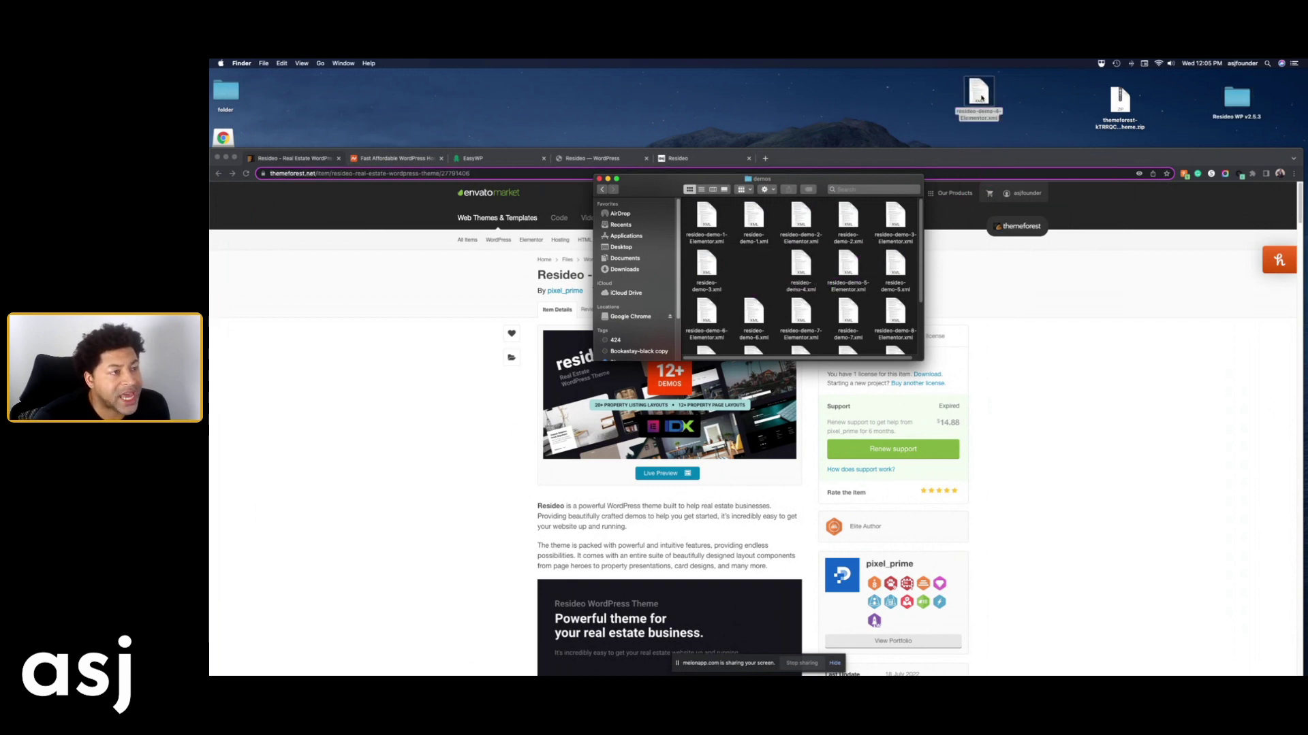
left_click(600, 180)
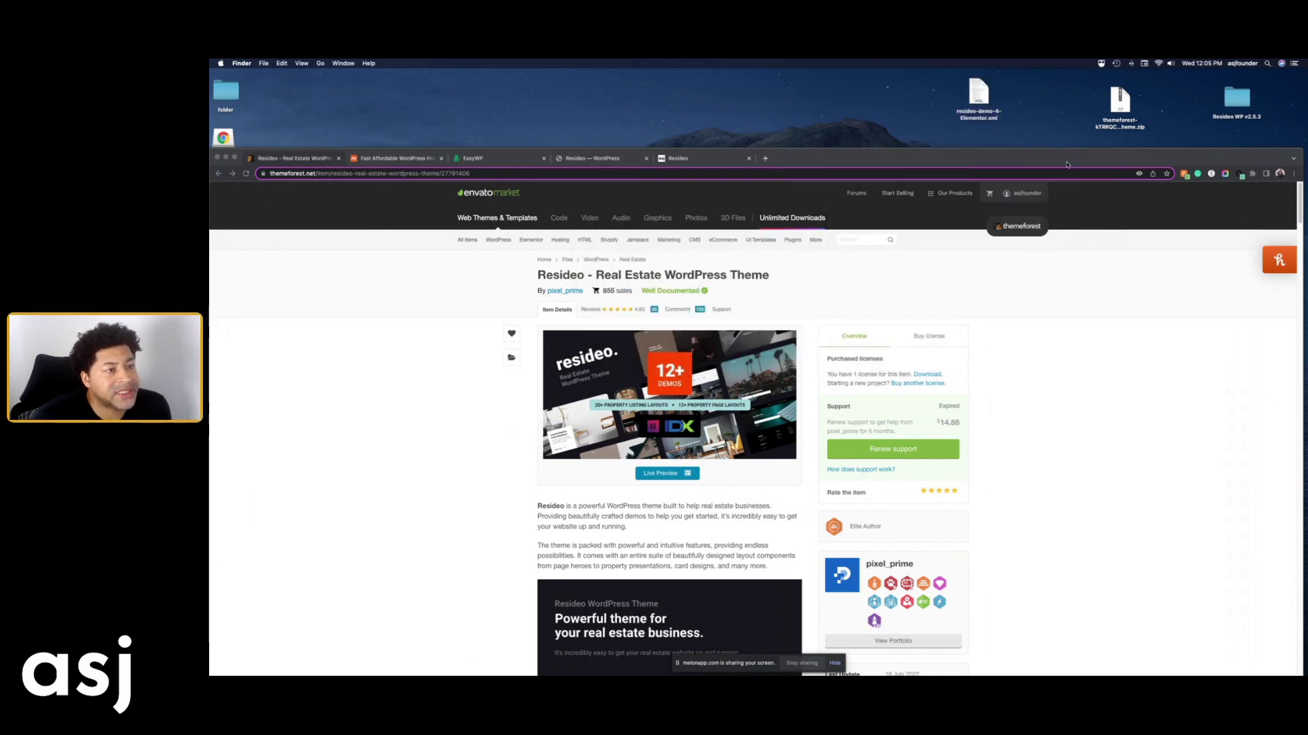
Return to the Resideo site's WordPress admin, install the WordPress importer and run it
left_click_drag(1067, 164, 950, 82)
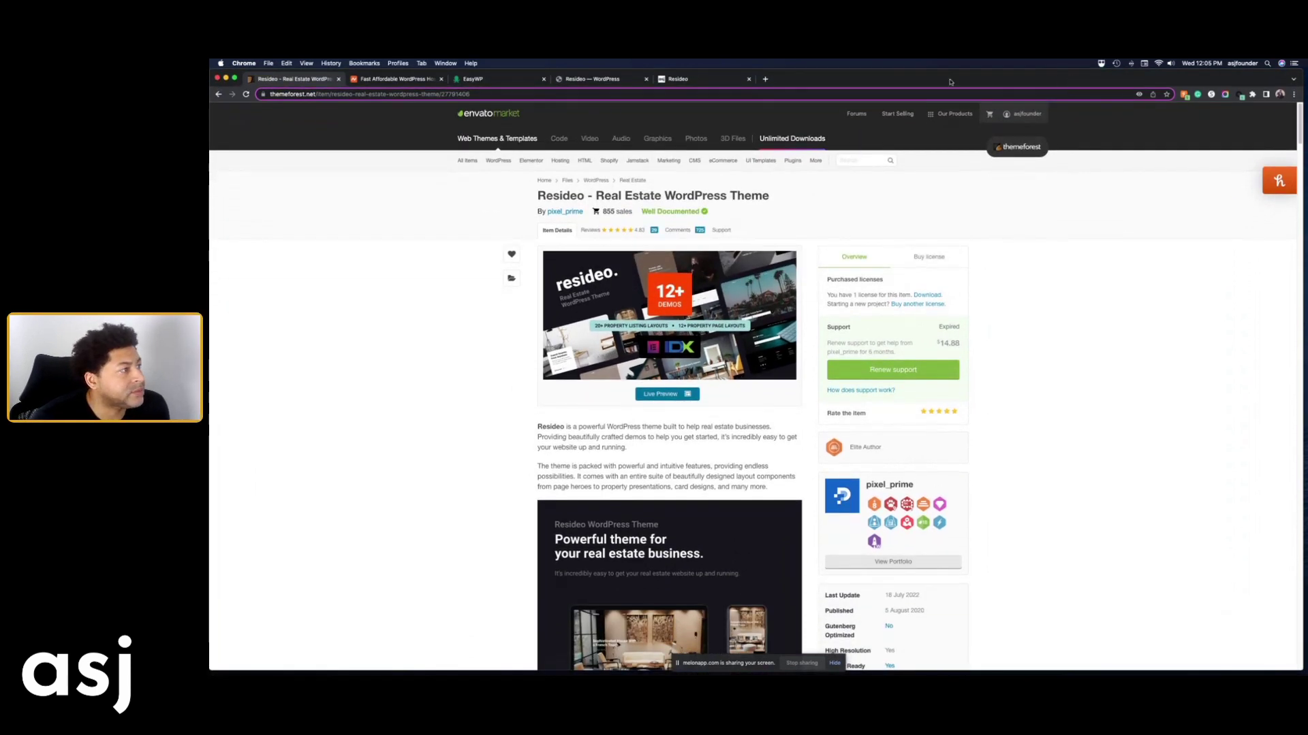
left_click(681, 79)
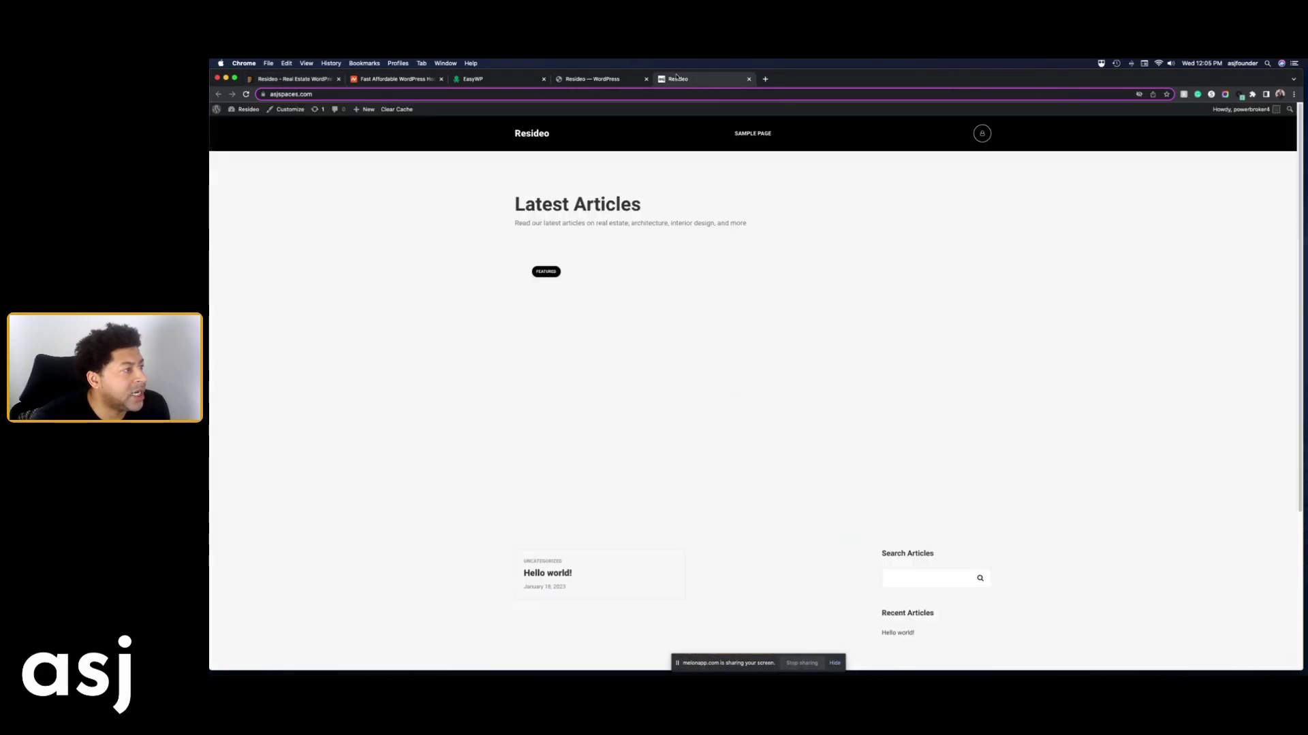
left_click(593, 79)
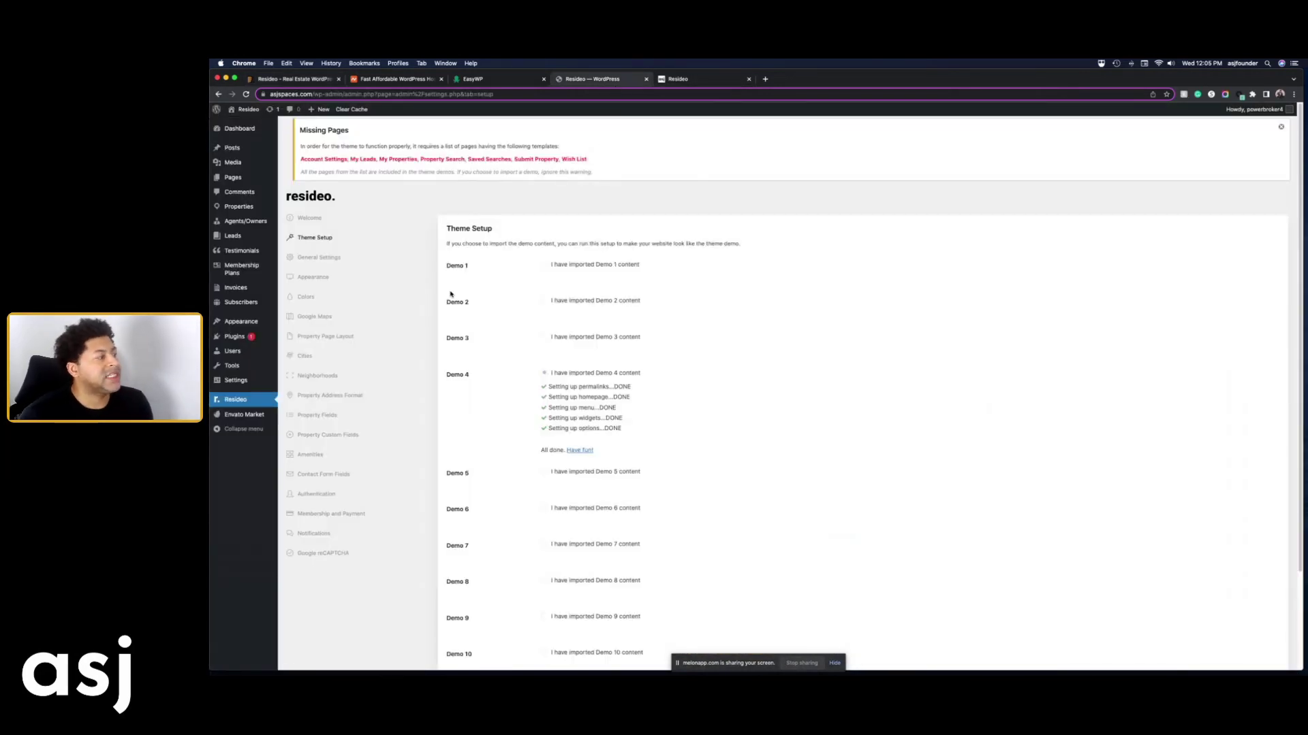
mouse_move(246, 379)
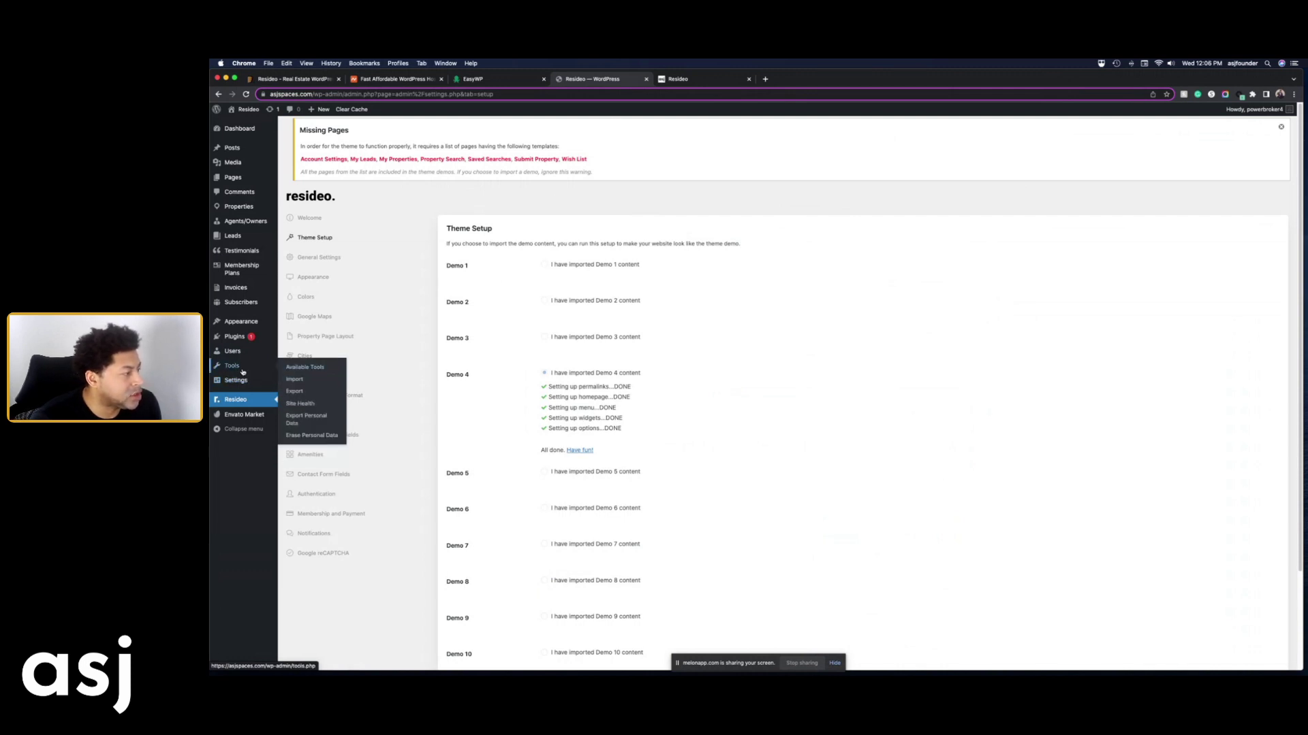
left_click(295, 379)
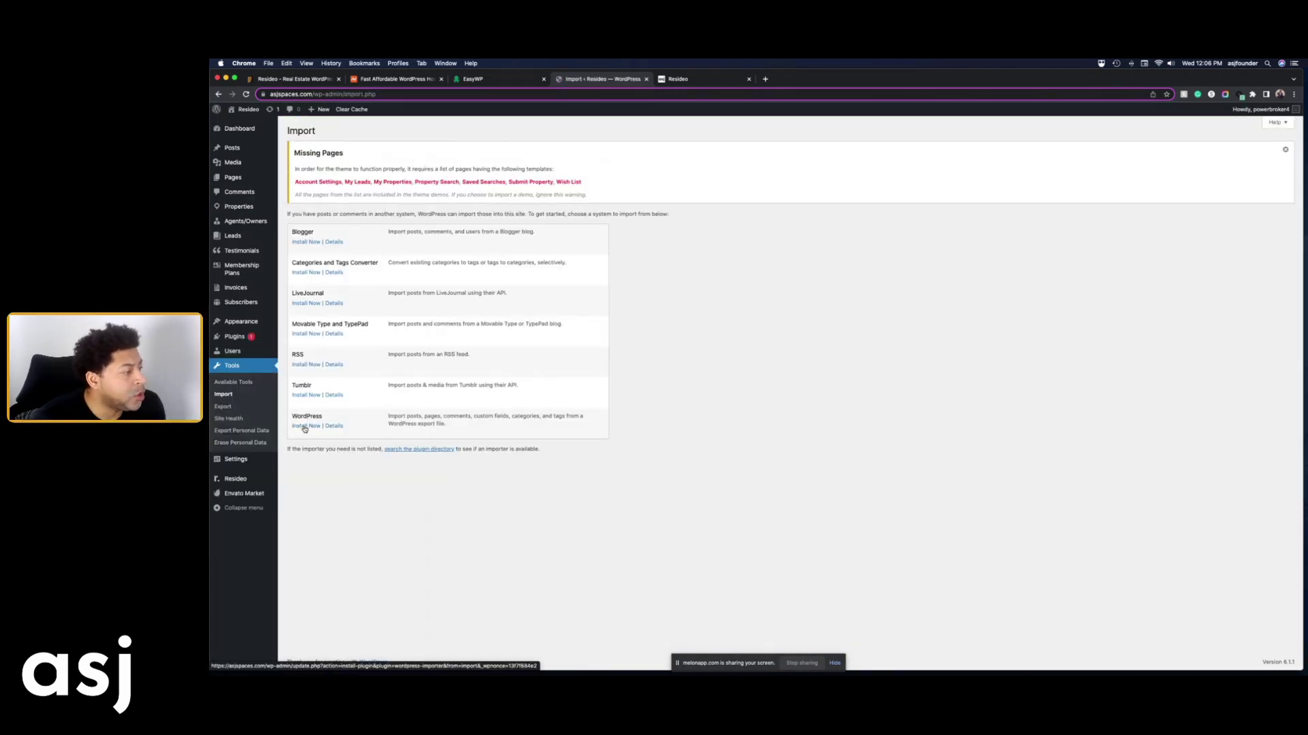
left_click(307, 426)
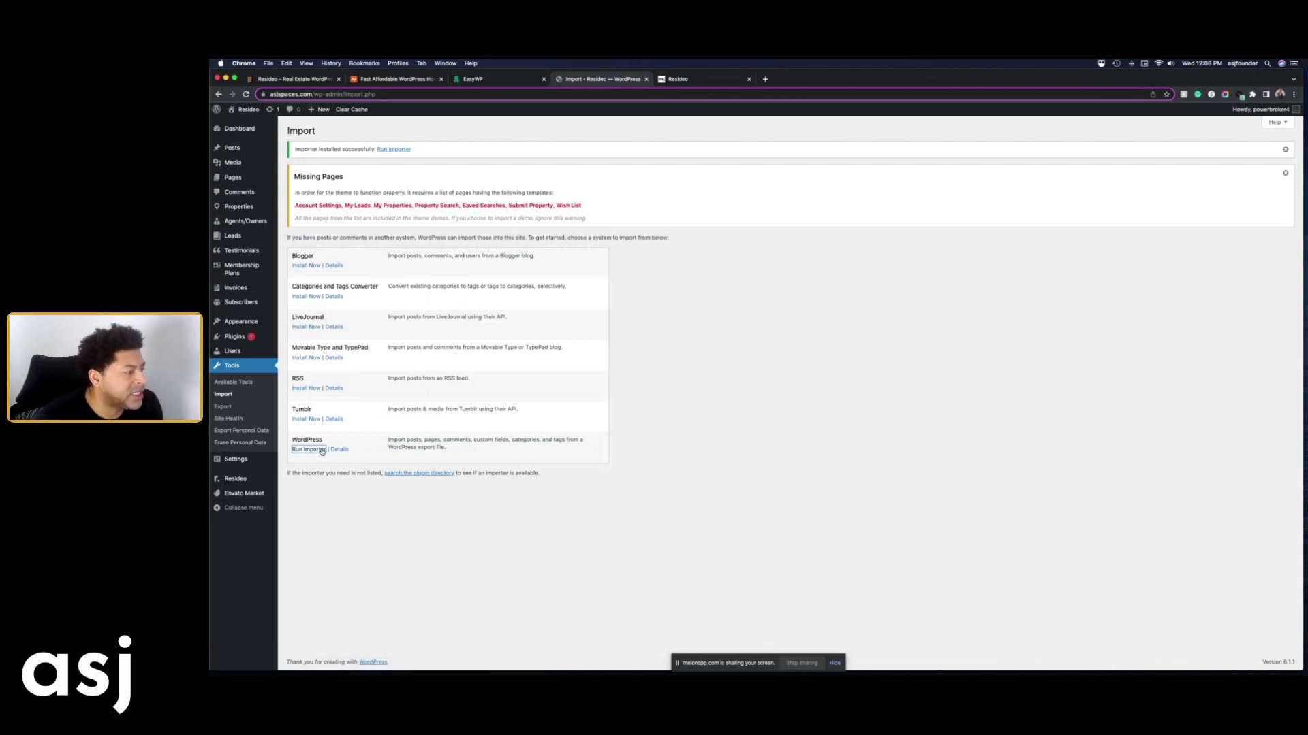
left_click(300, 451)
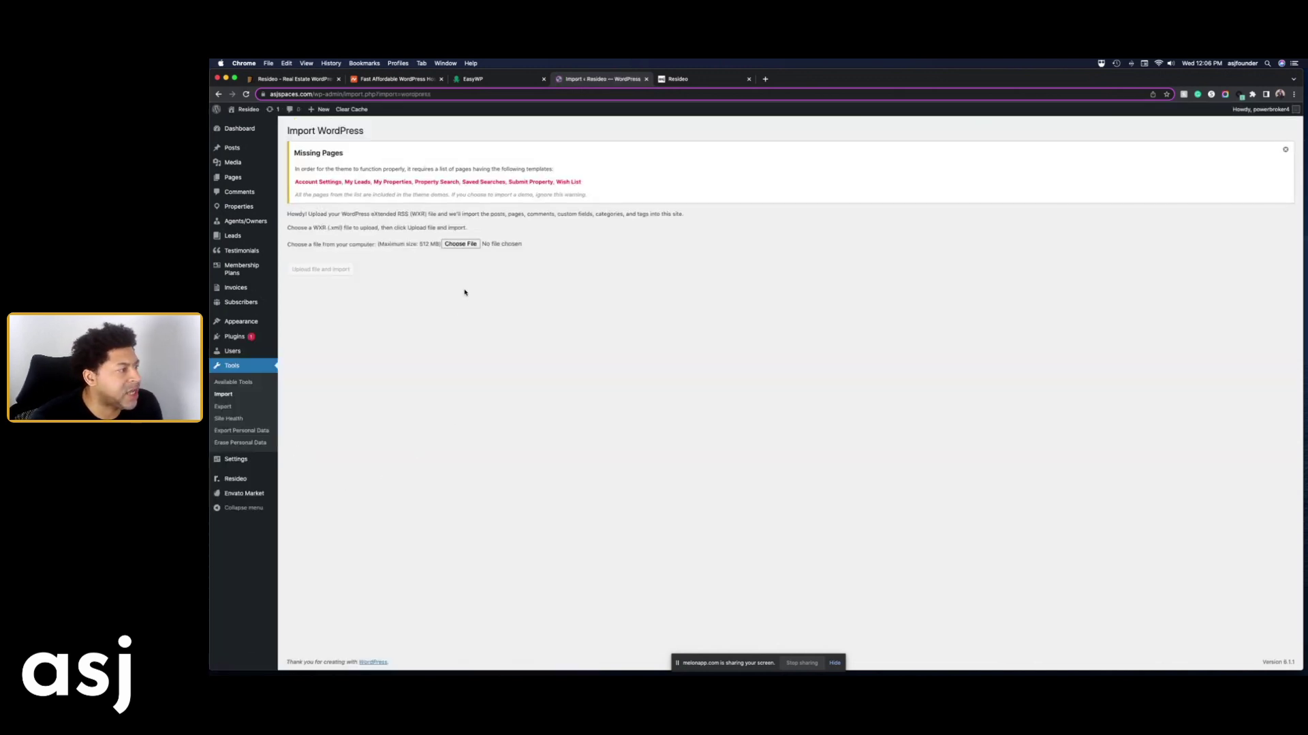
Upload resideo-demo-4-Elementor.xml from the desktop to the WordPress importer
left_click(463, 245)
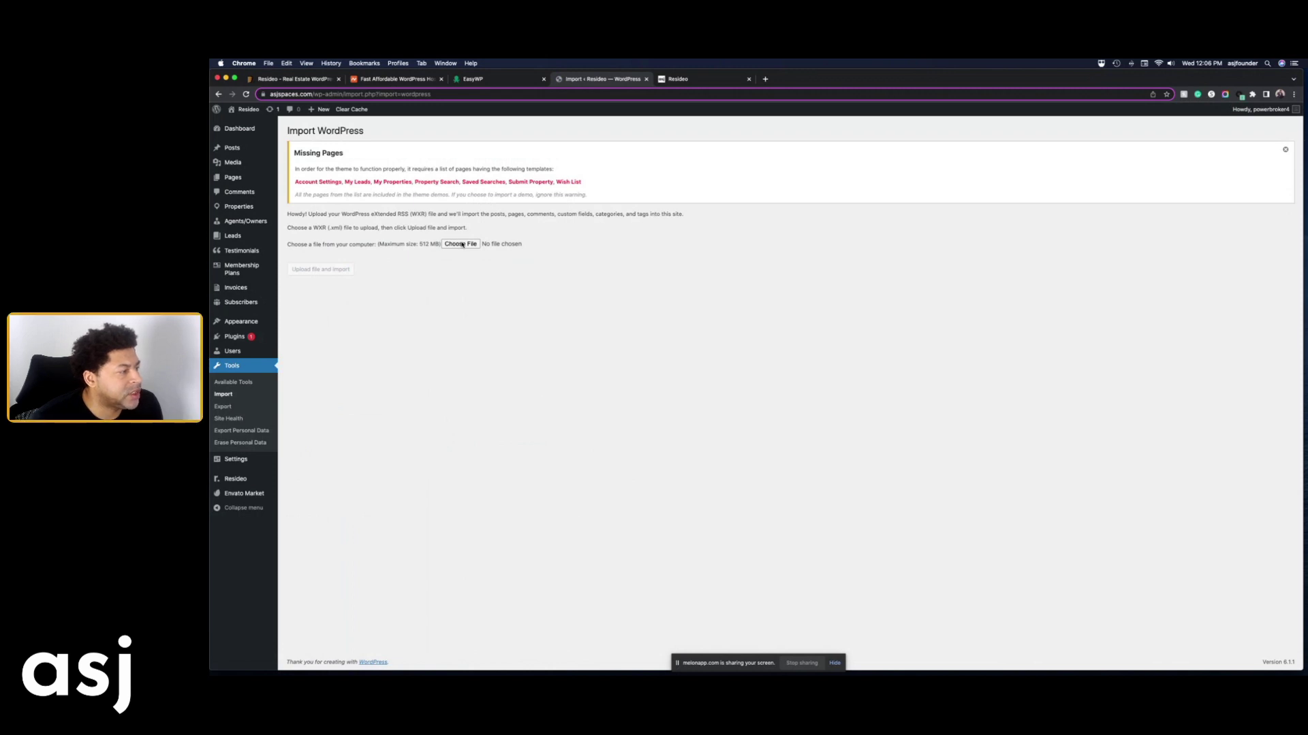
left_click(616, 158)
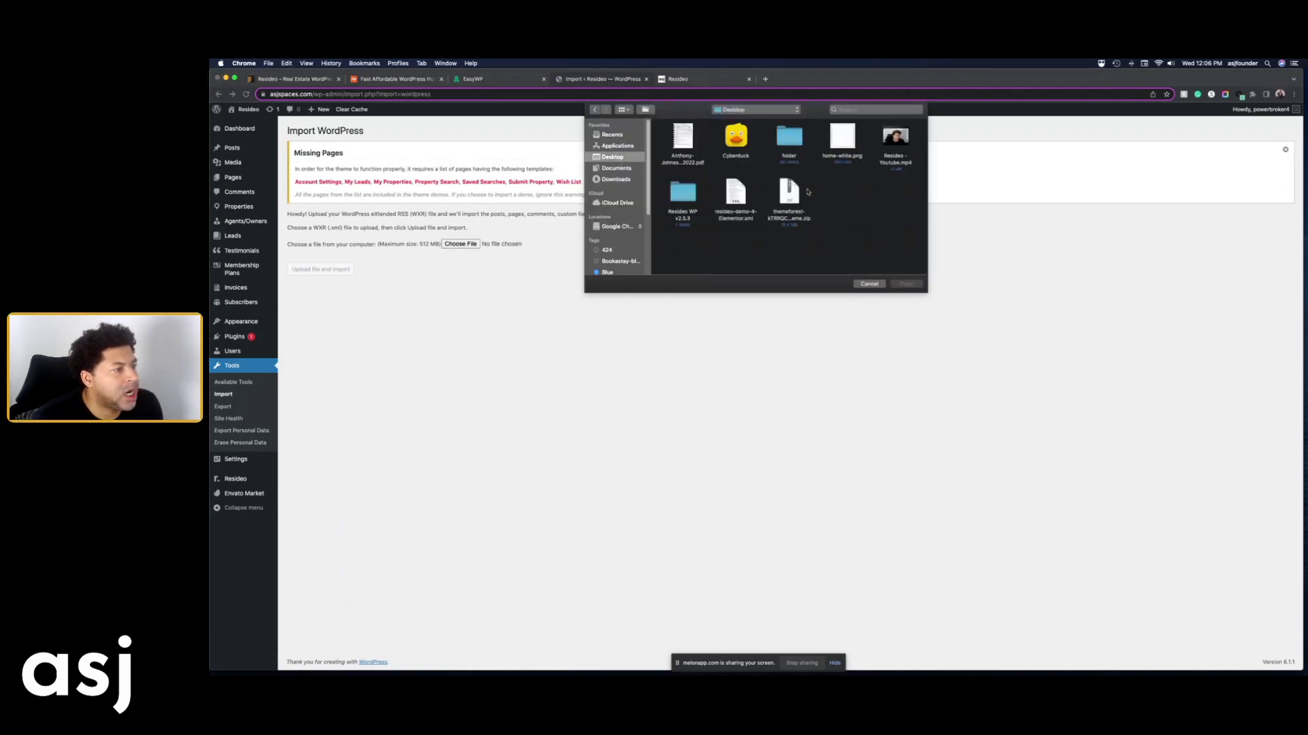
left_click(735, 198)
left_click(902, 286)
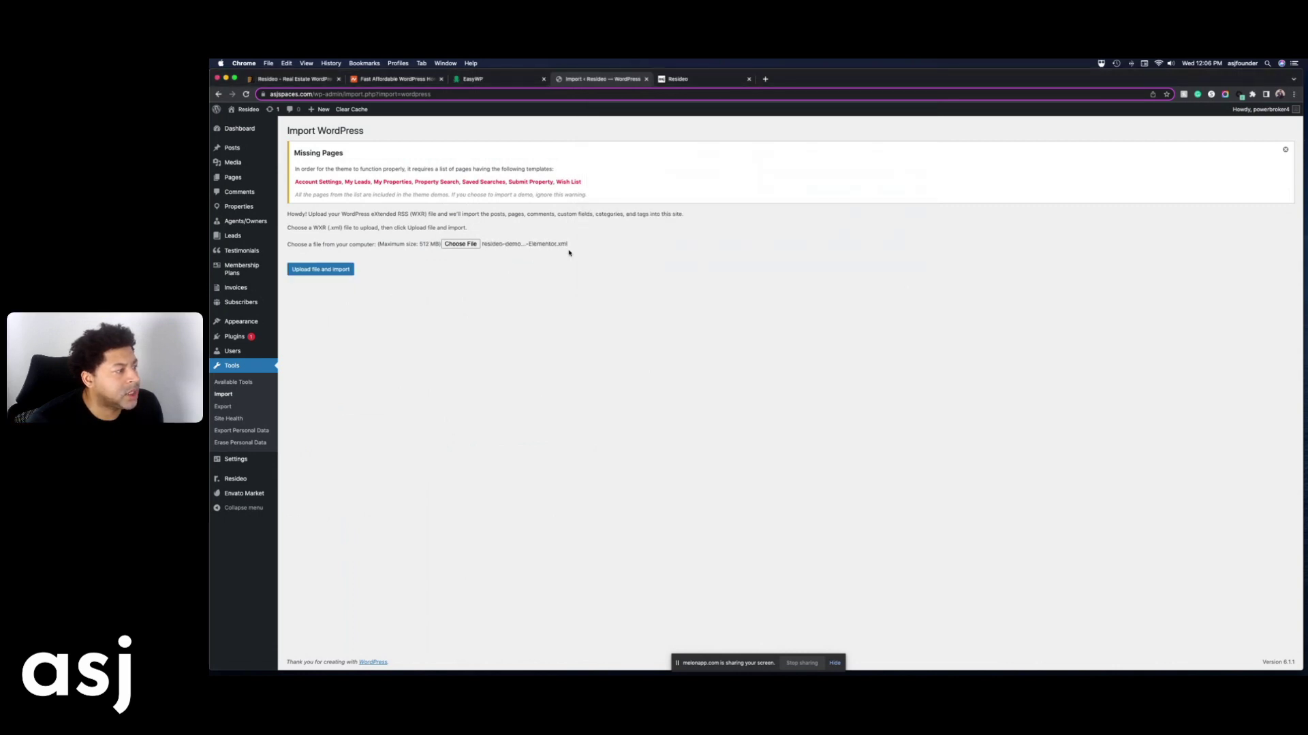
left_click(328, 270)
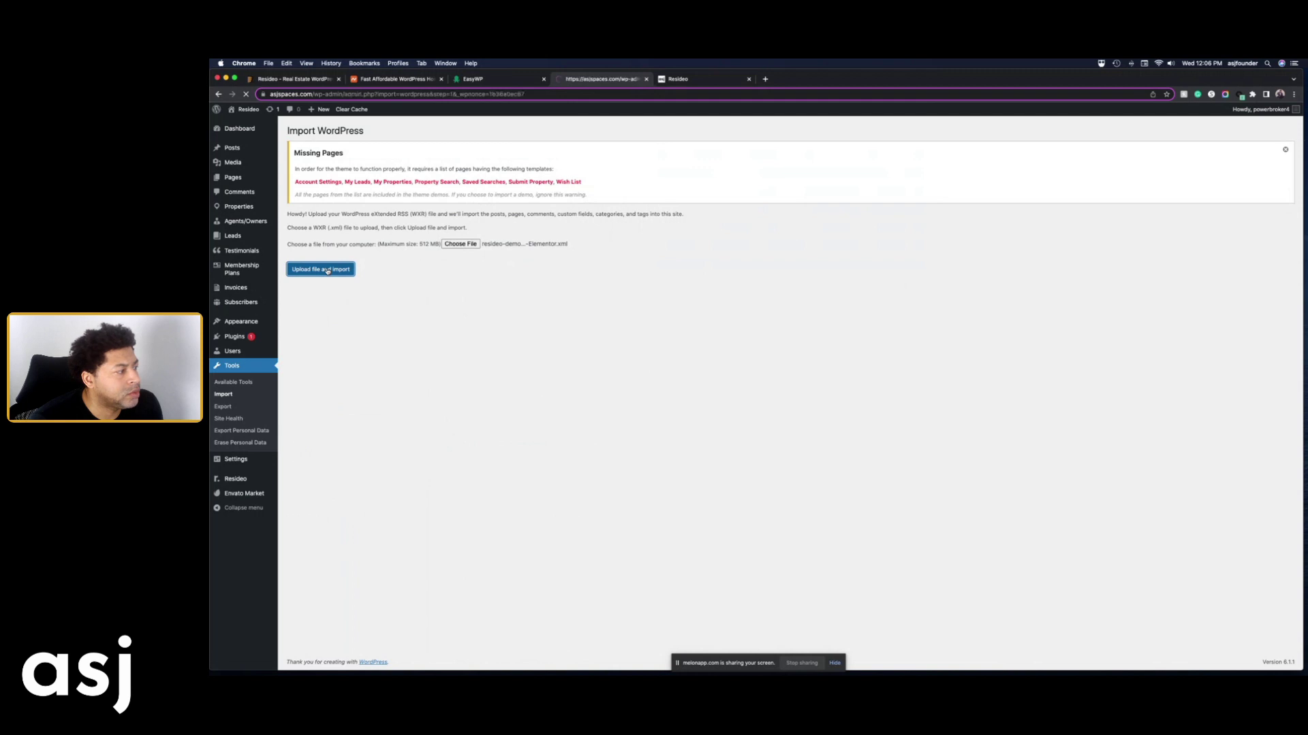
Assign the imported admin author's posts to the existing site user, run the import without file attachments and look over the import report
left_click(415, 281)
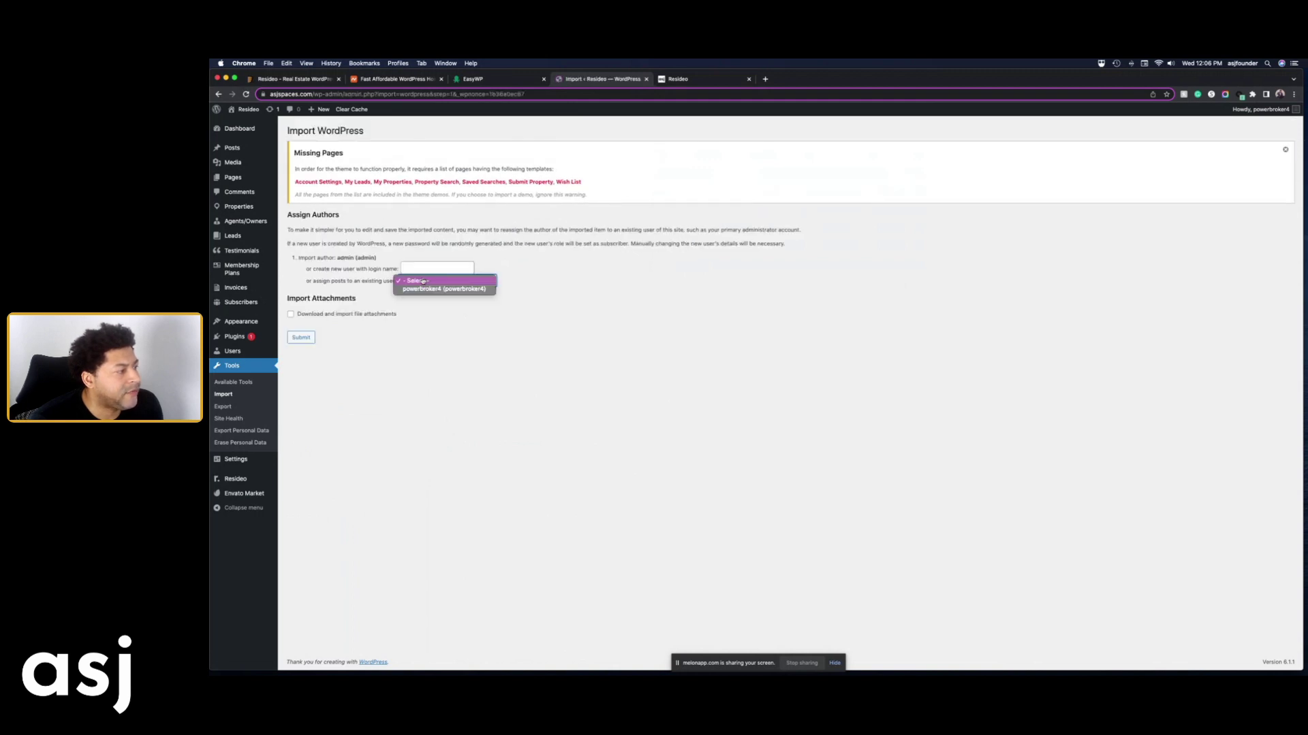
left_click(410, 289)
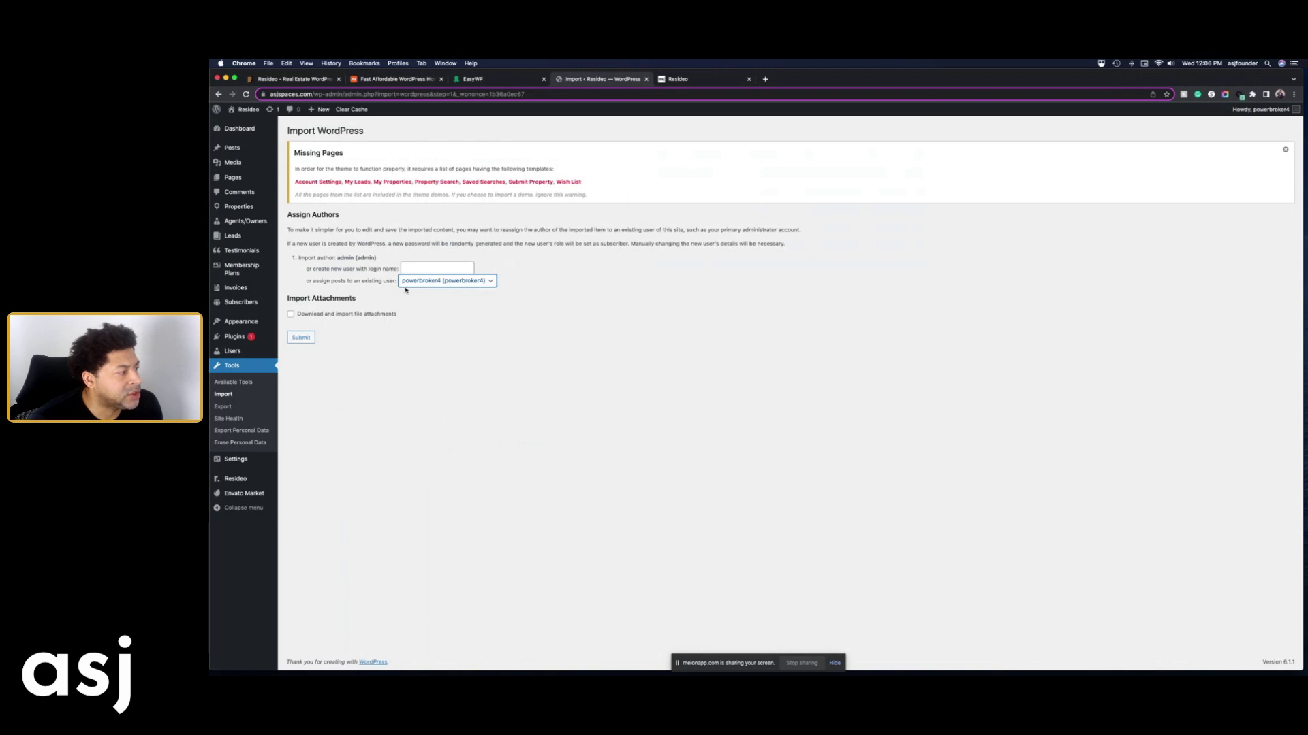
left_click(298, 338)
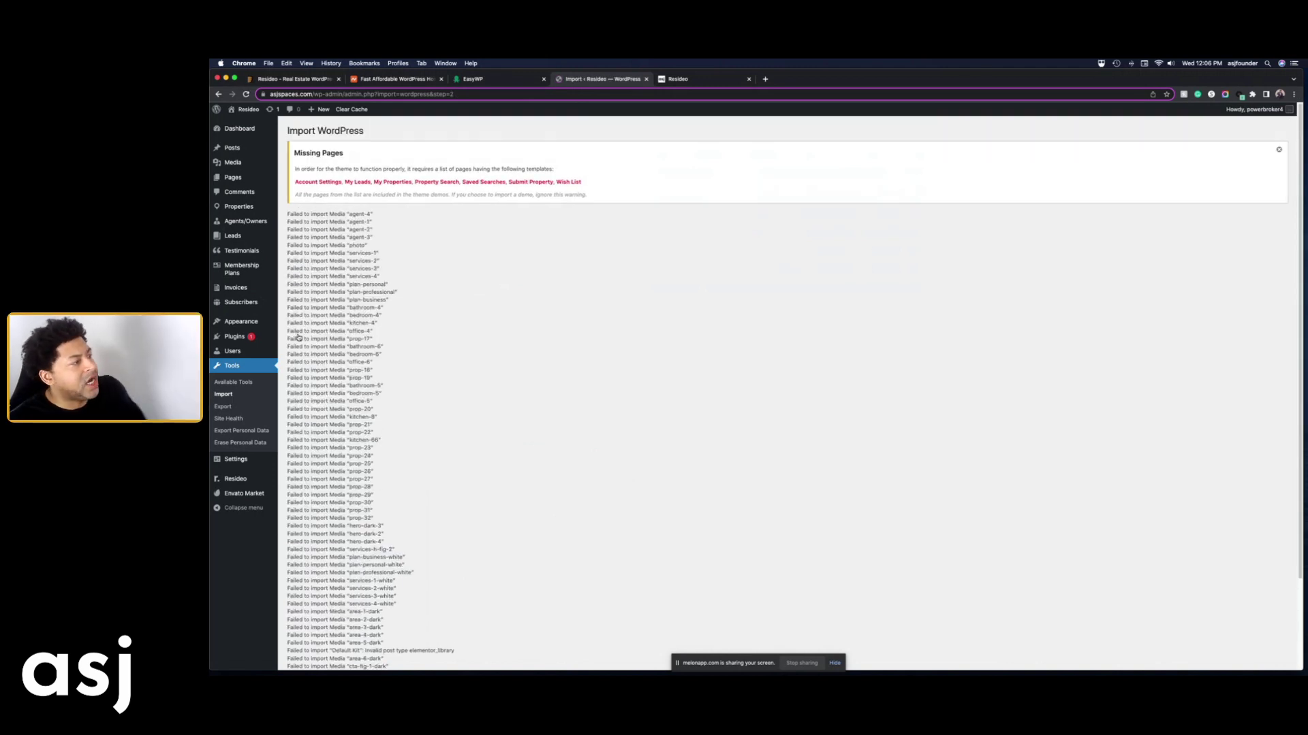
scroll(502, 358, "down", 3)
scroll(475, 371, "up", 3)
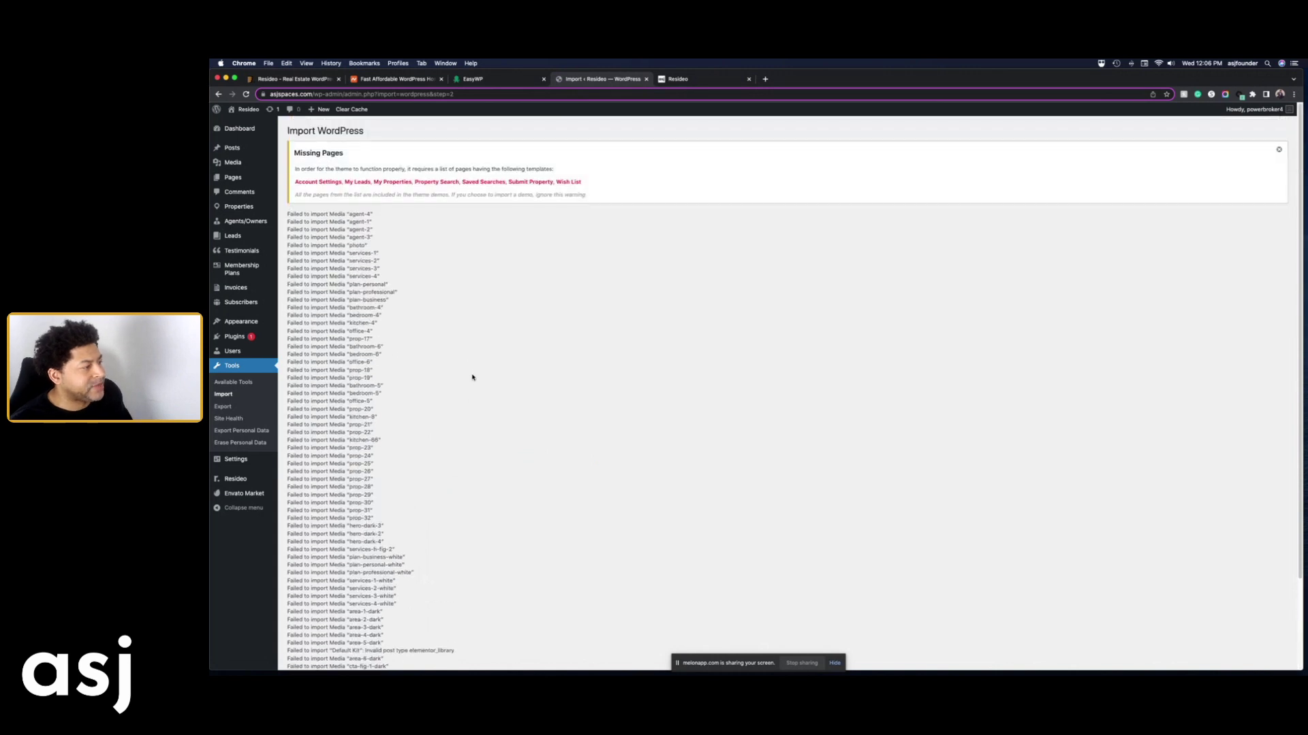
Examine the imported content on the live Resideo site, covering the Latest Articles front page and the whole Home page
left_click(675, 79)
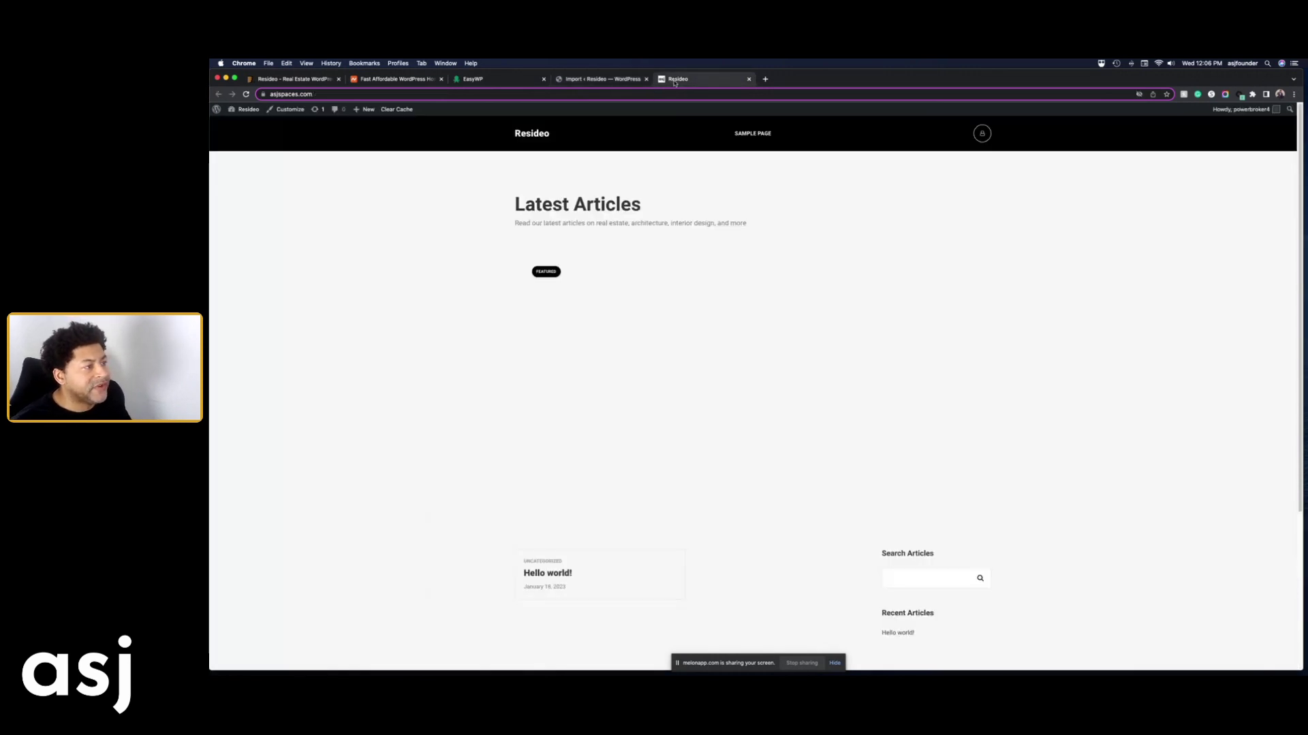
left_click(531, 136)
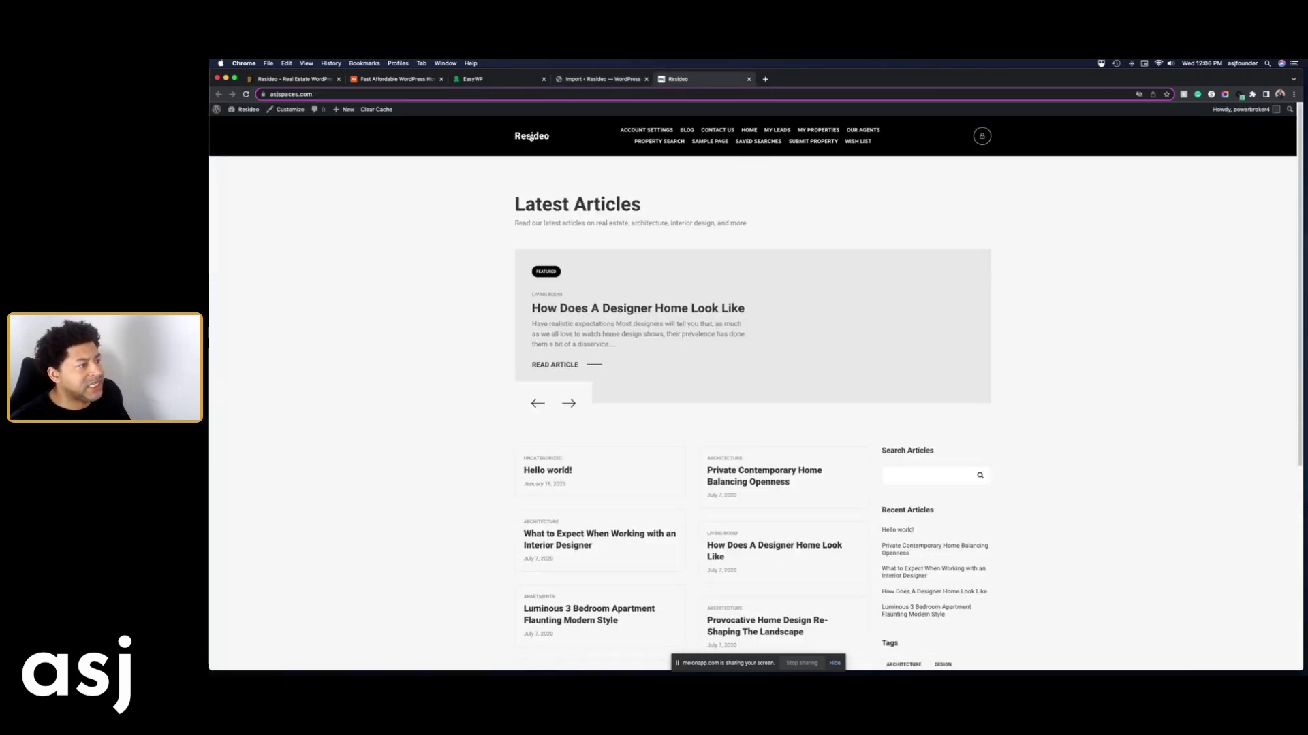
scroll(613, 272, "down", 5)
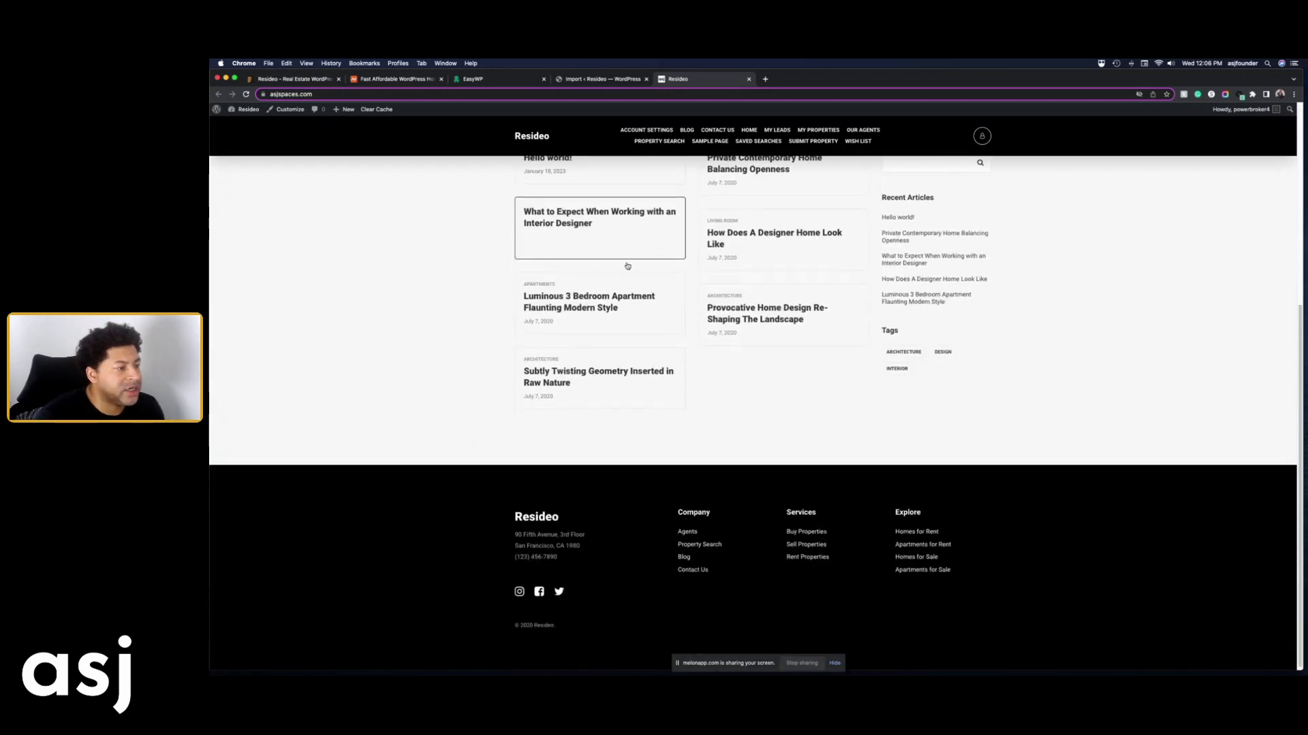
scroll(627, 265, "up", 5)
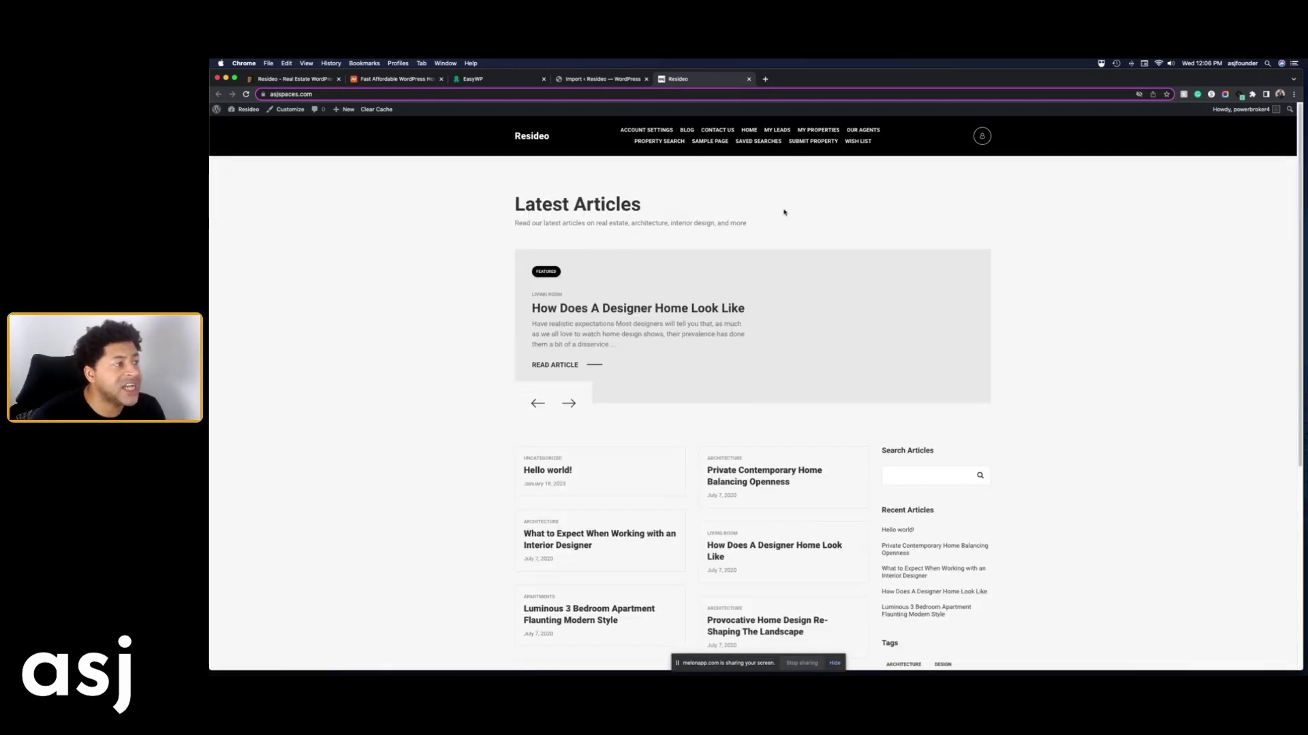
left_click(749, 130)
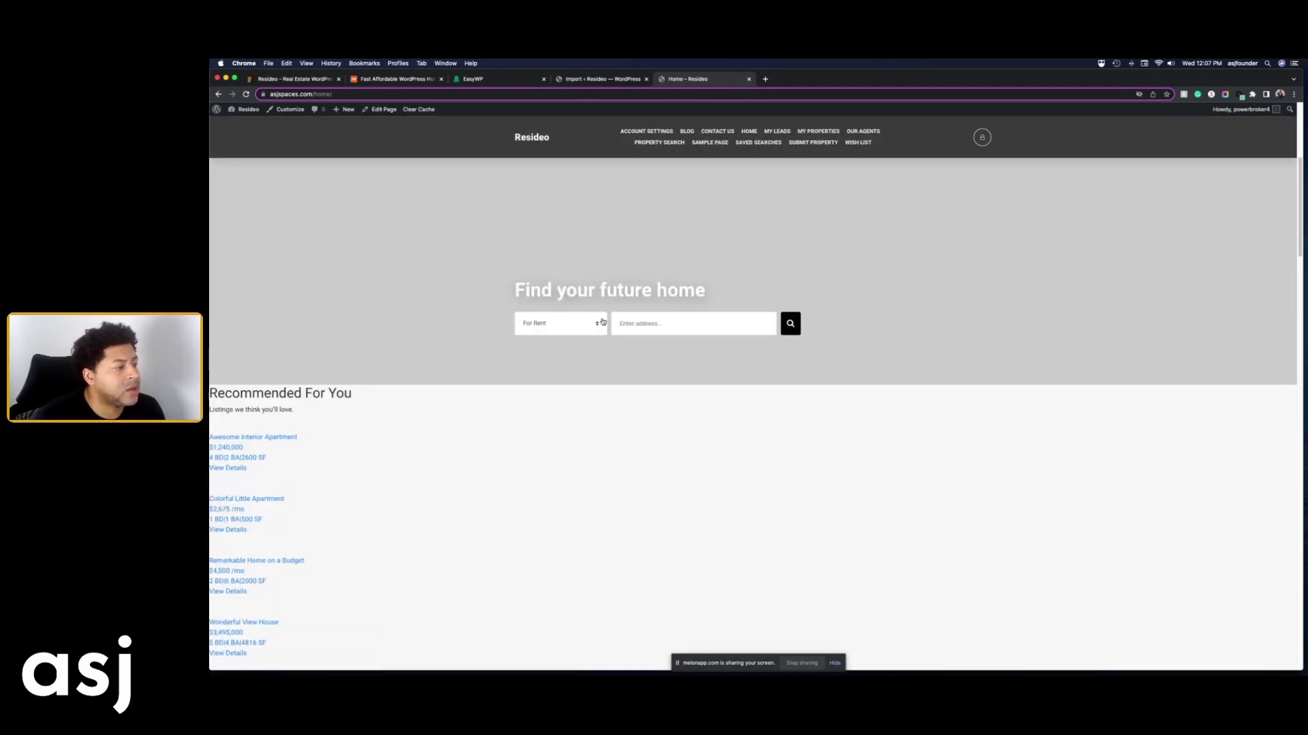
scroll(608, 341, "down", 20)
scroll(603, 325, "down", 5)
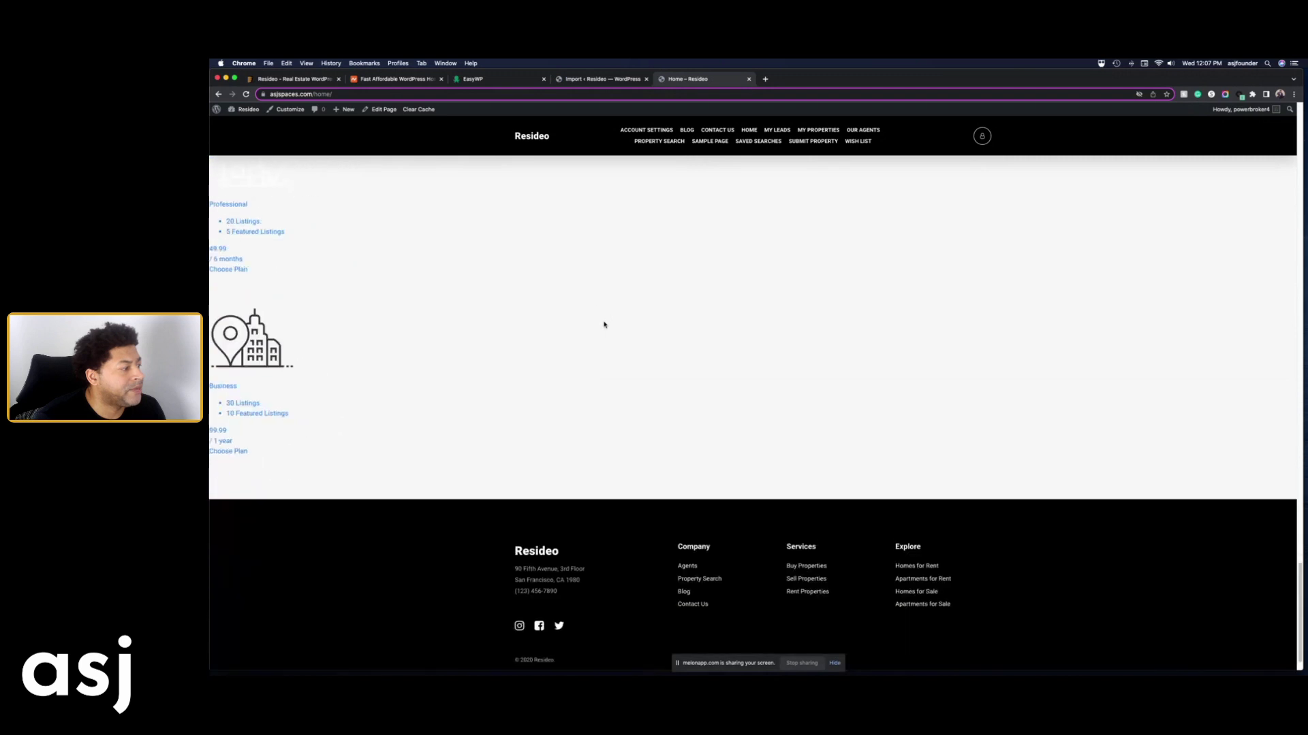
scroll(604, 323, "up", 20)
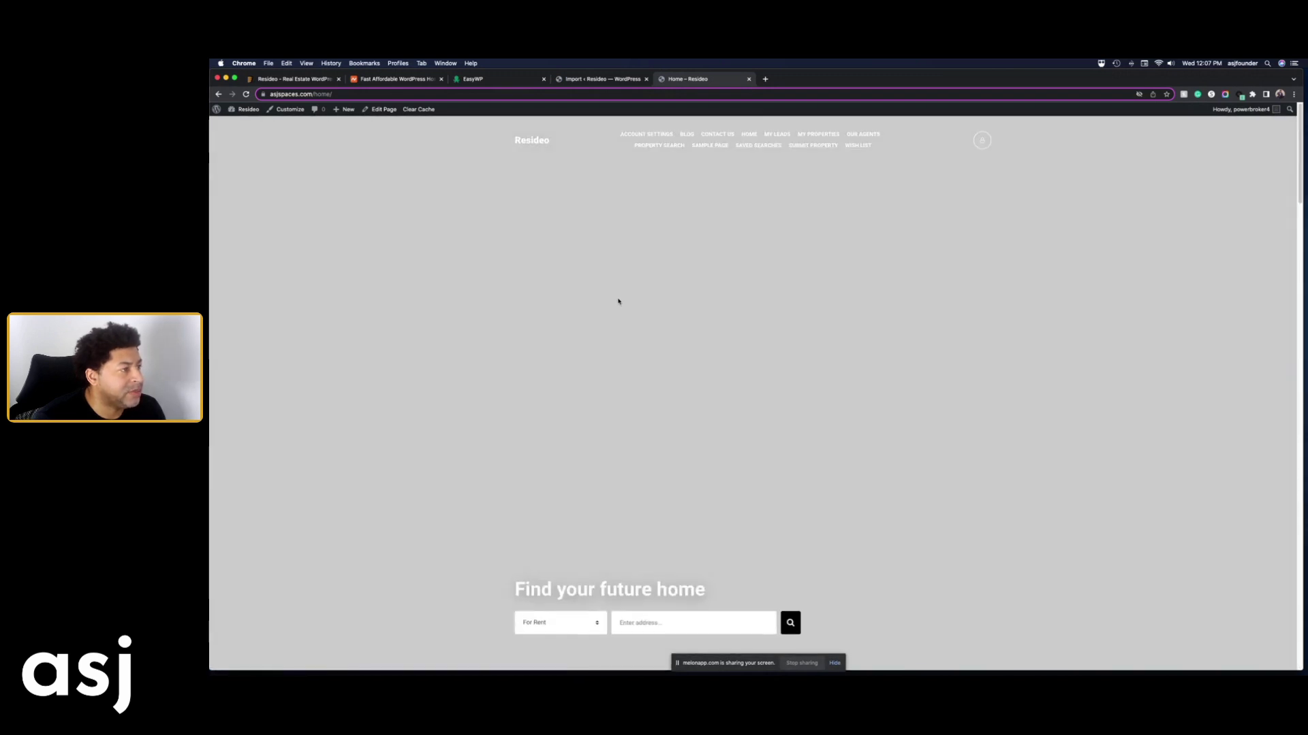
Update the installed Envato Market plugin in the WordPress admin and recheck the layout of the site's Home page
left_click(587, 79)
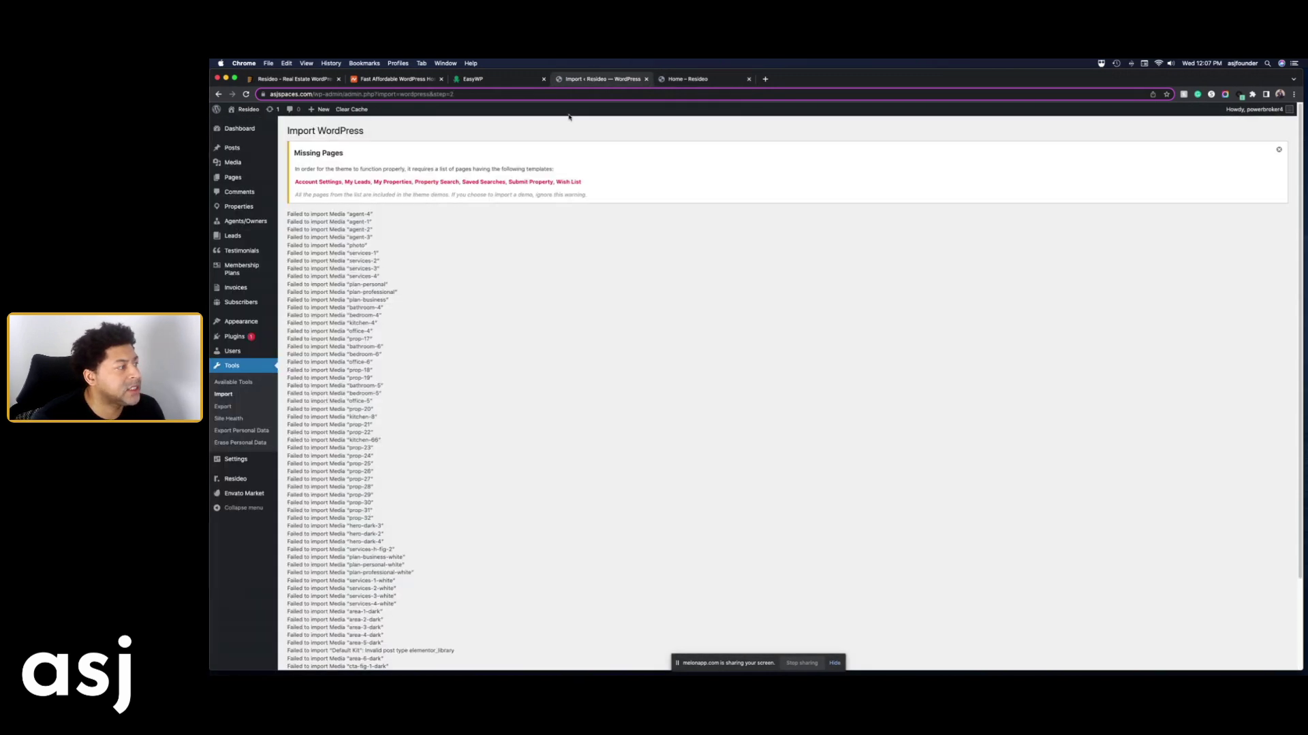
left_click(252, 129)
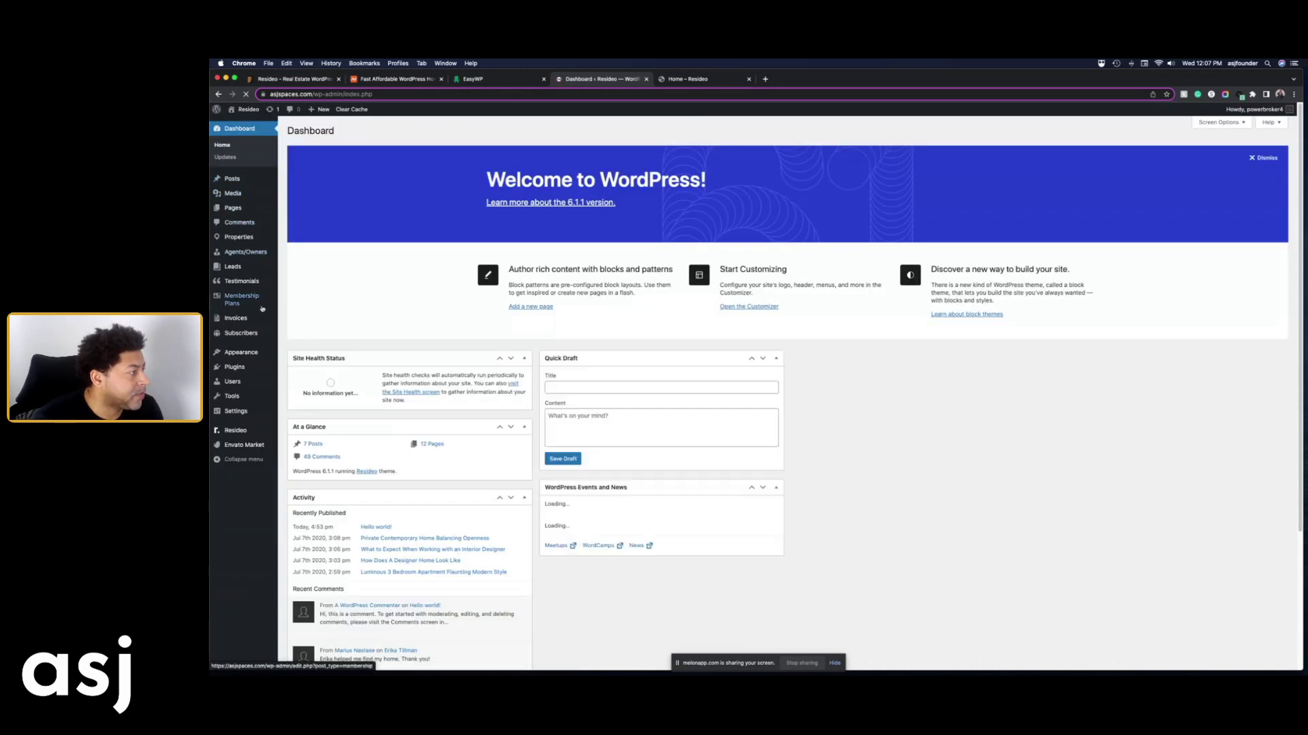
mouse_move(257, 367)
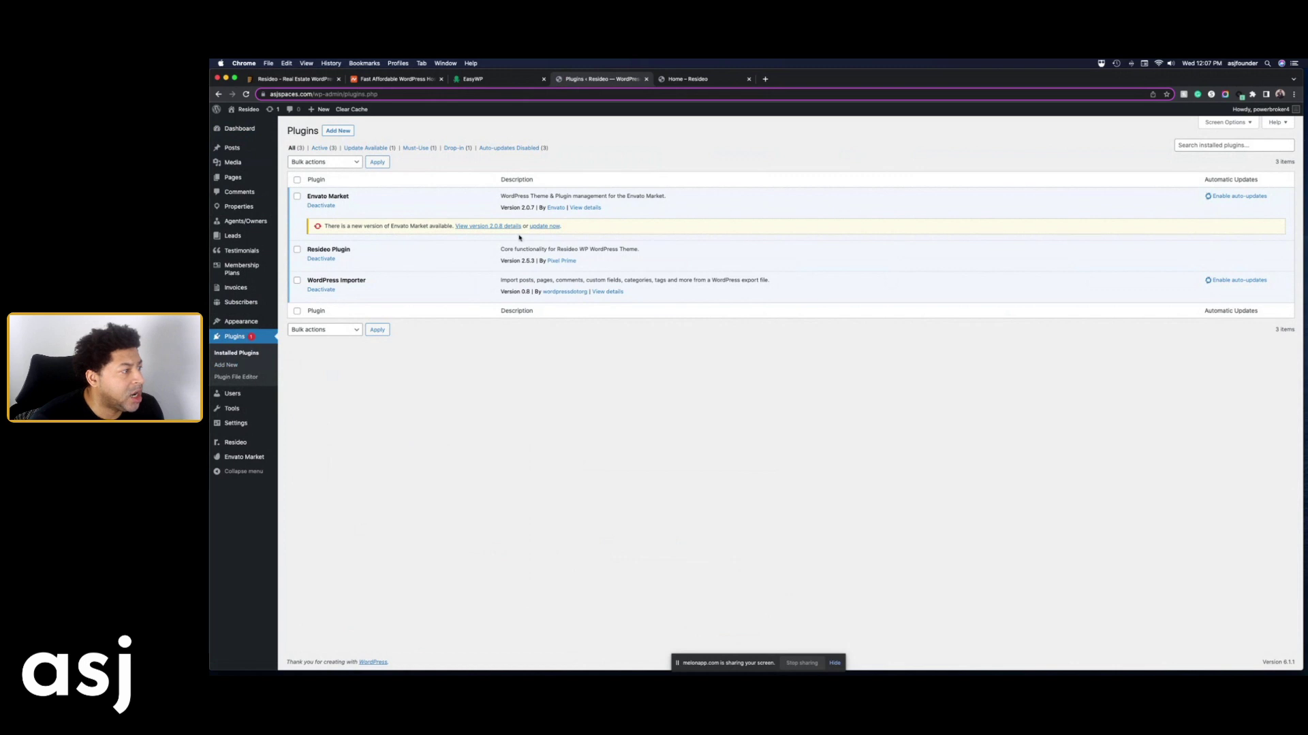
left_click(545, 226)
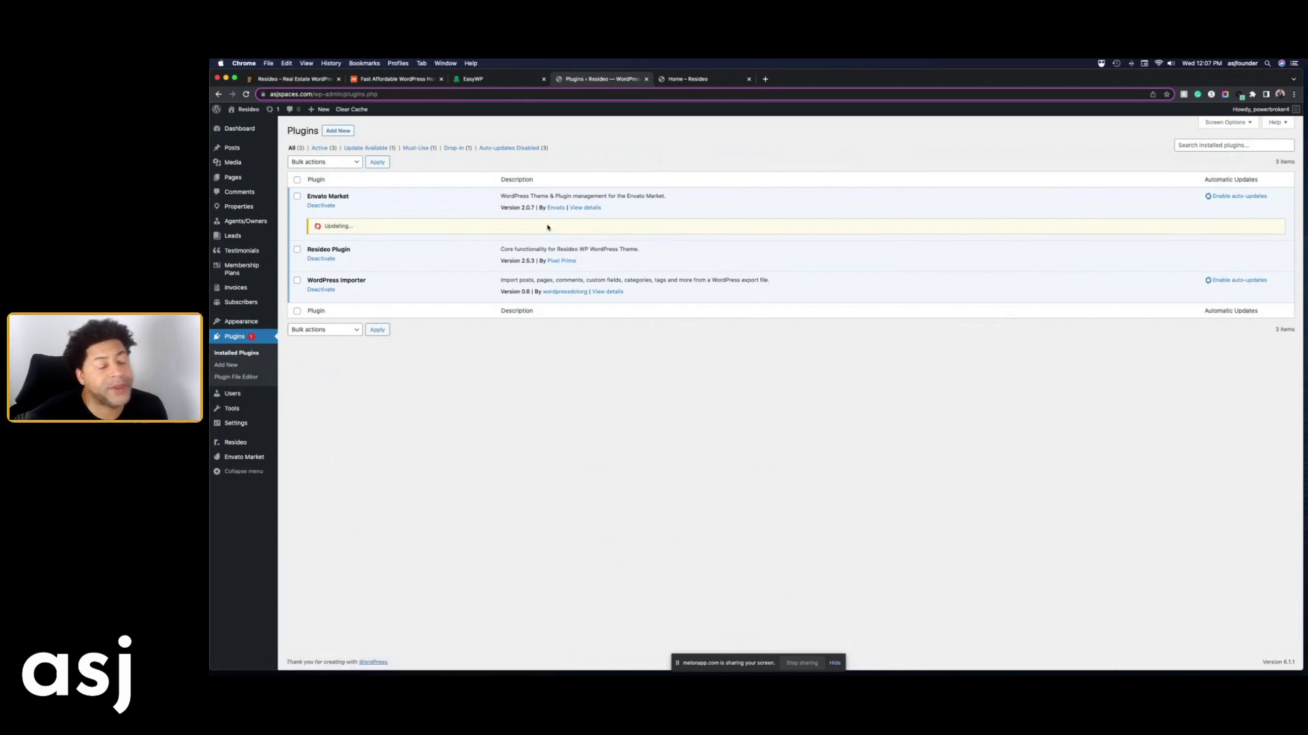
left_click(689, 79)
scroll(328, 257, "down", 10)
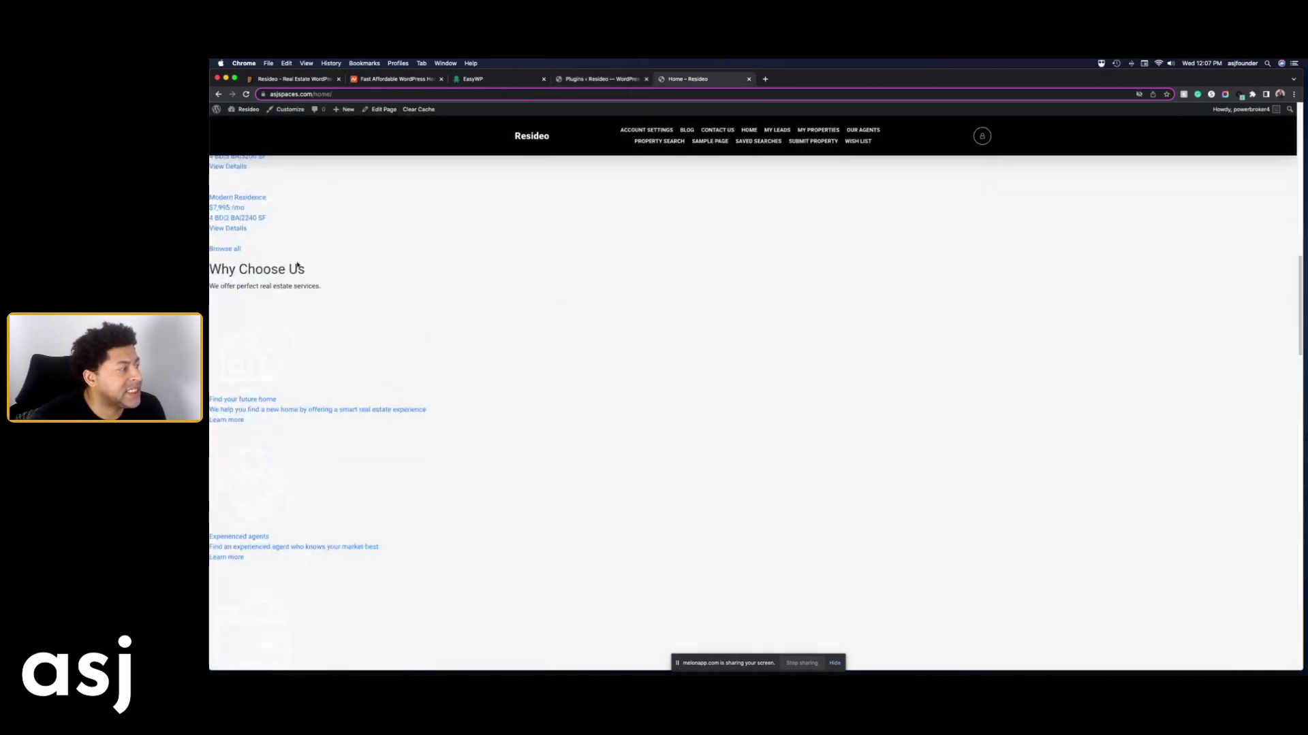
Search the plugin directory for "elementor", then install and activate the Elementor Website Builder plugin
left_click(608, 79)
left_click(338, 130)
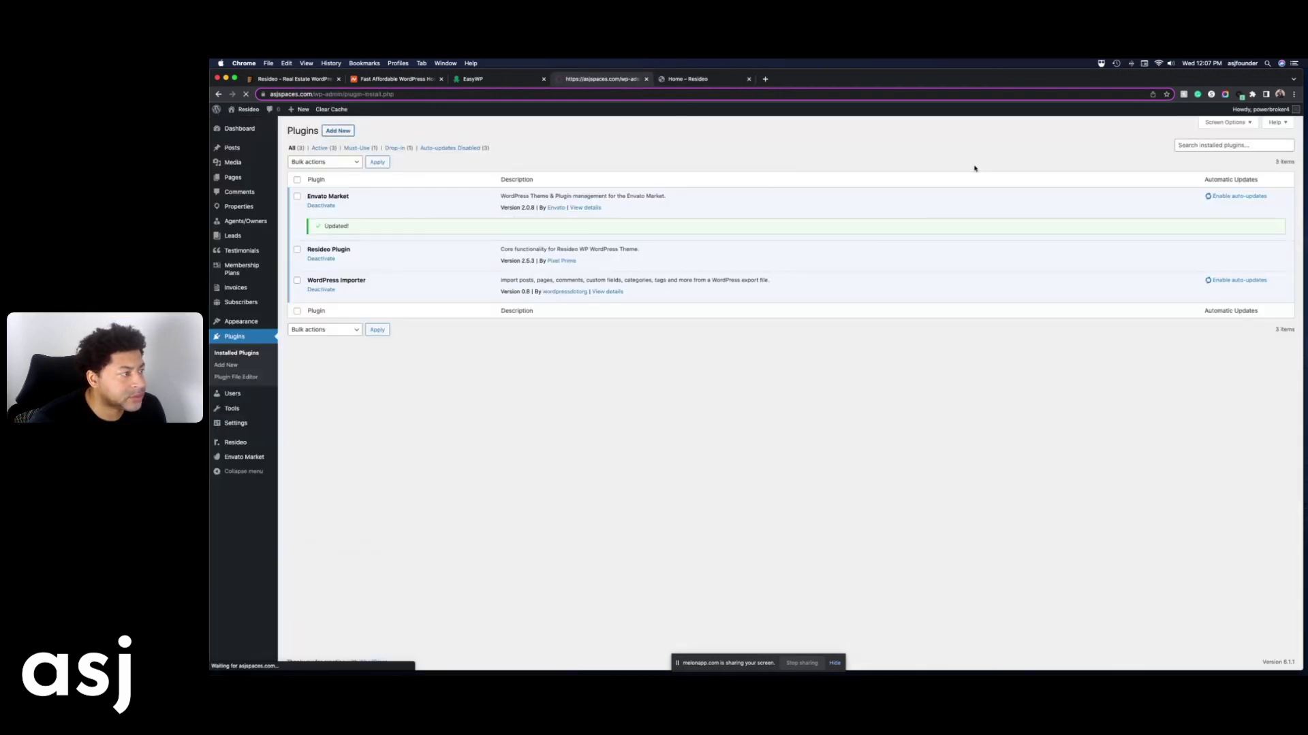
left_click(1191, 155)
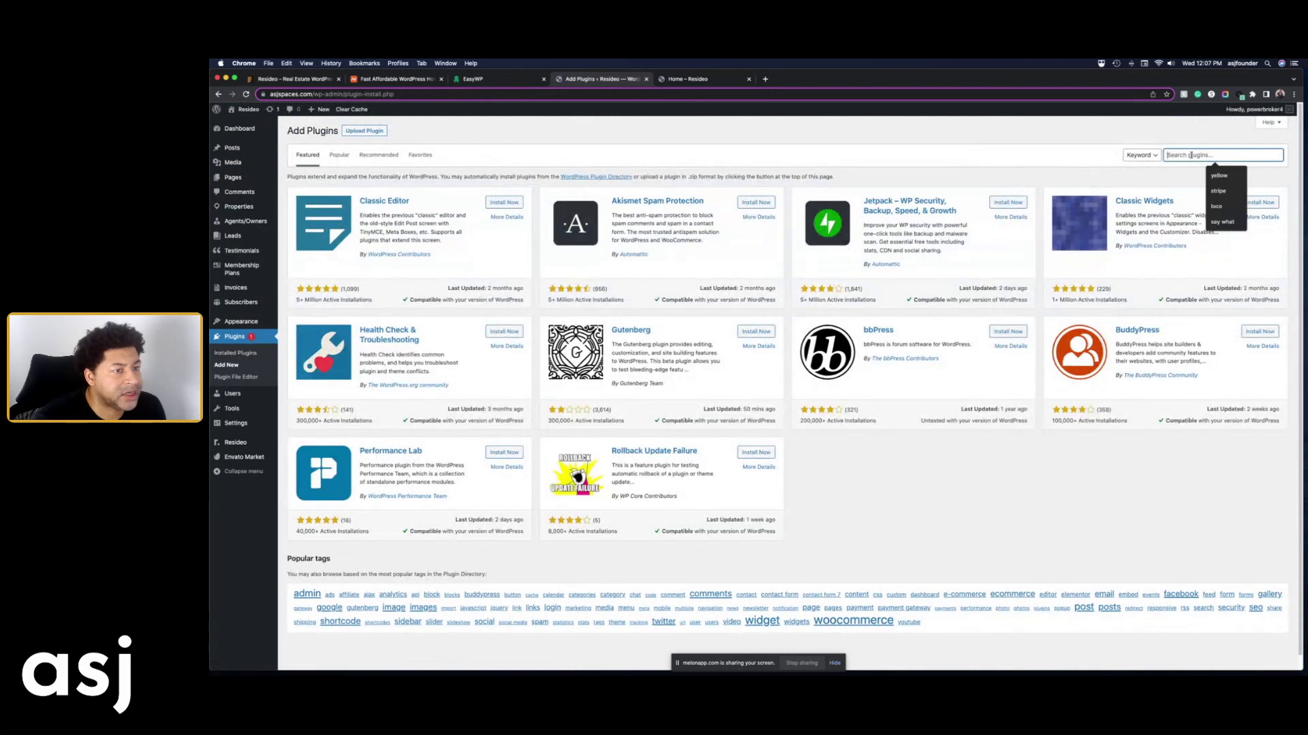
type("elem")
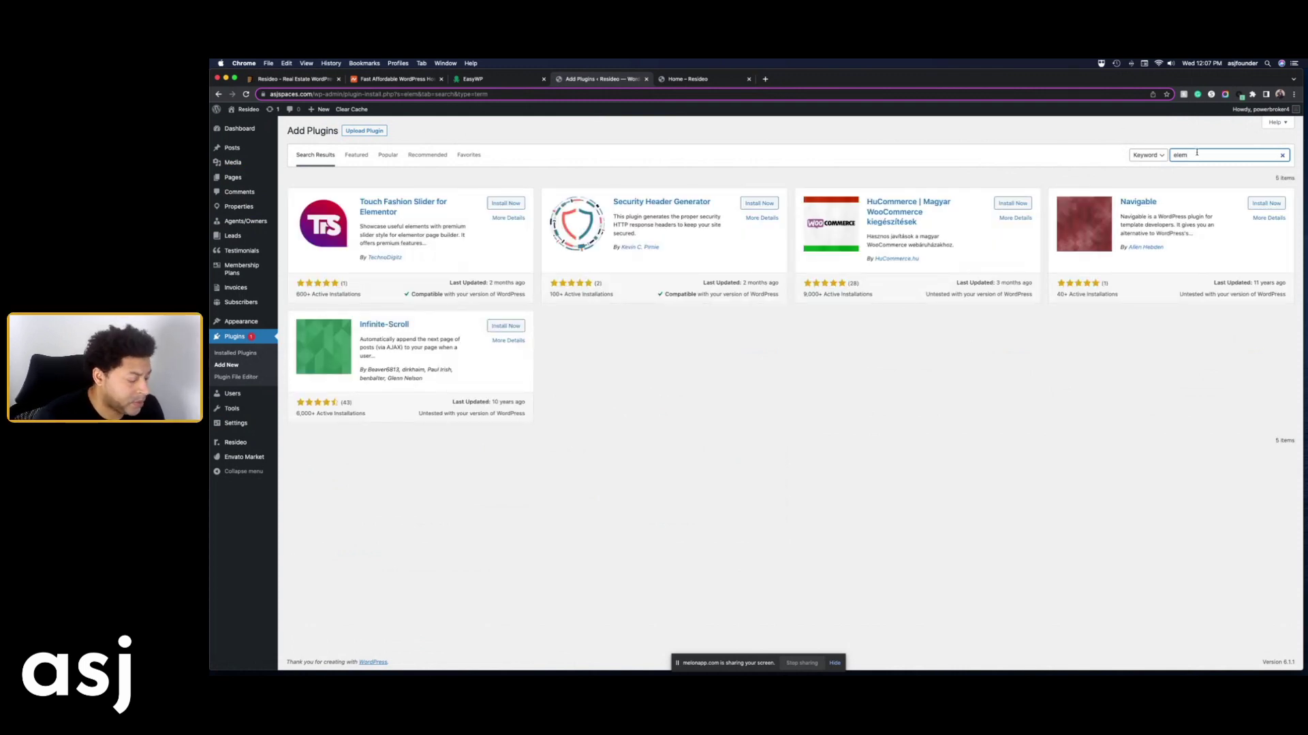
type("tor")
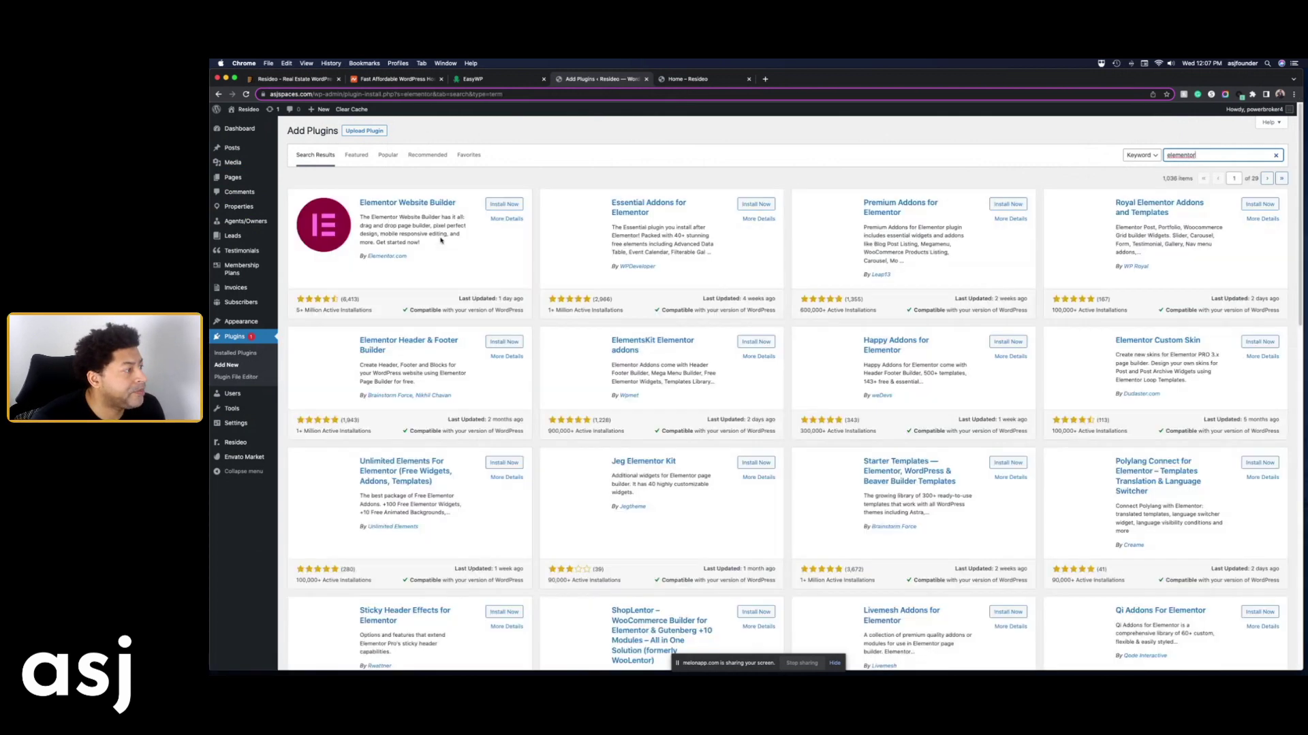
left_click(496, 205)
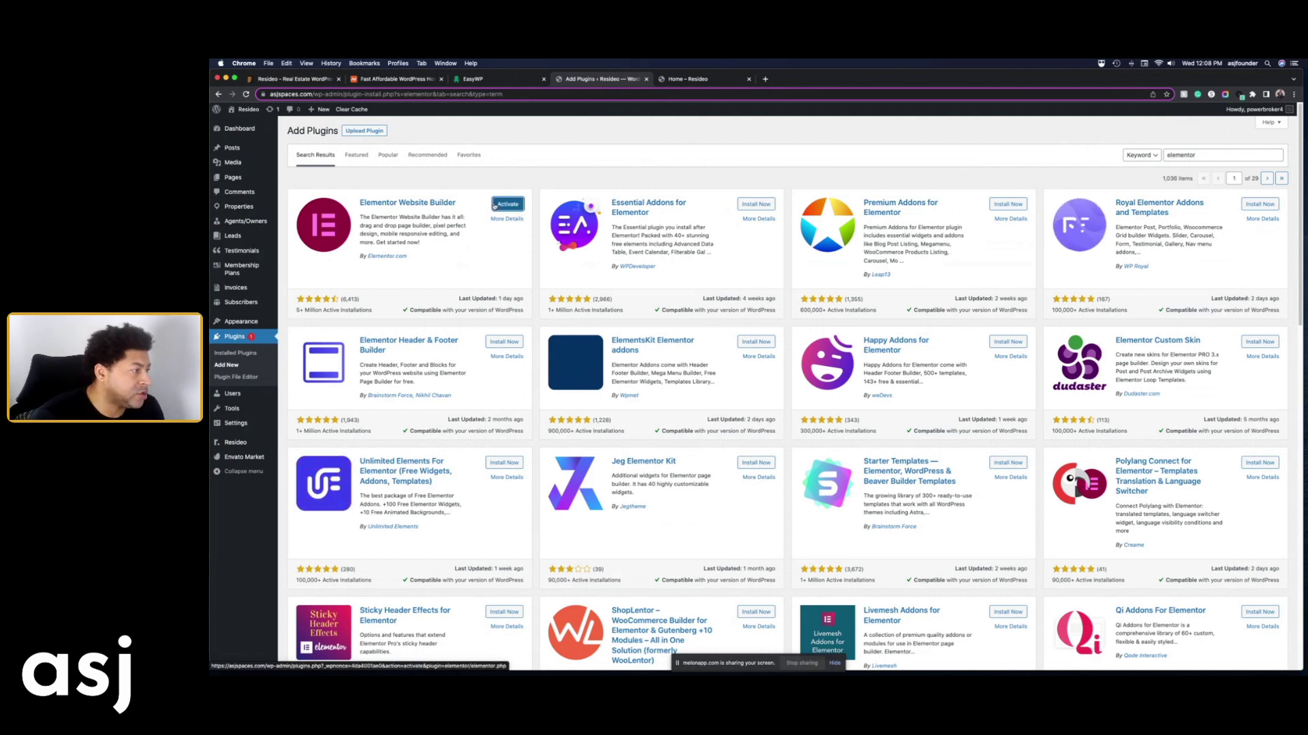
left_click(503, 204)
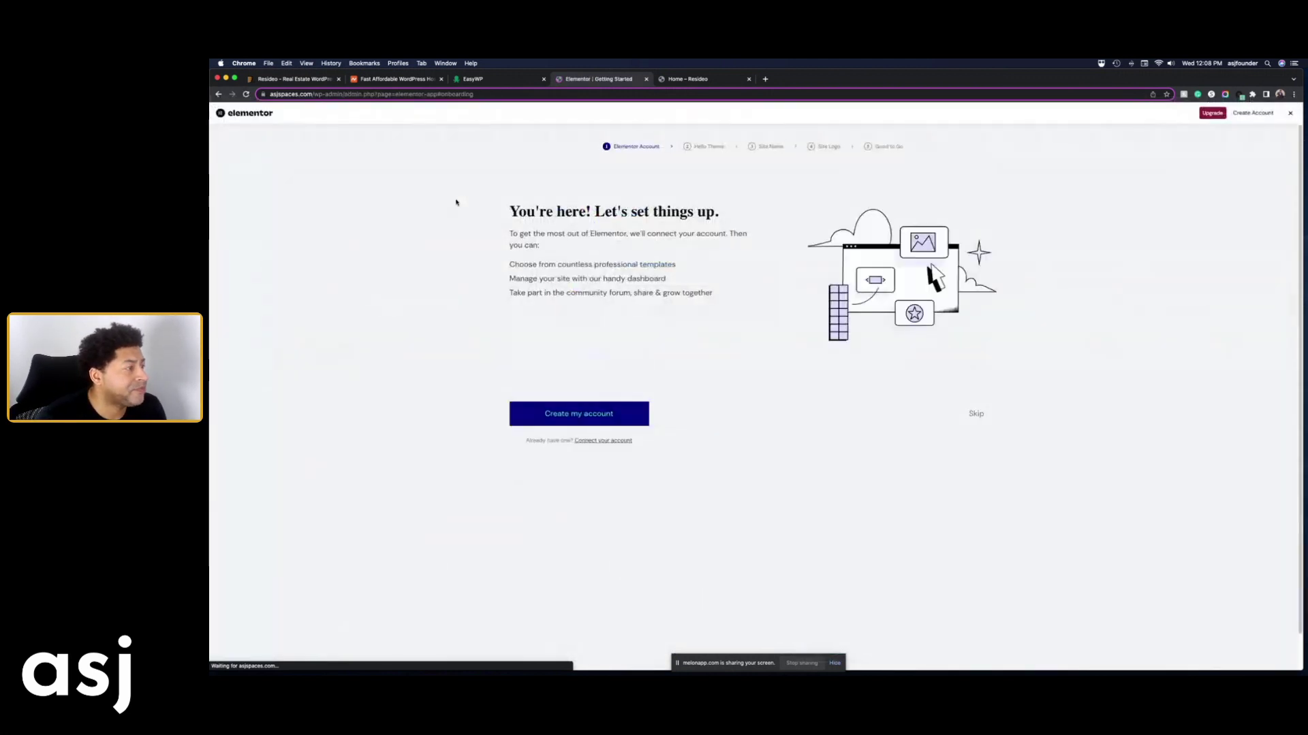
left_click(975, 414)
left_click(974, 415)
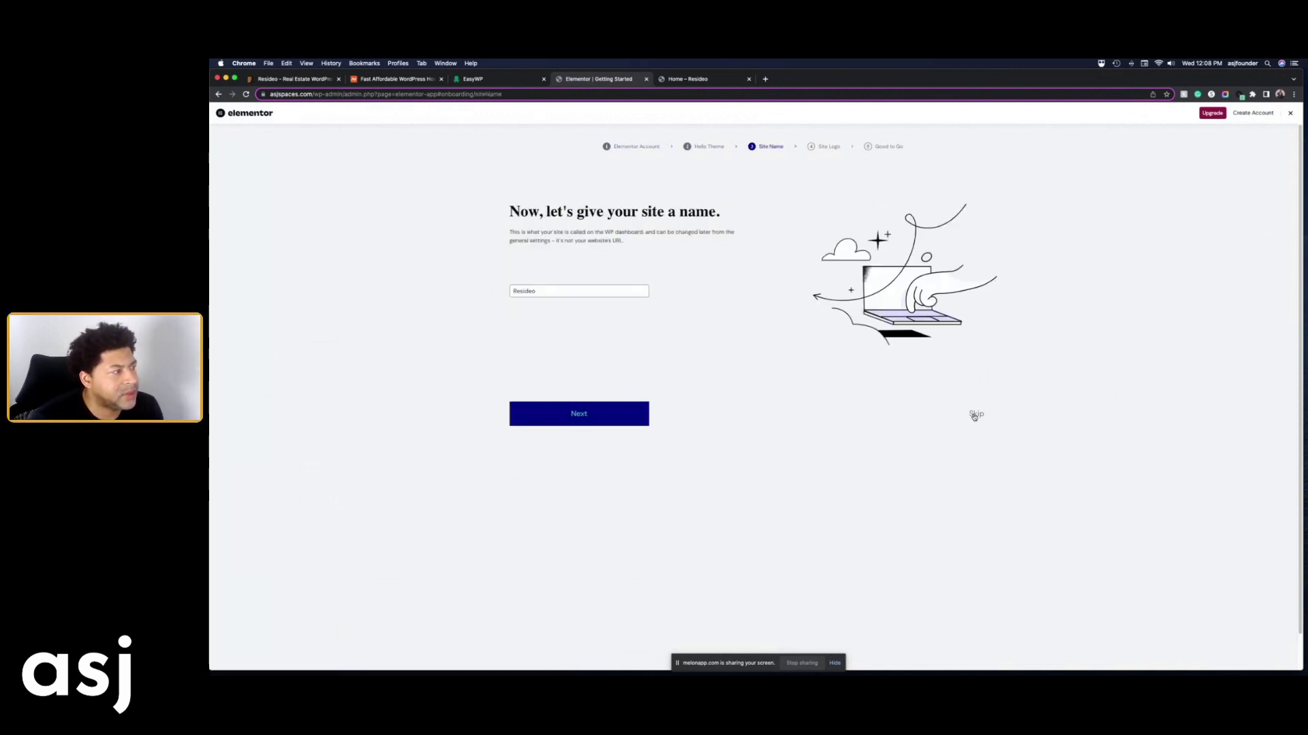
left_click(974, 414)
left_click(980, 438)
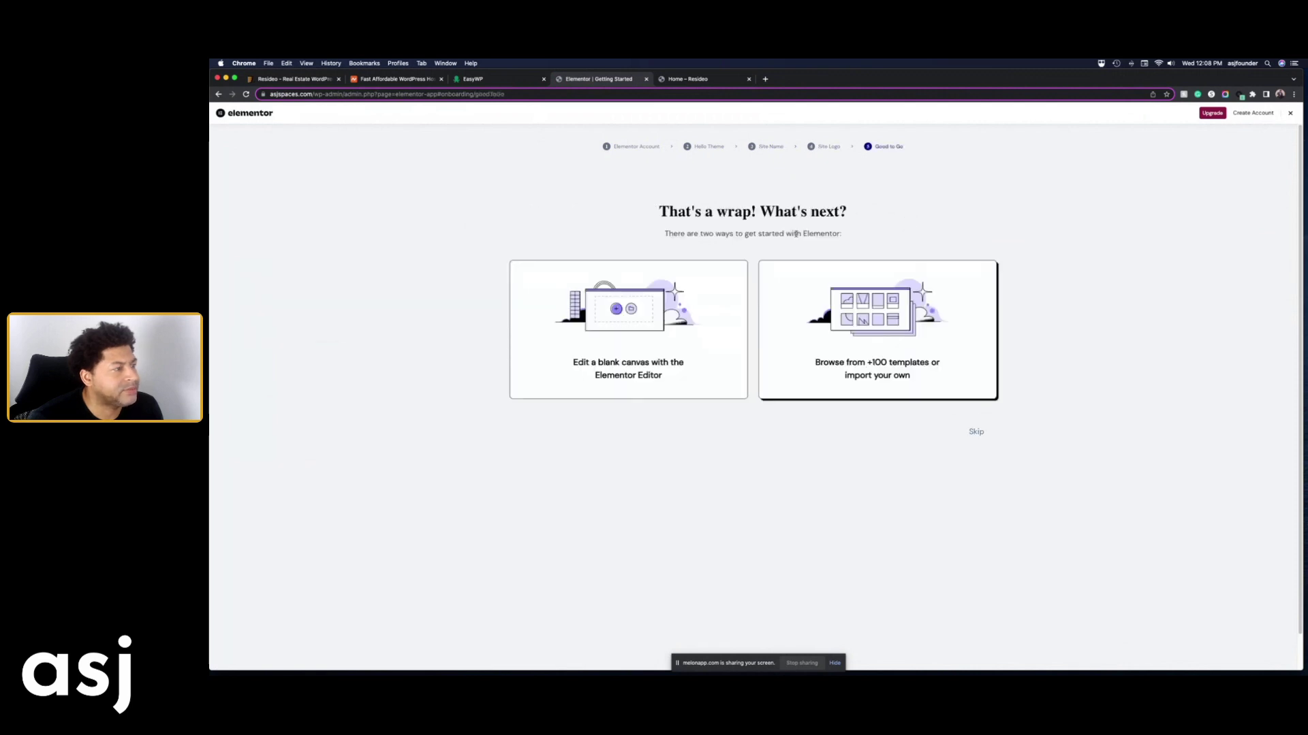
double_click(546, 93)
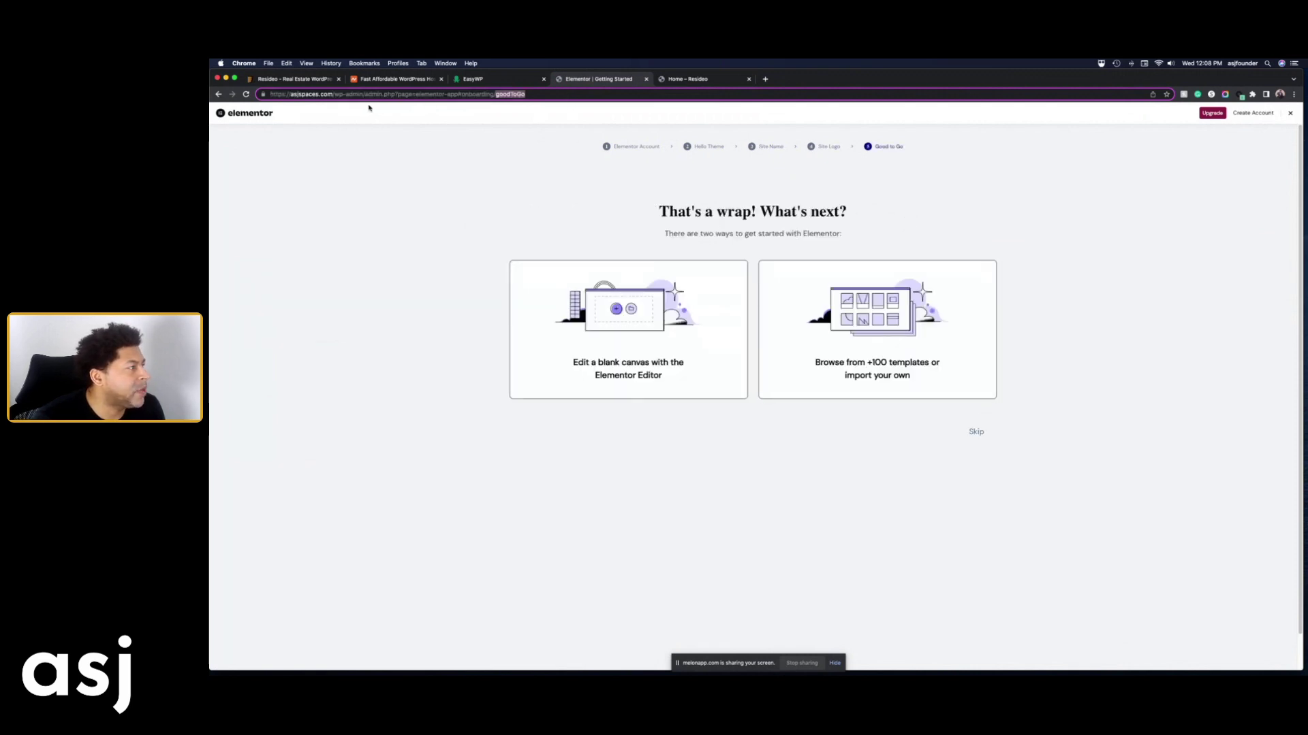
left_click_drag(363, 93, 526, 94)
key("BackSpace")
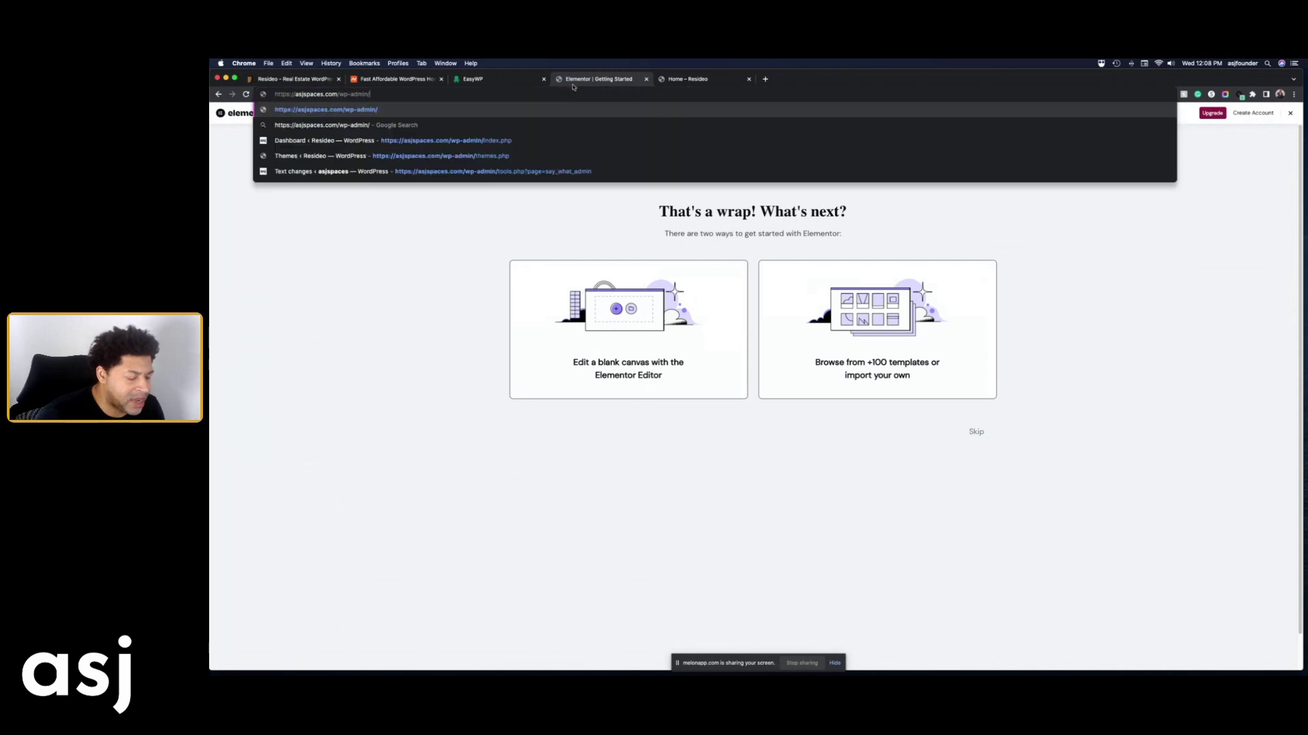
key("Return")
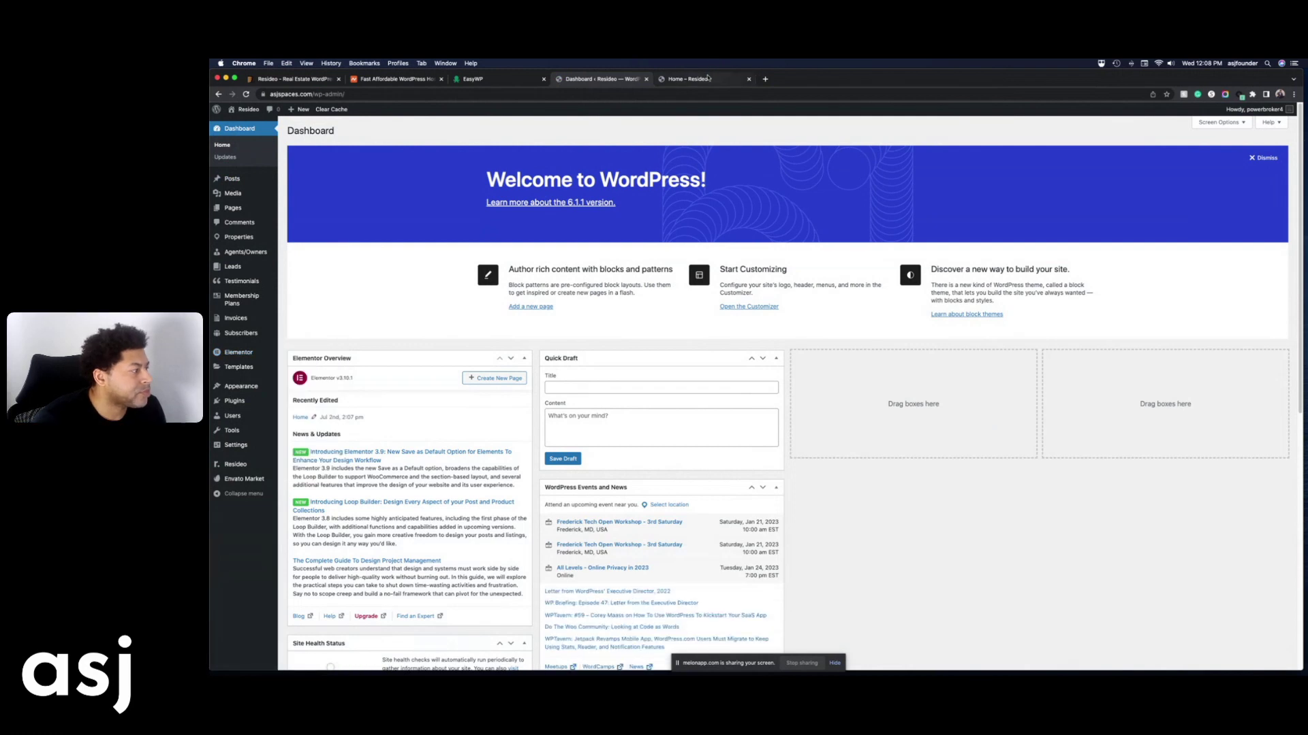
Reload the live Home page and examine its neighborhoods, agents, membership plans and footer sections
left_click(709, 79)
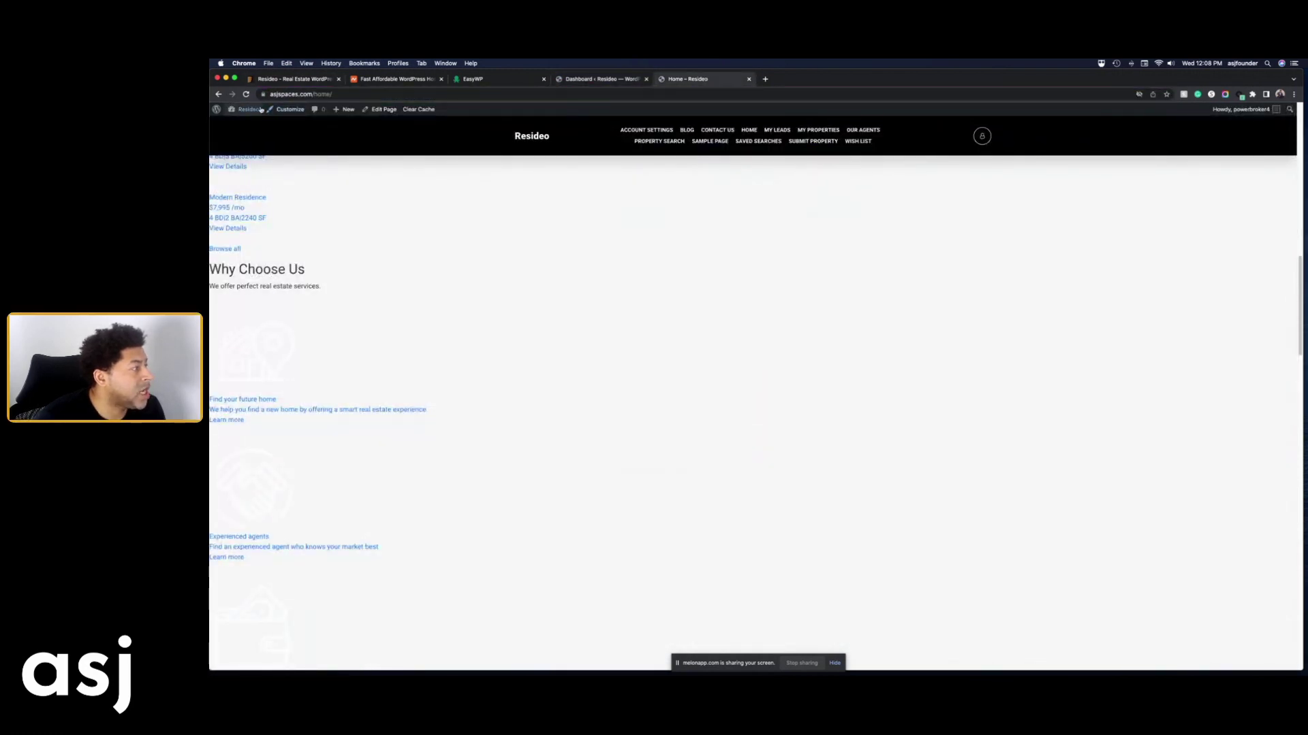
left_click(261, 109)
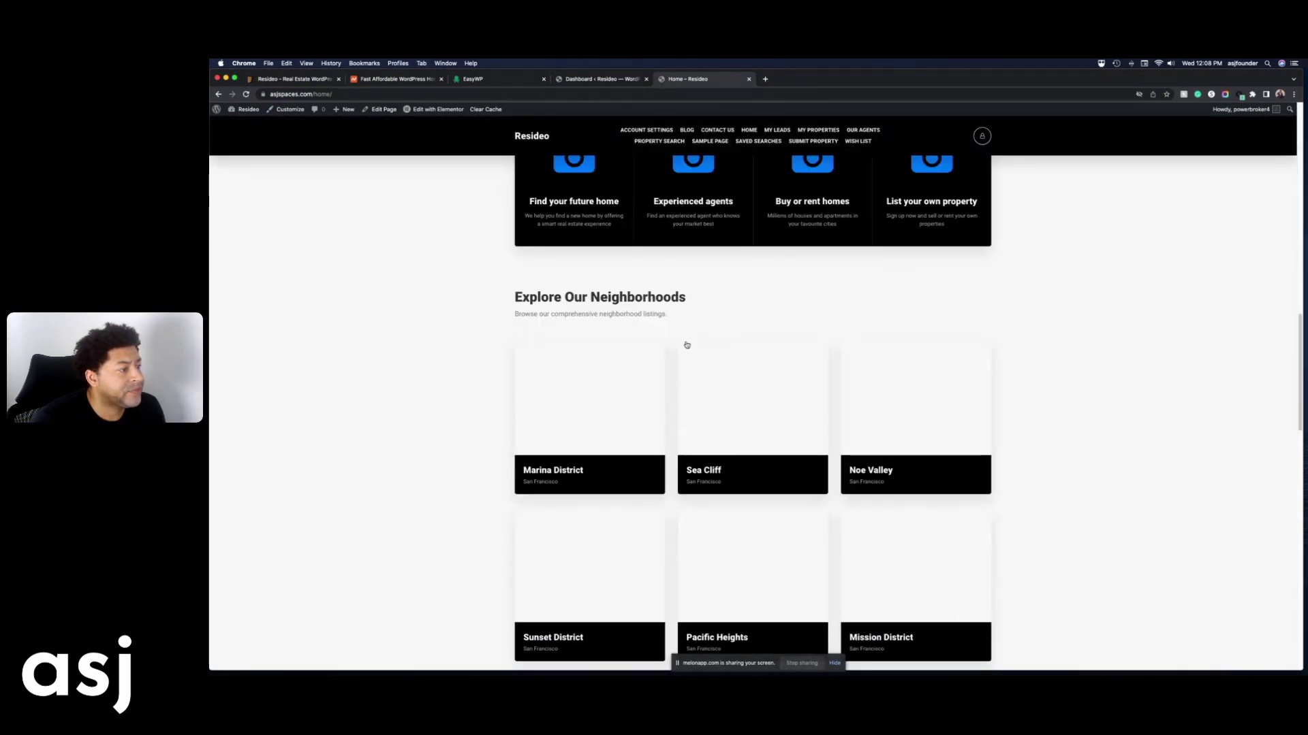
scroll(687, 344, "down", 15)
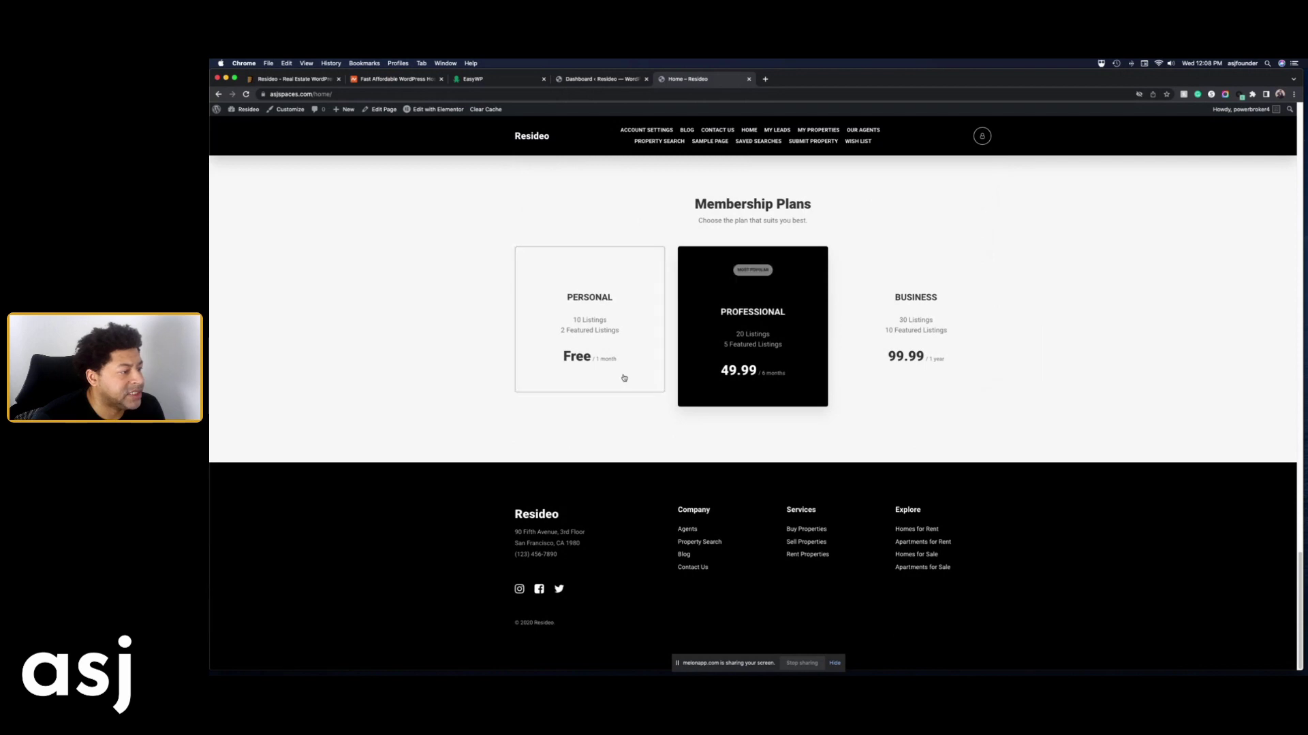
scroll(507, 368, "up", 10)
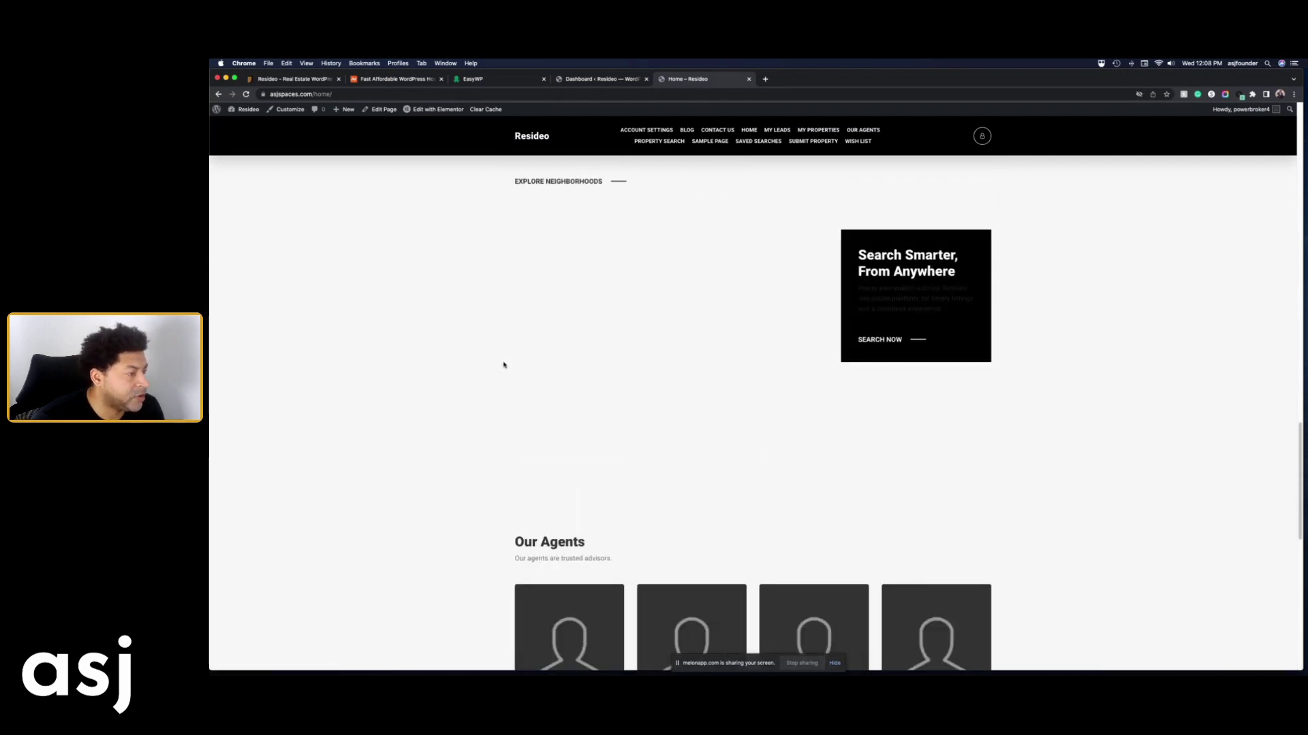
Assign Top Menu to the Top primary menu display location, save the menu and reload the live site
scroll(504, 365, "up", 12)
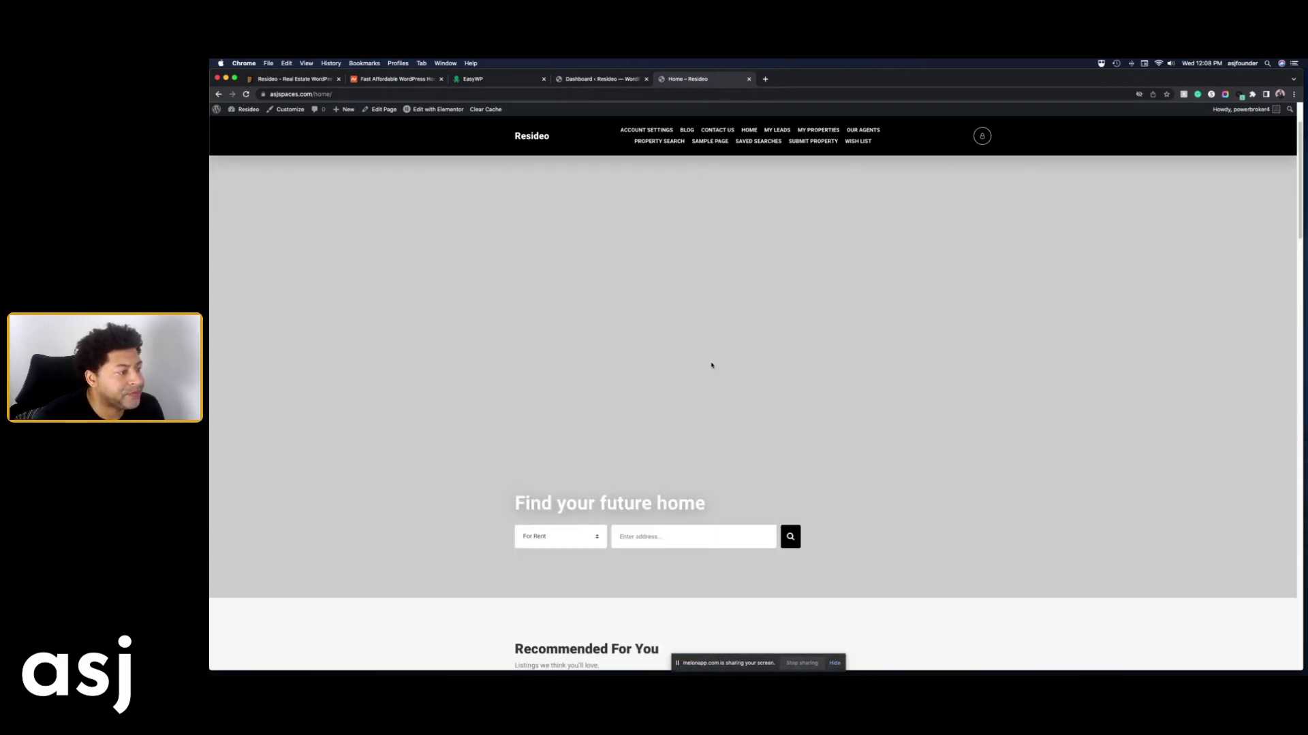
scroll(712, 366, "up", 2)
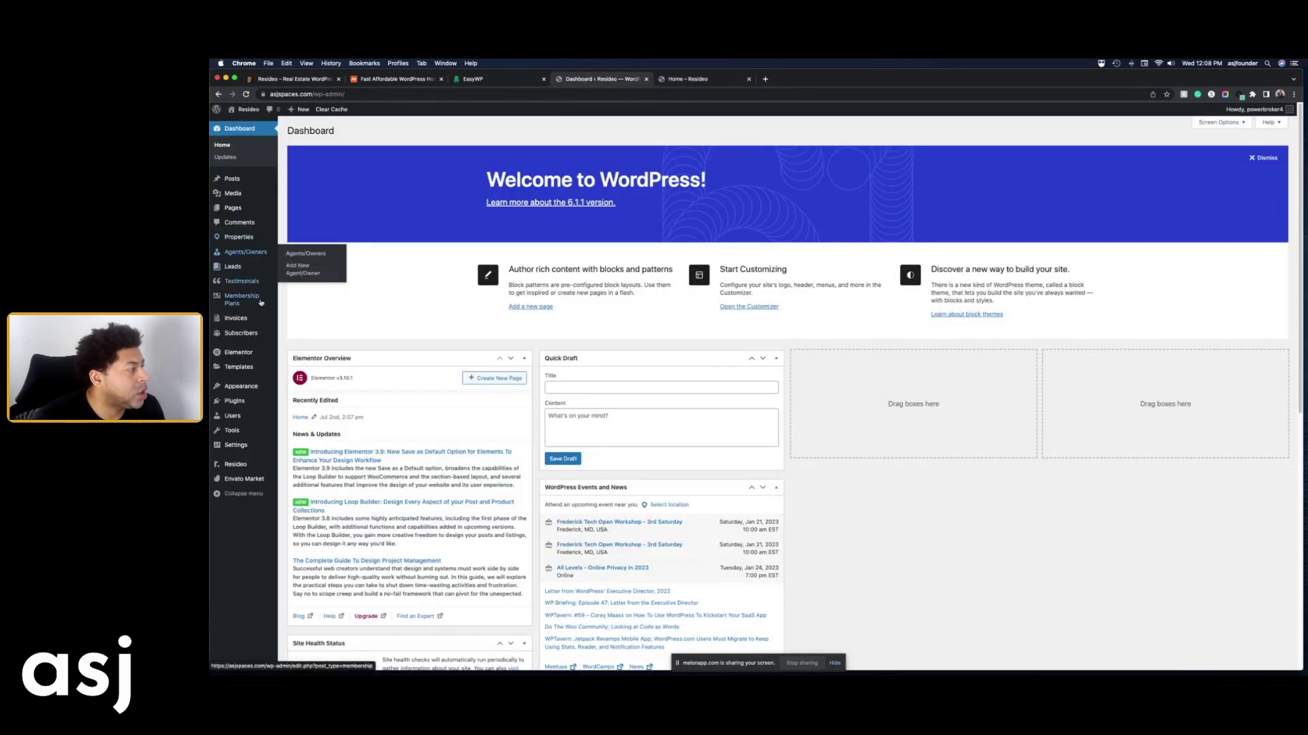
mouse_move(263, 387)
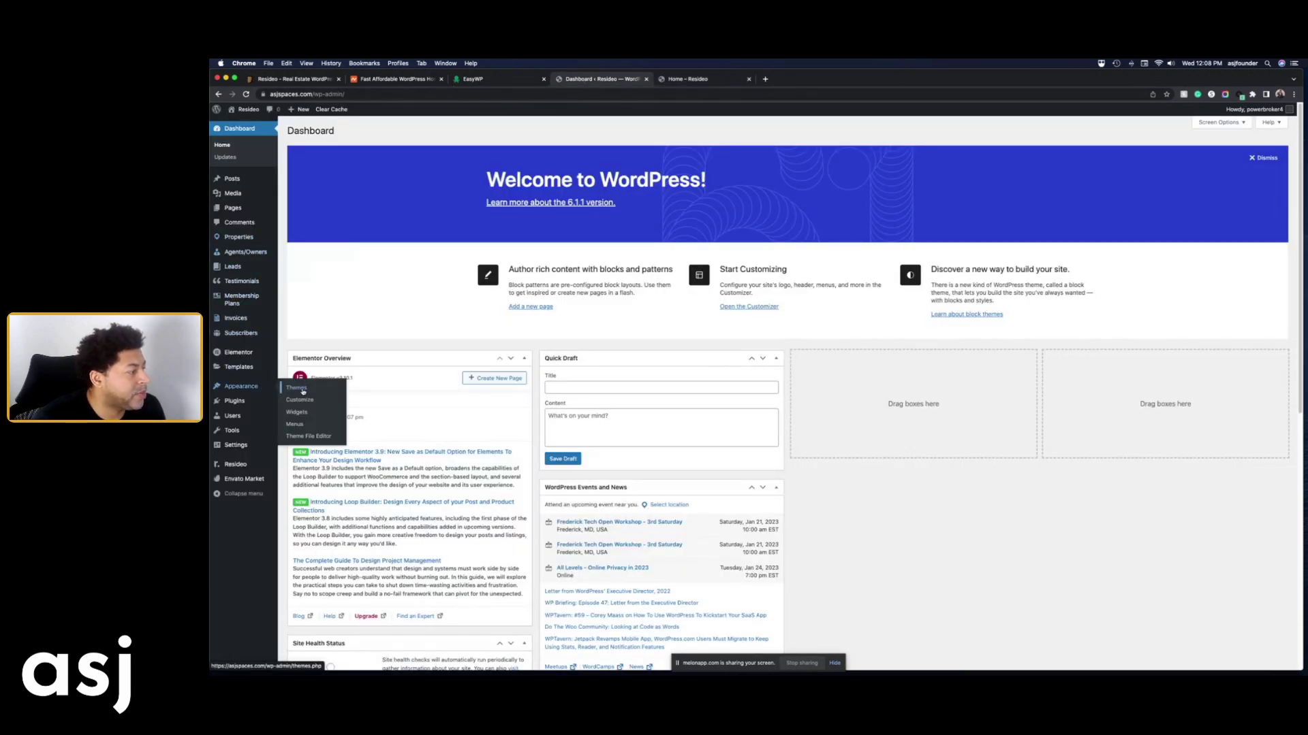
left_click(298, 424)
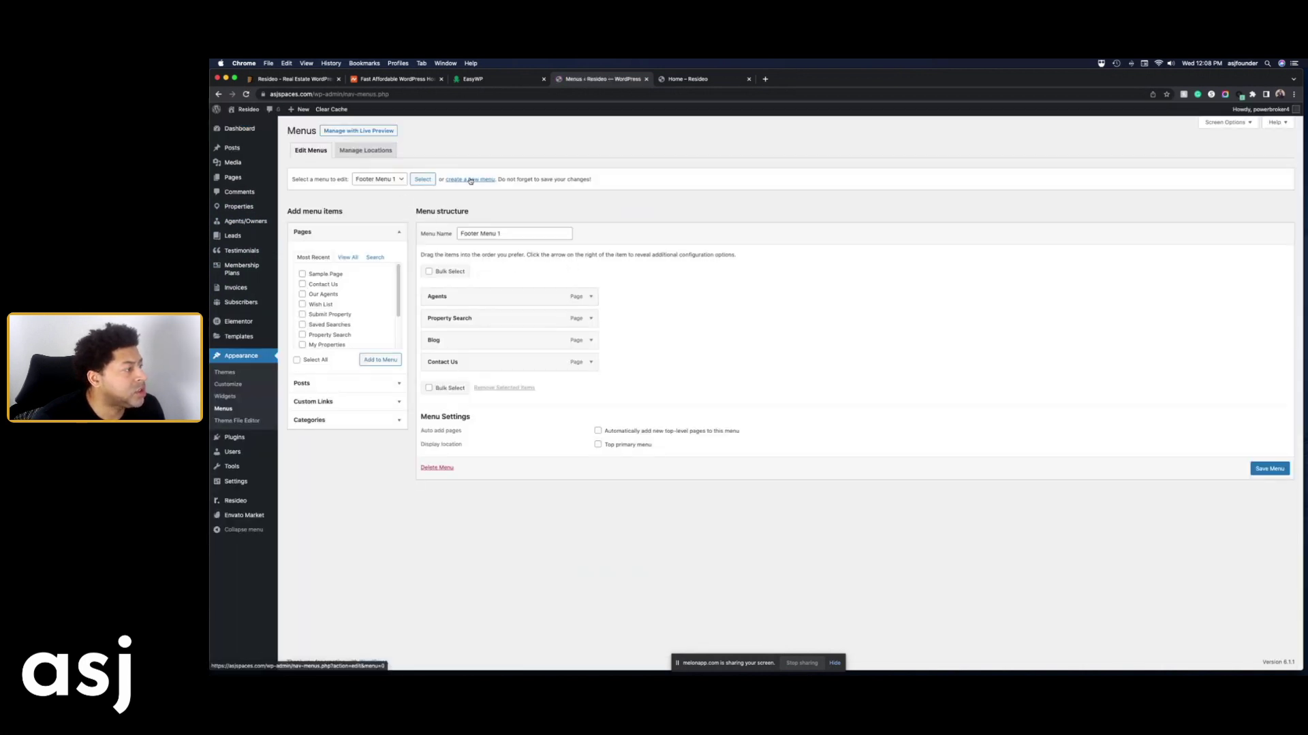
left_click(386, 180)
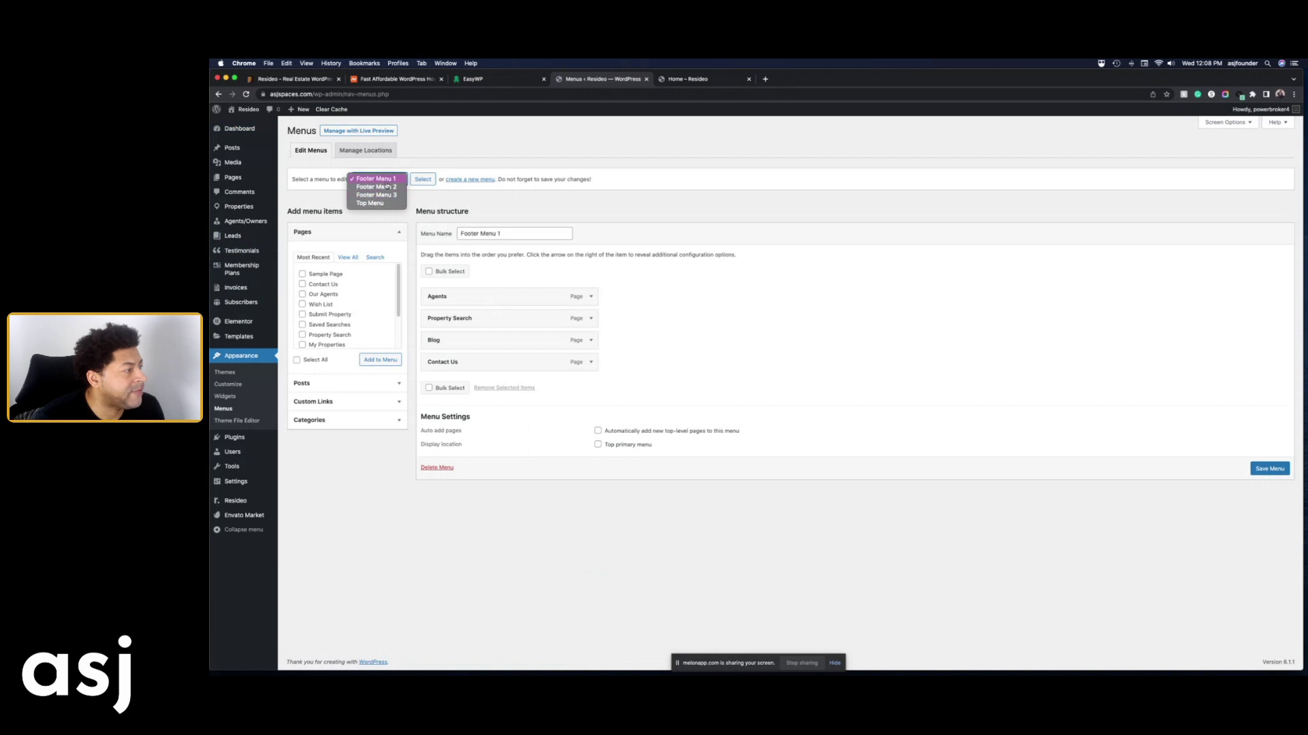
left_click(383, 203)
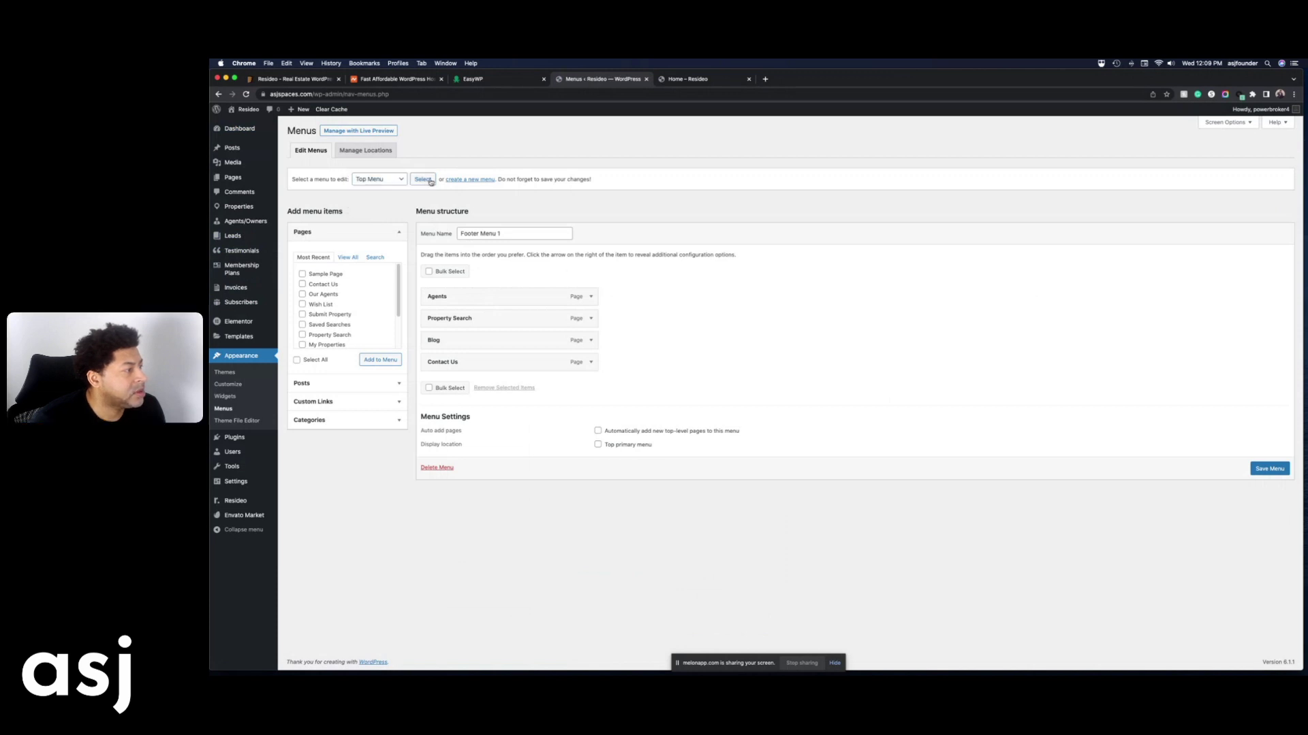
left_click(422, 179)
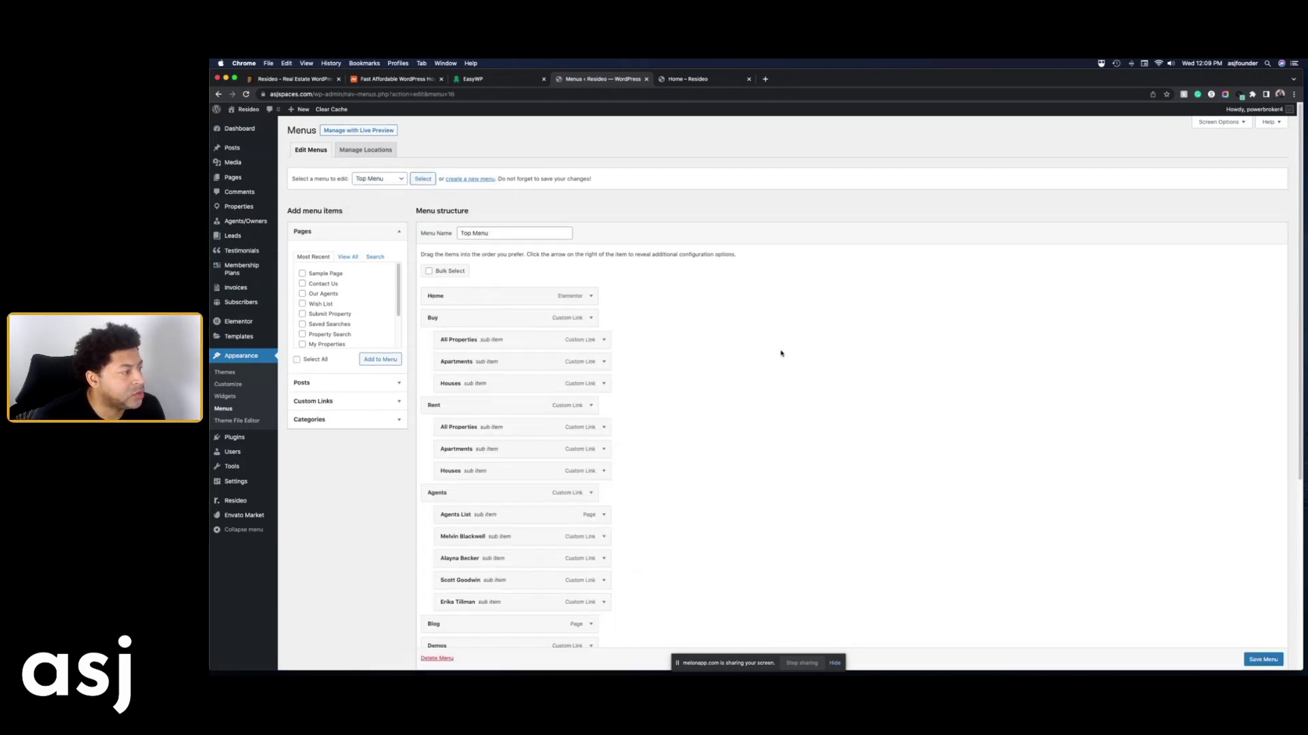
scroll(779, 350, "down", 5)
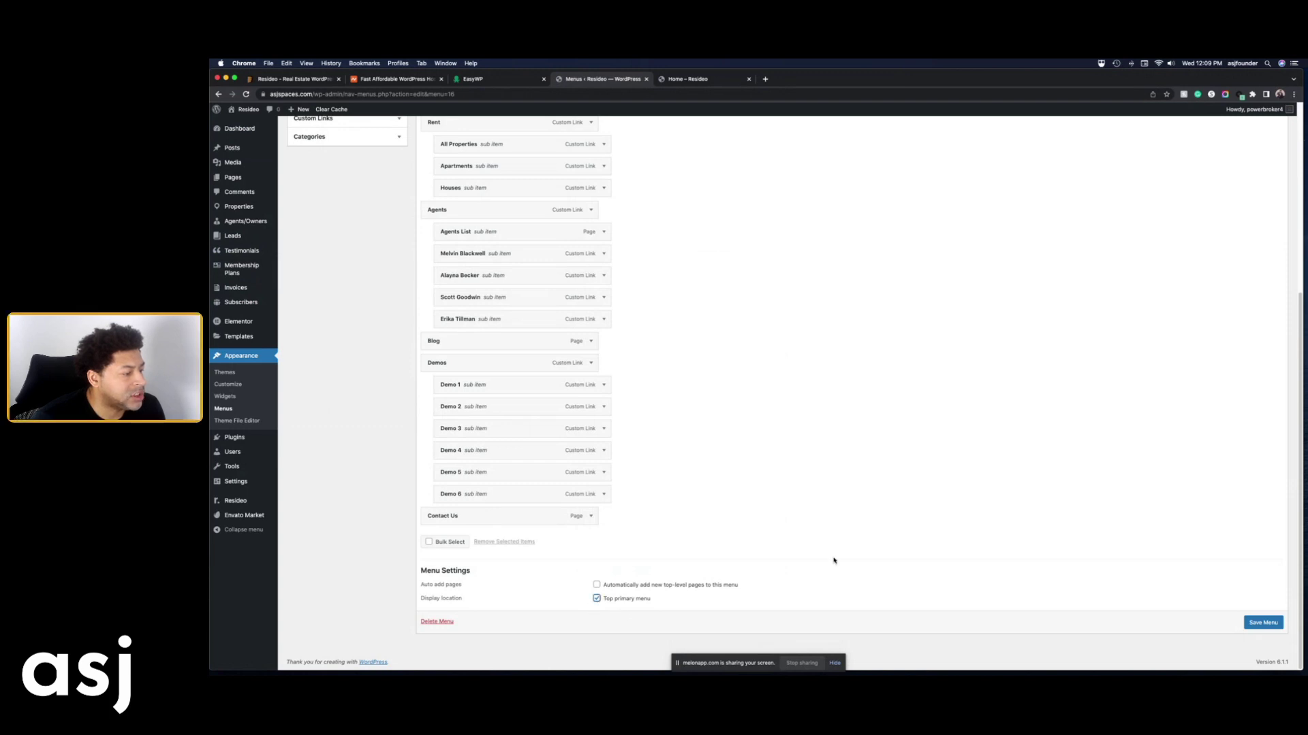
left_click(1262, 623)
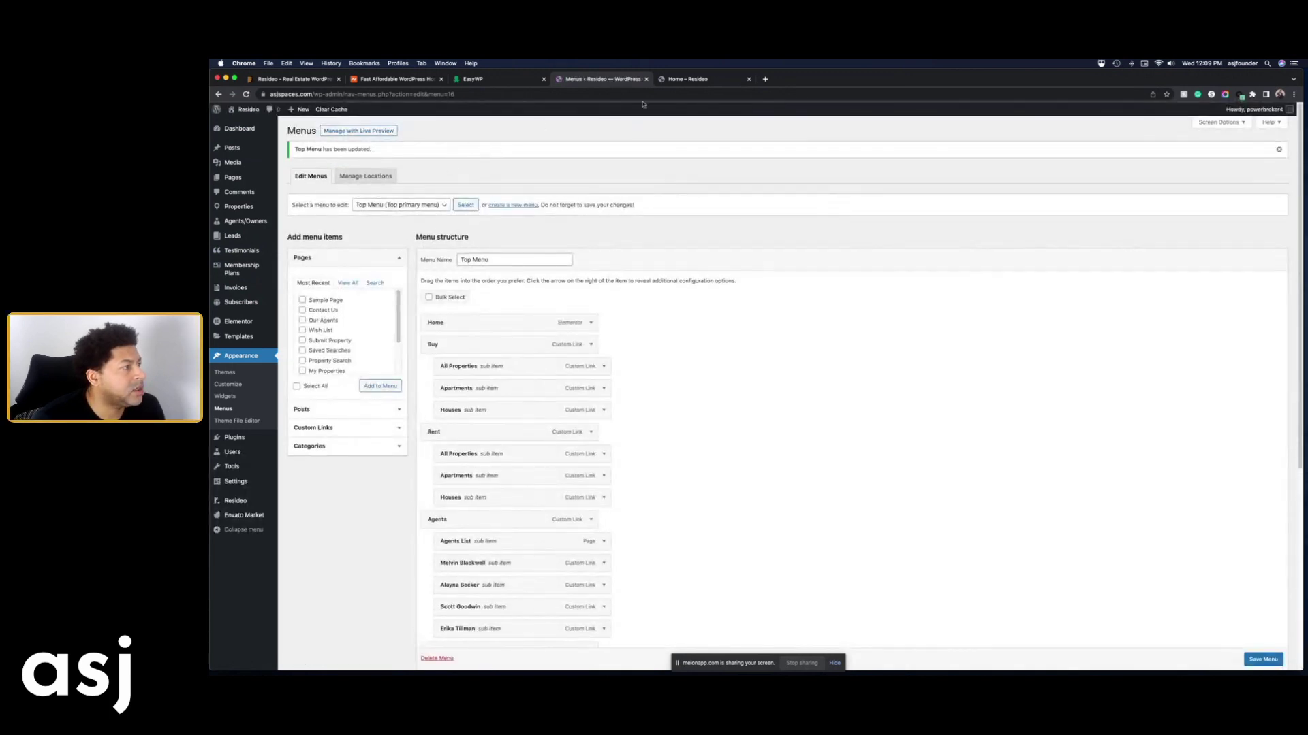
left_click(687, 79)
key("super+r")
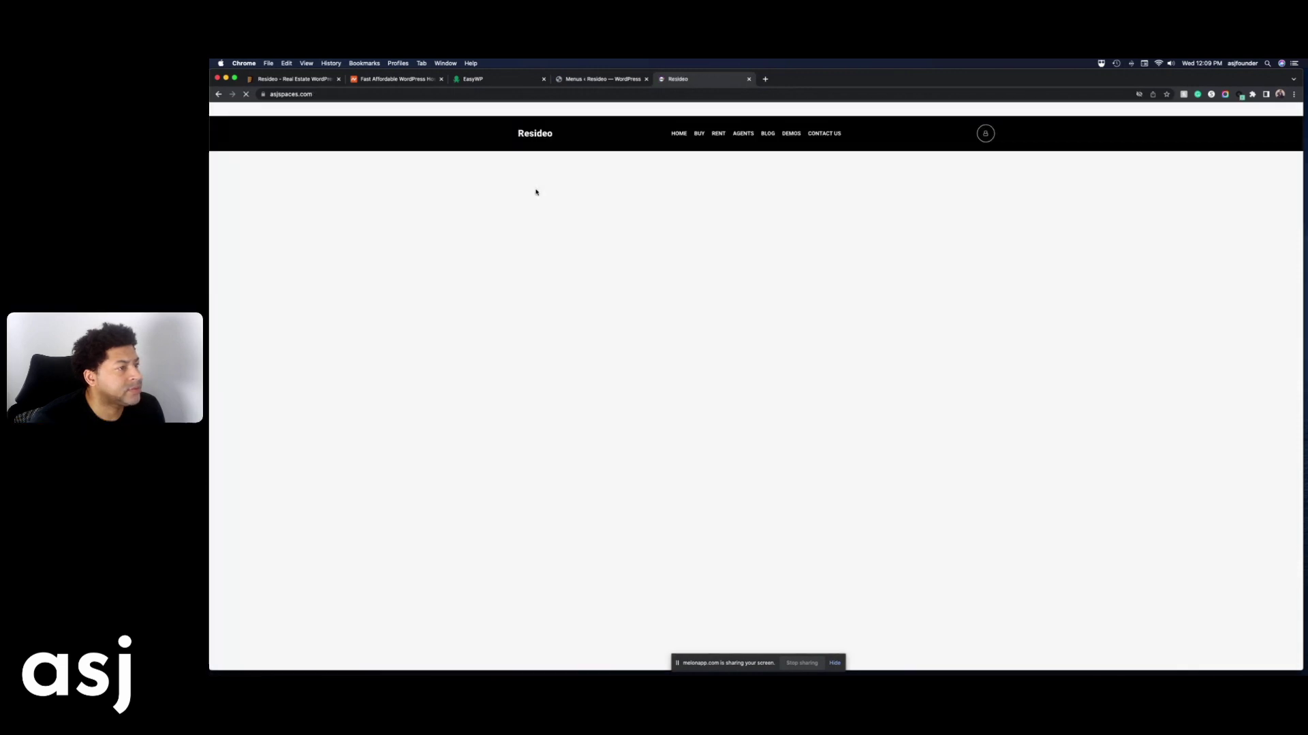
Set the WordPress reading settings to a static homepage, with Home as the homepage and Blog as the posts page, and save
left_click(598, 79)
mouse_move(255, 482)
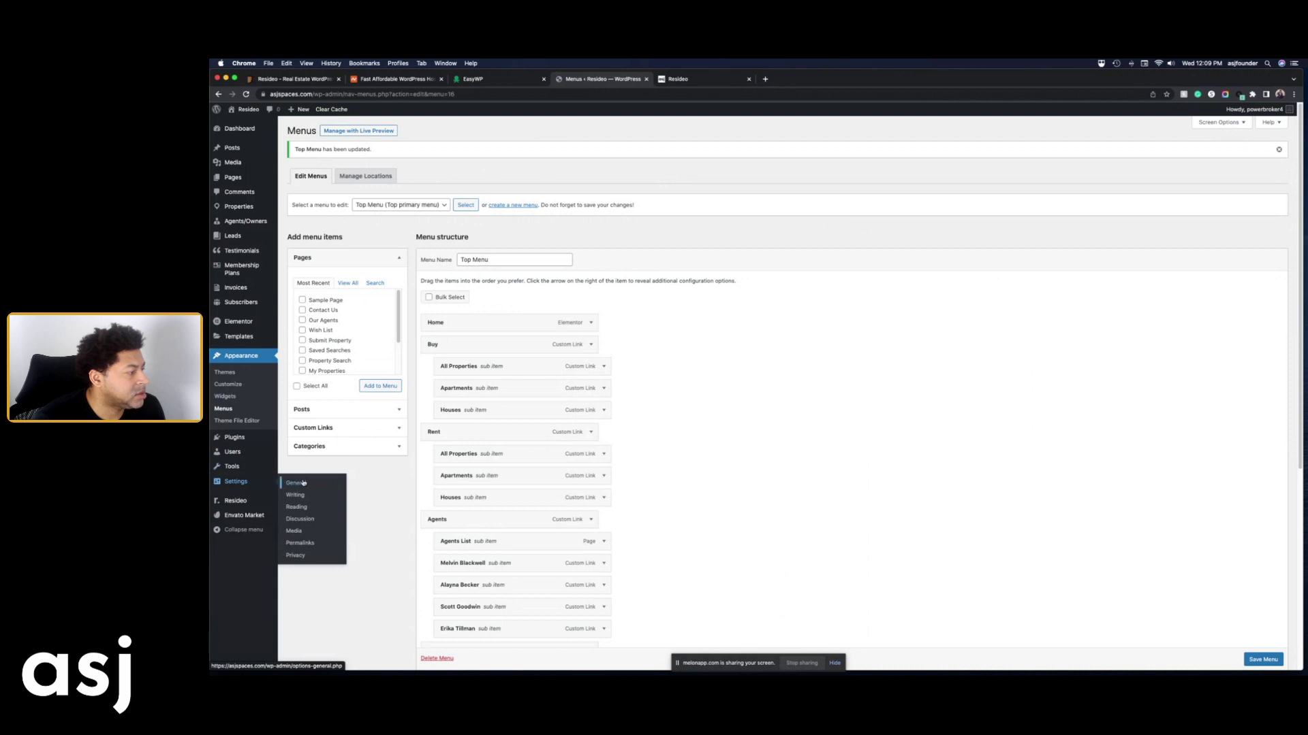
left_click(296, 507)
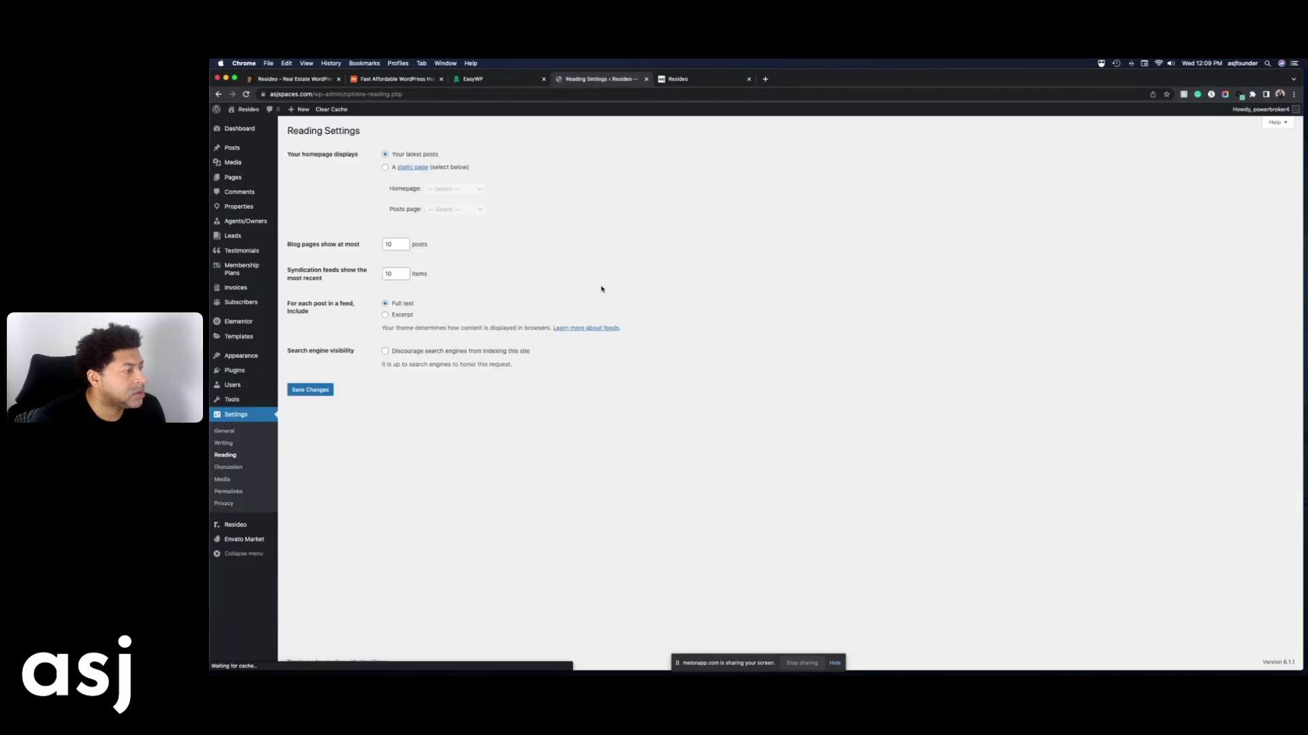
left_click(382, 168)
left_click(442, 189)
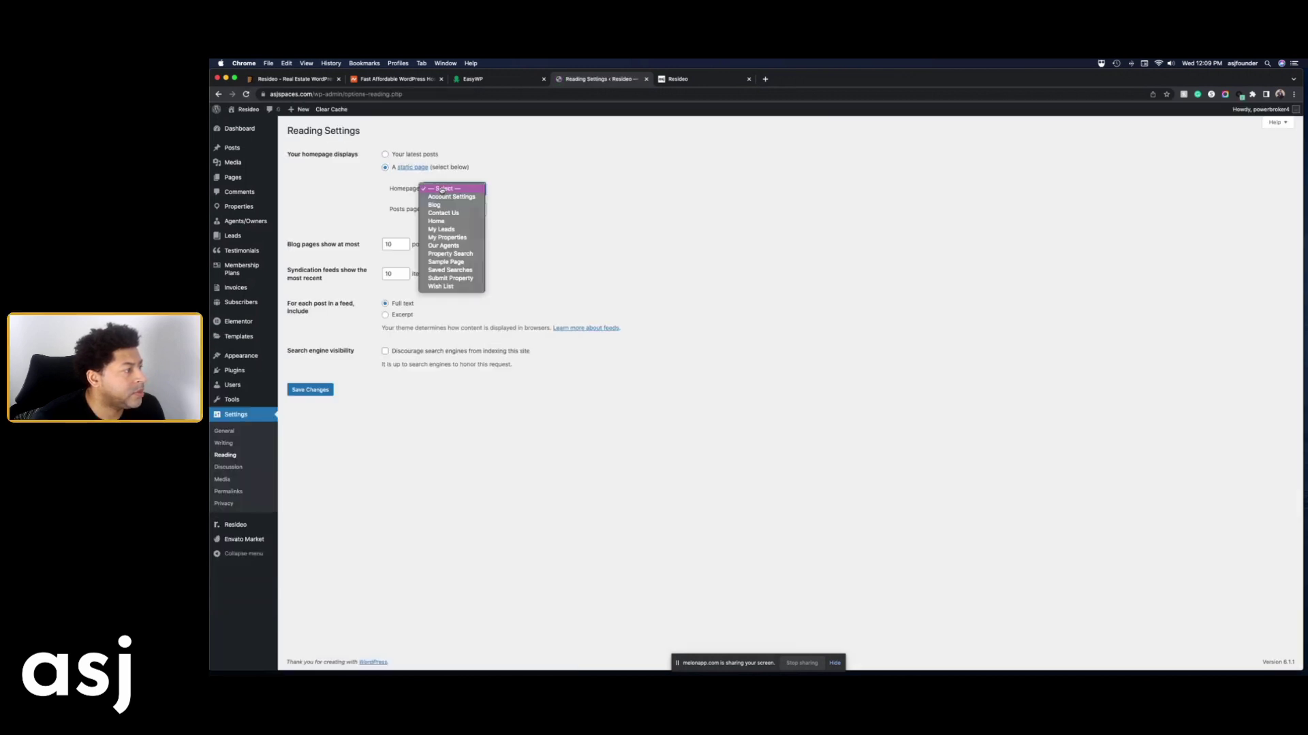
left_click(449, 222)
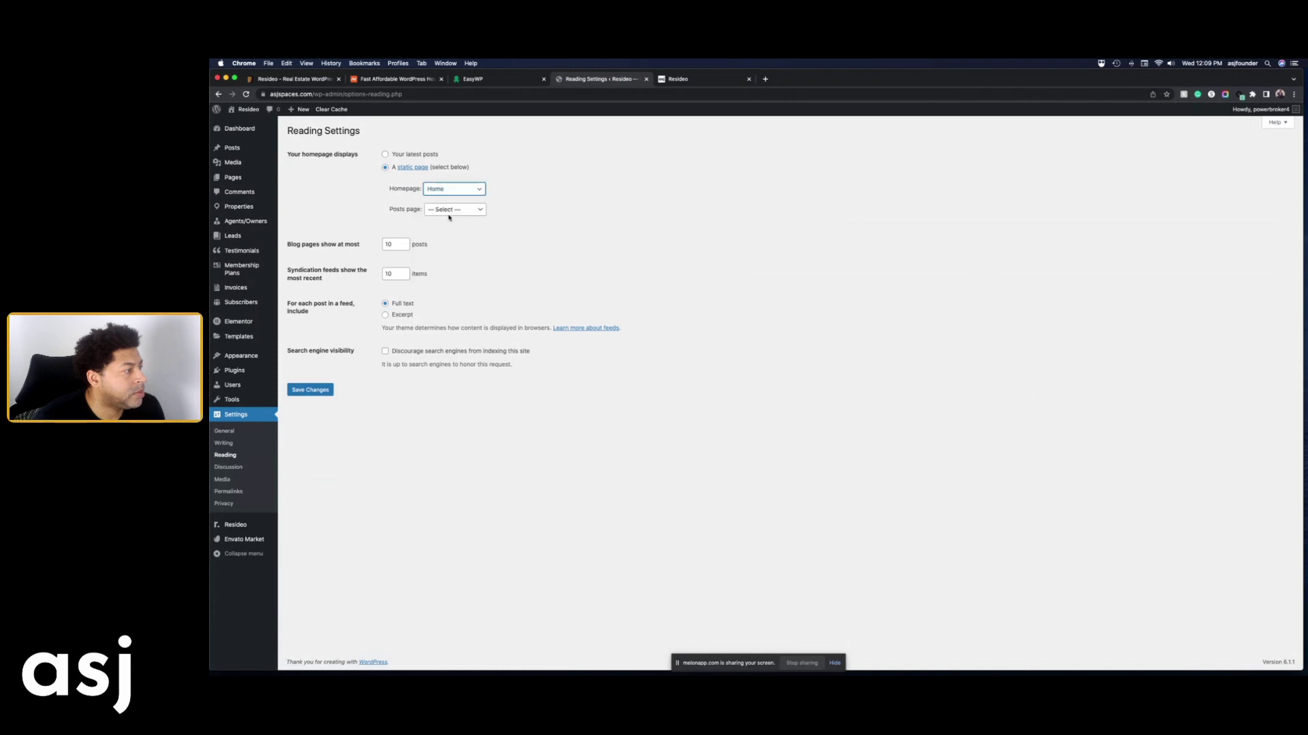
left_click(450, 211)
left_click(447, 226)
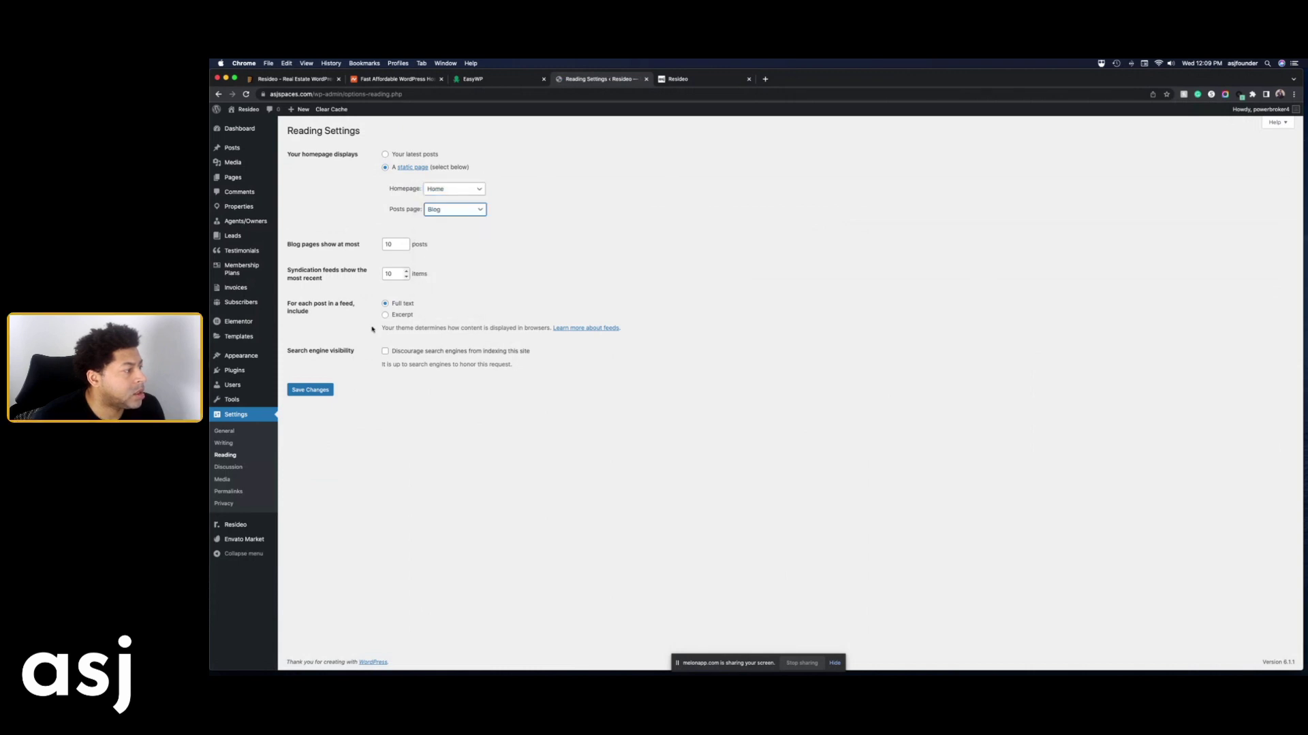
left_click(310, 390)
Load the live site's homepage and examine its listings, services and agents sections
left_click(696, 80)
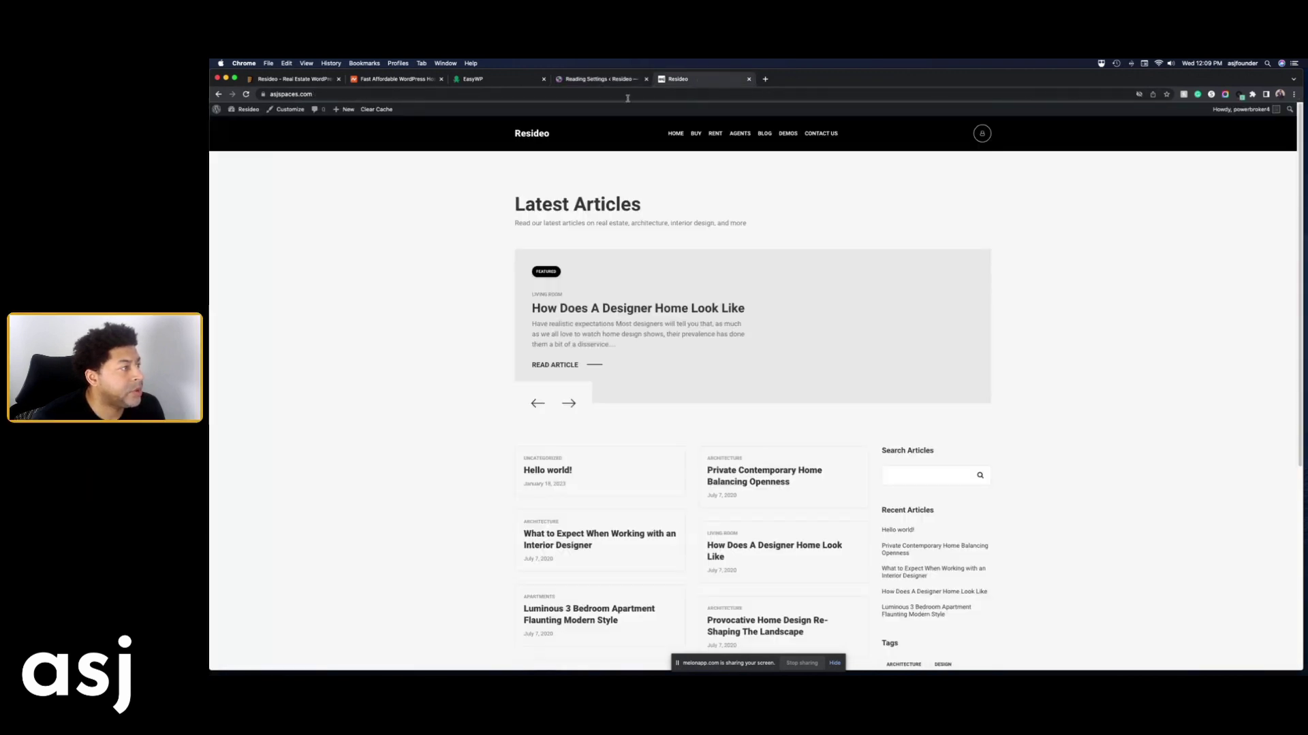
left_click(527, 132)
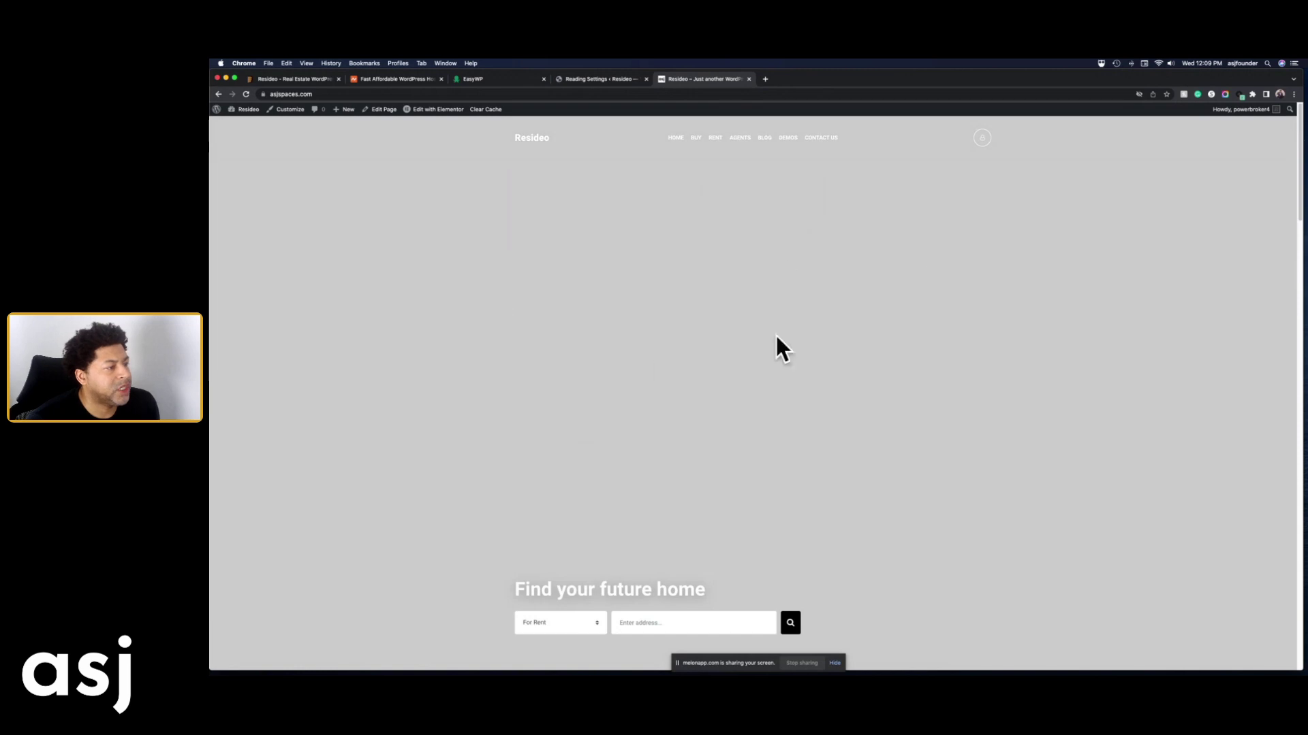
scroll(505, 380, "down", 5)
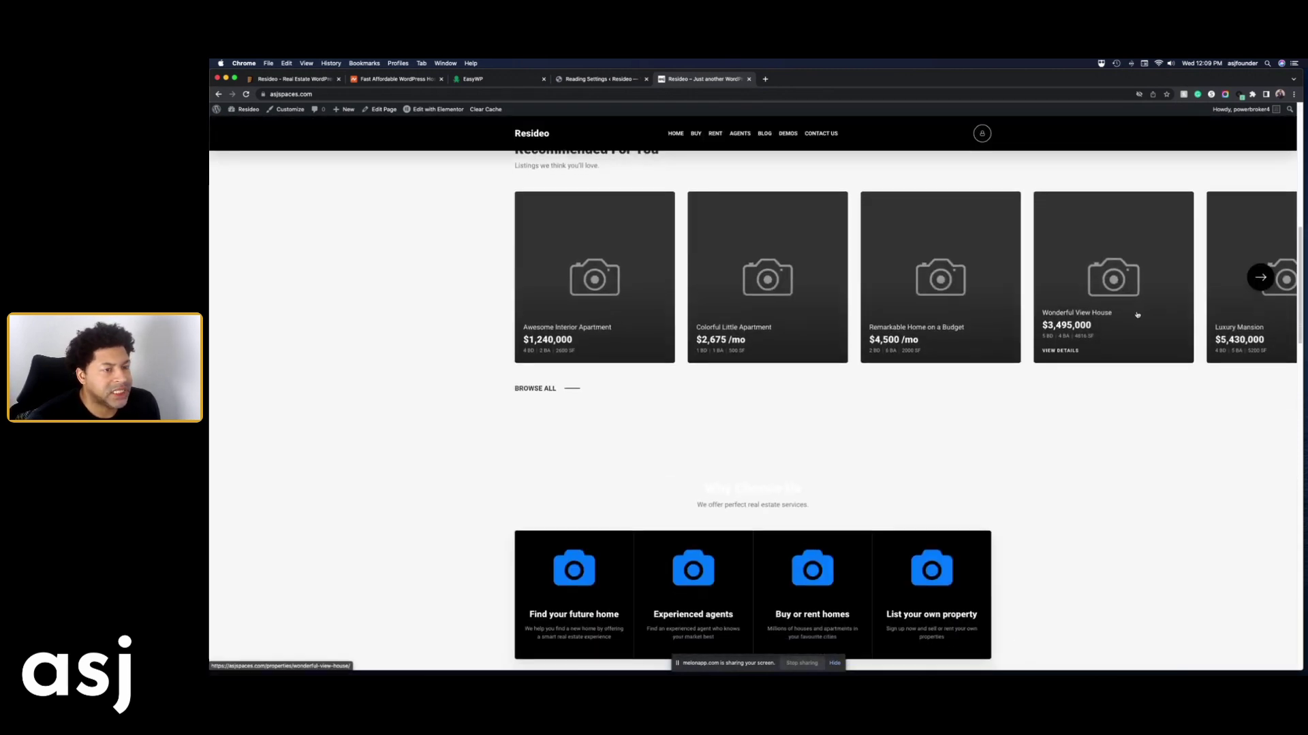
scroll(500, 379, "down", 3)
scroll(500, 380, "down", 20)
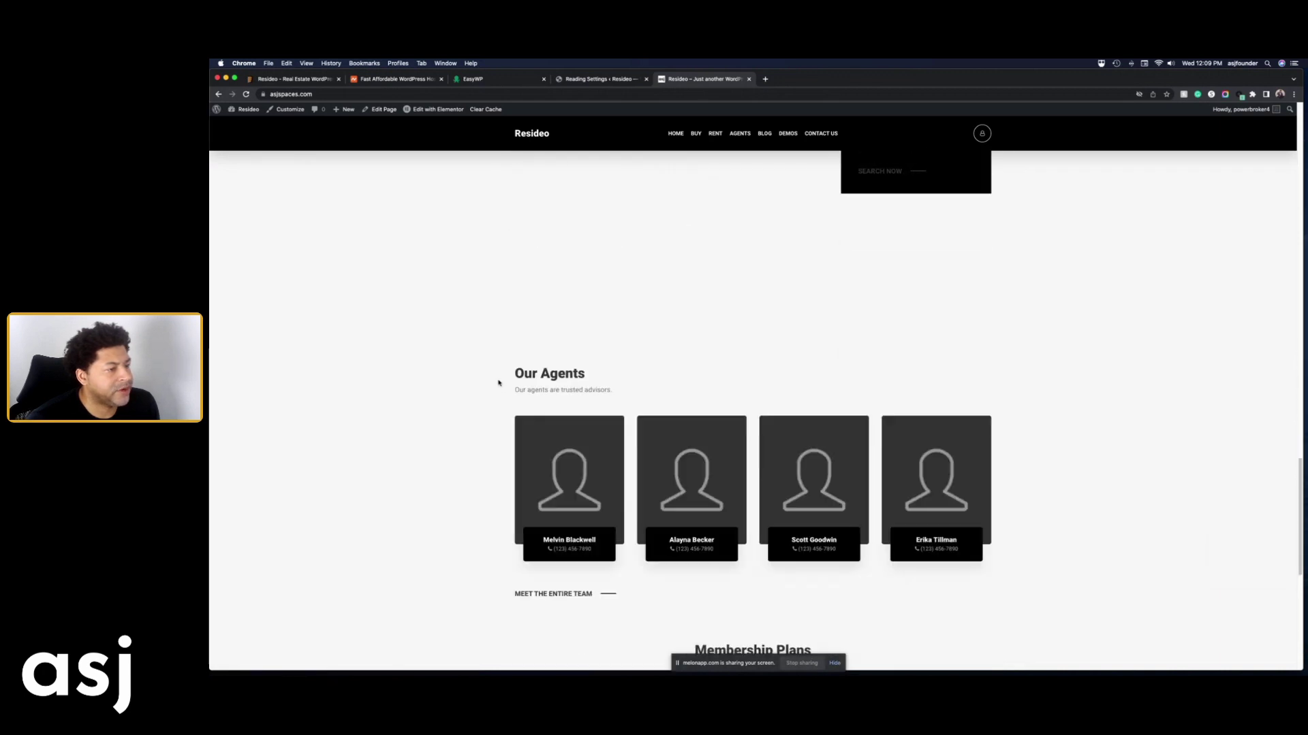
scroll(493, 383, "up", 20)
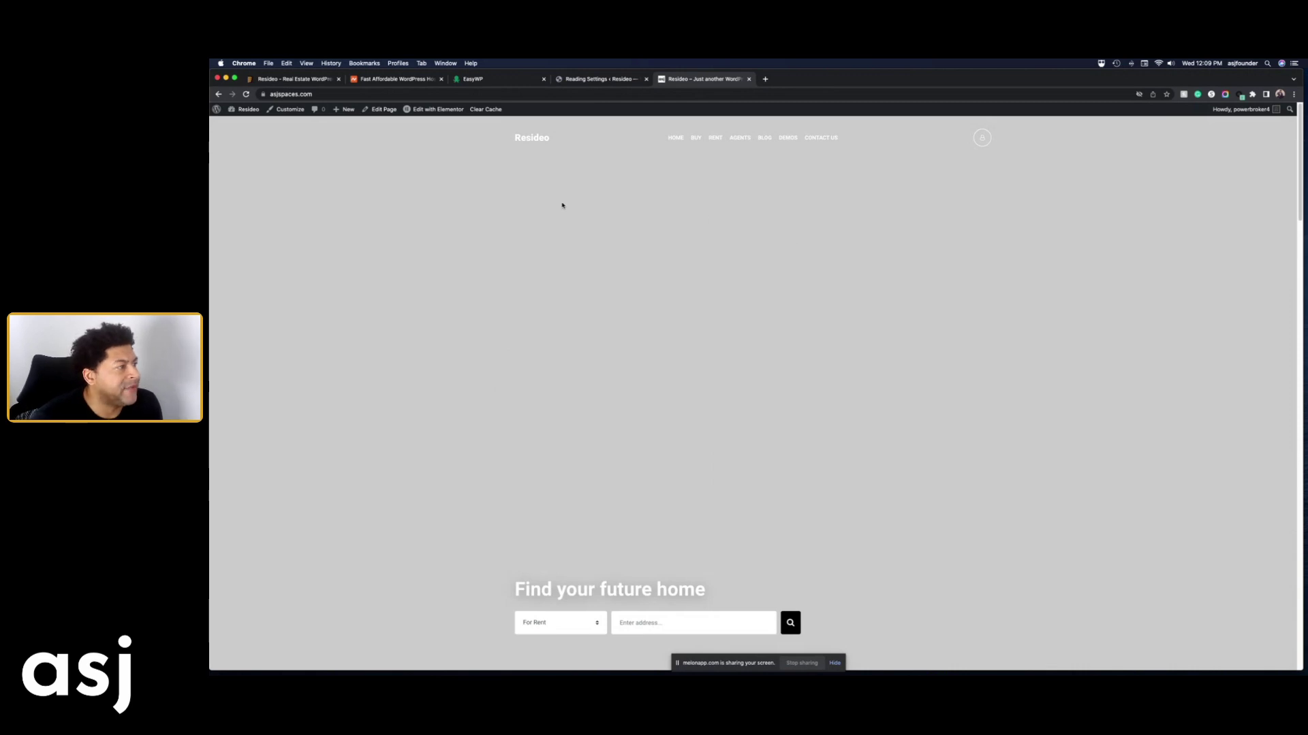
Open the Home page in Elementor and examine the layout settings of the Recommended For You section
left_click(435, 110)
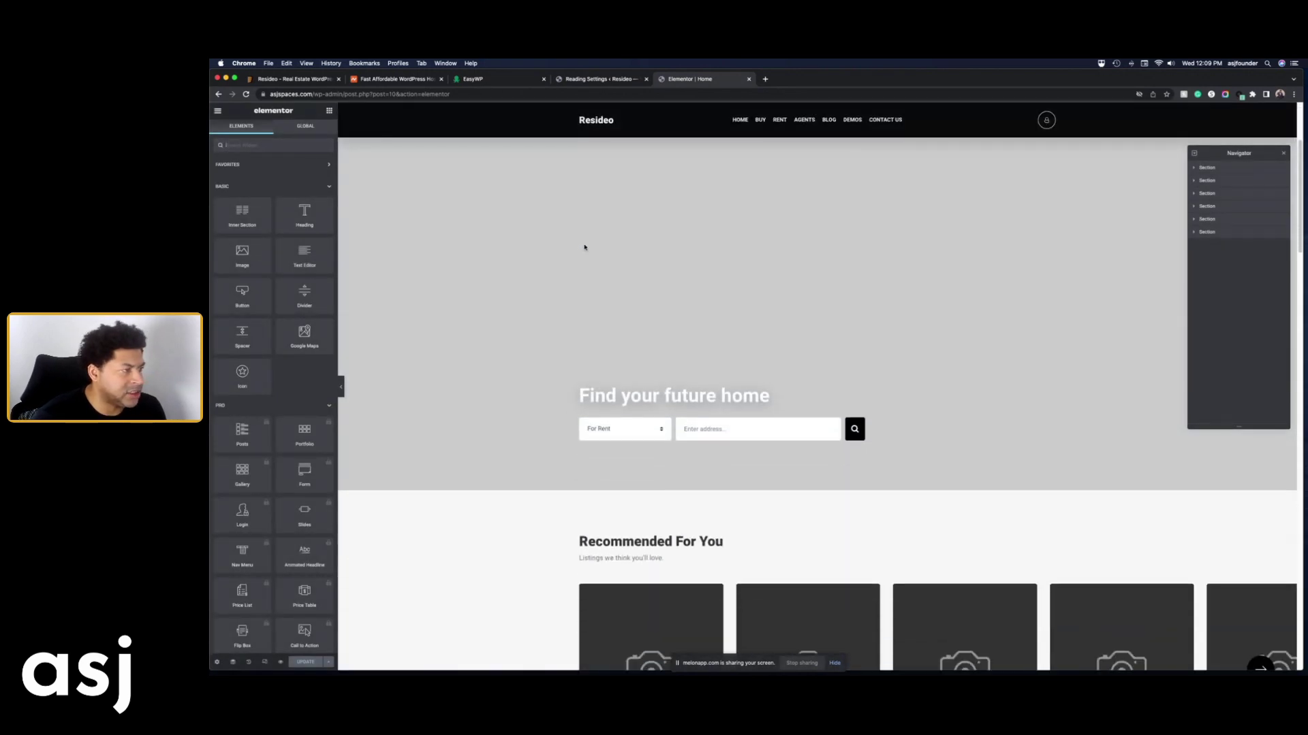
scroll(624, 265, "down", 3)
scroll(845, 259, "up", 1)
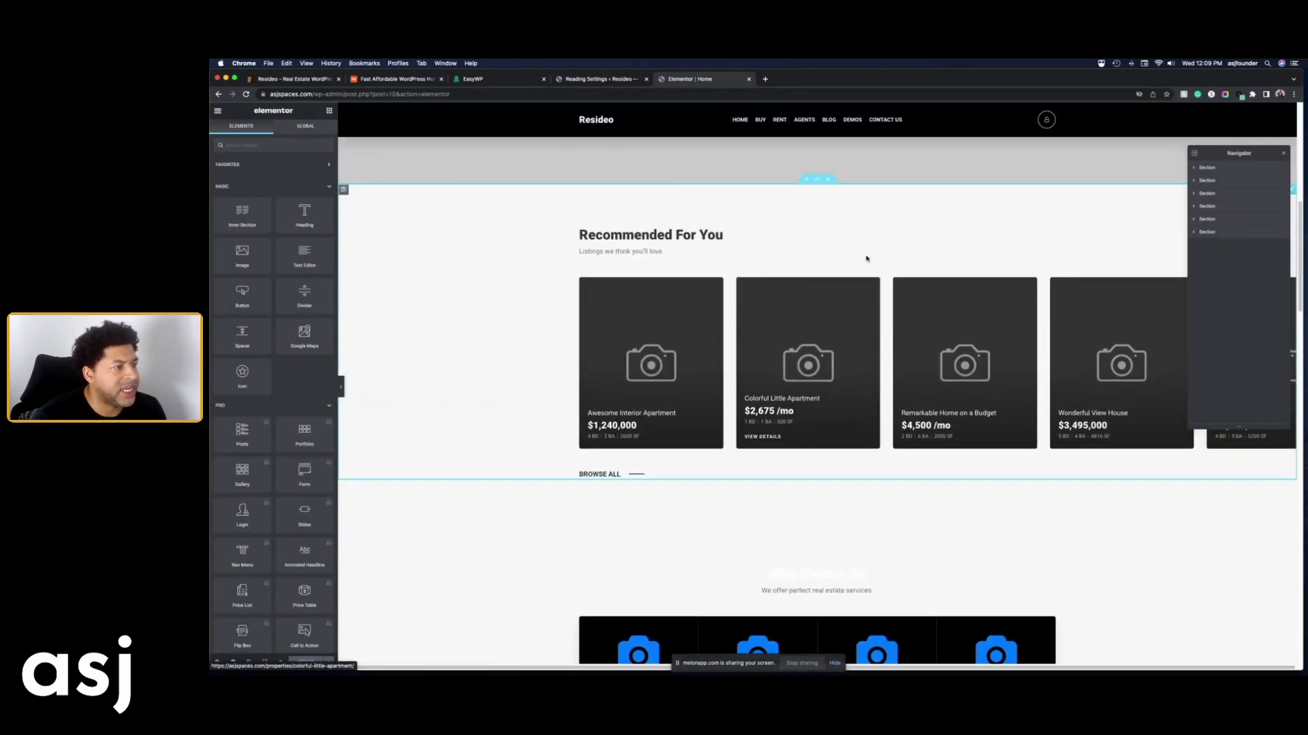
left_click(817, 179)
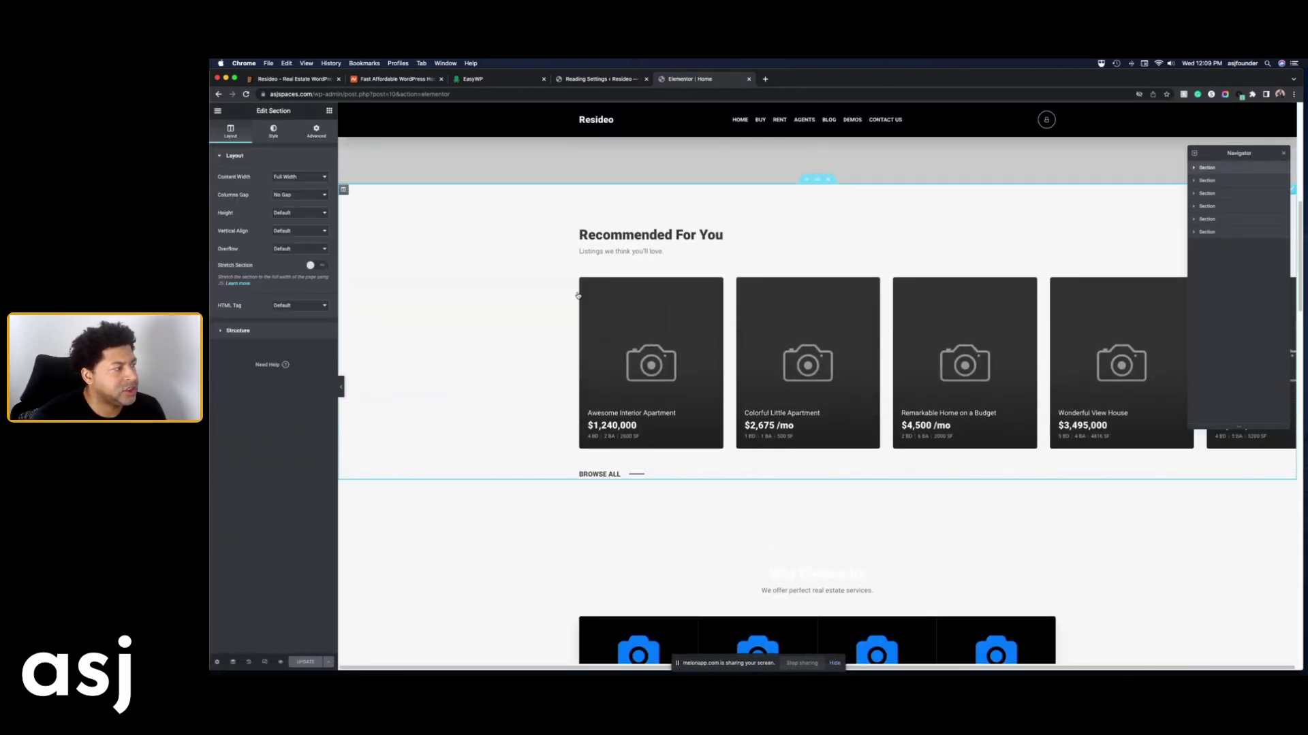
scroll(550, 343, "down", 1)
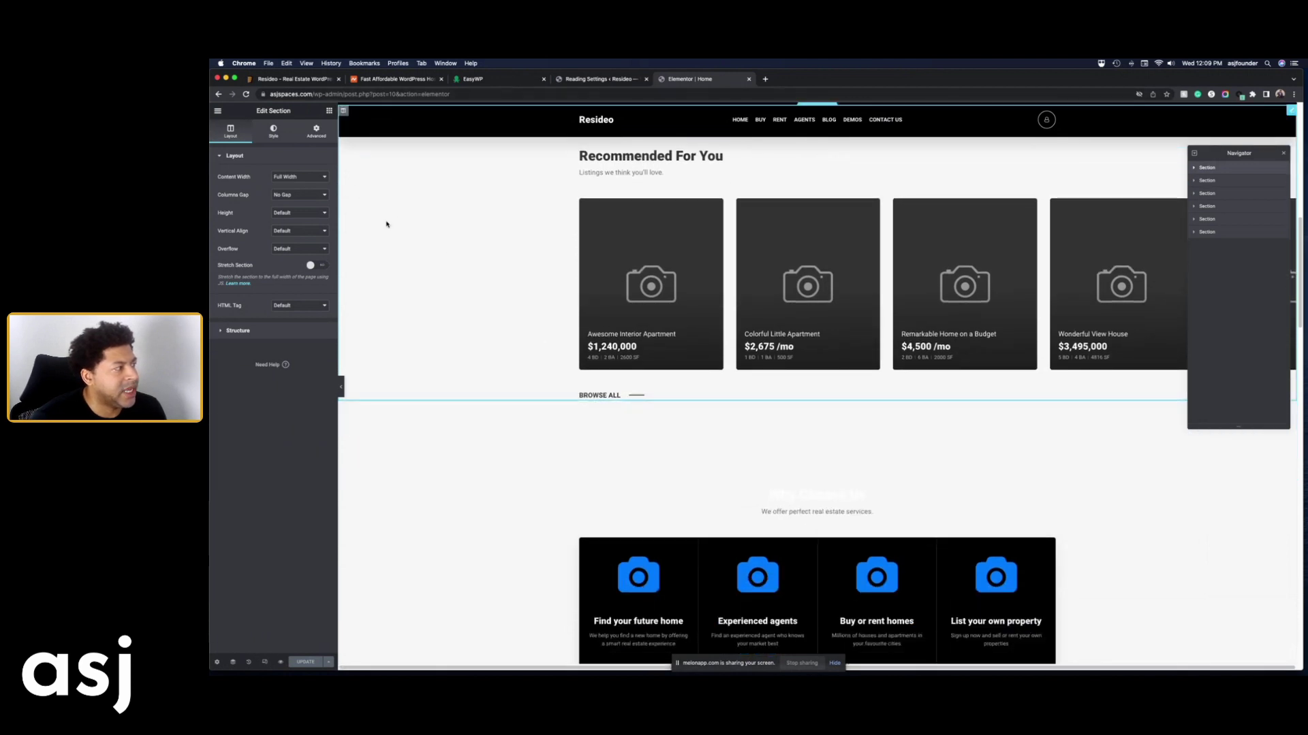
scroll(502, 379, "down", 3)
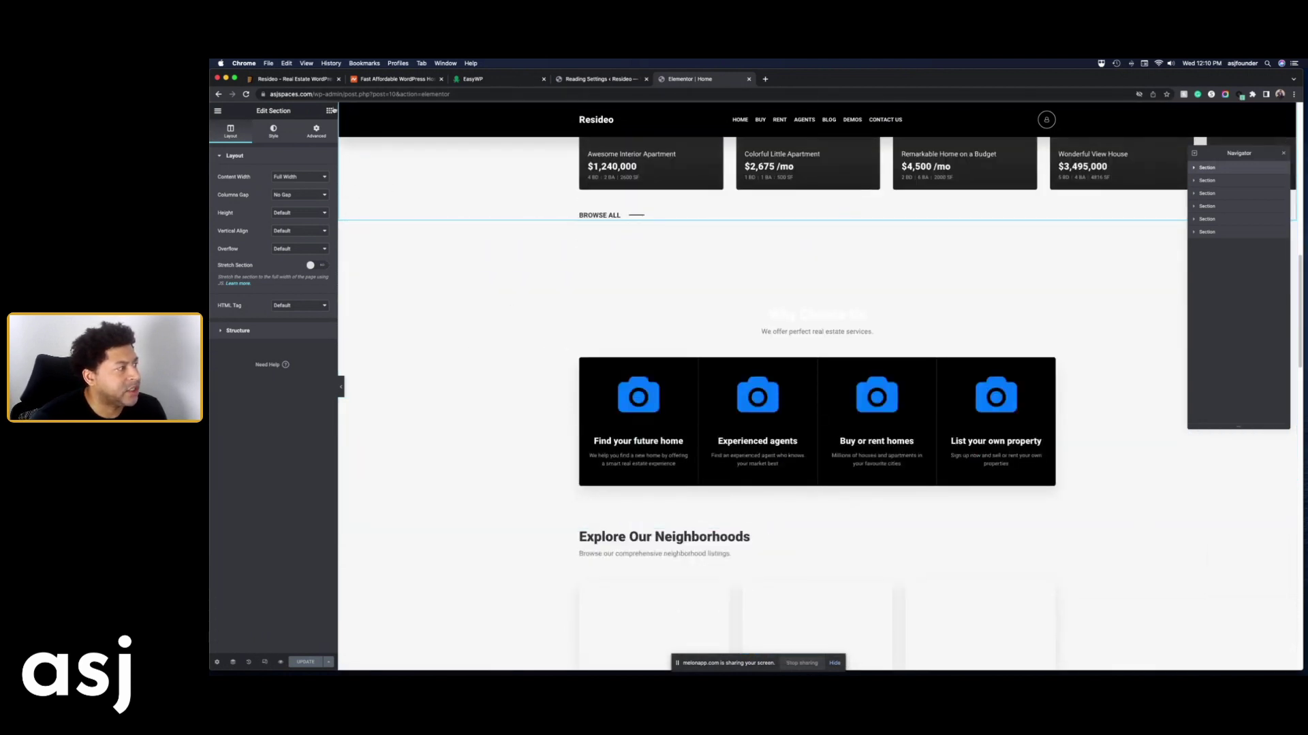
Add Resideo's Areas widget above the Why Choose Us services block
left_click(330, 111)
scroll(268, 433, "down", 15)
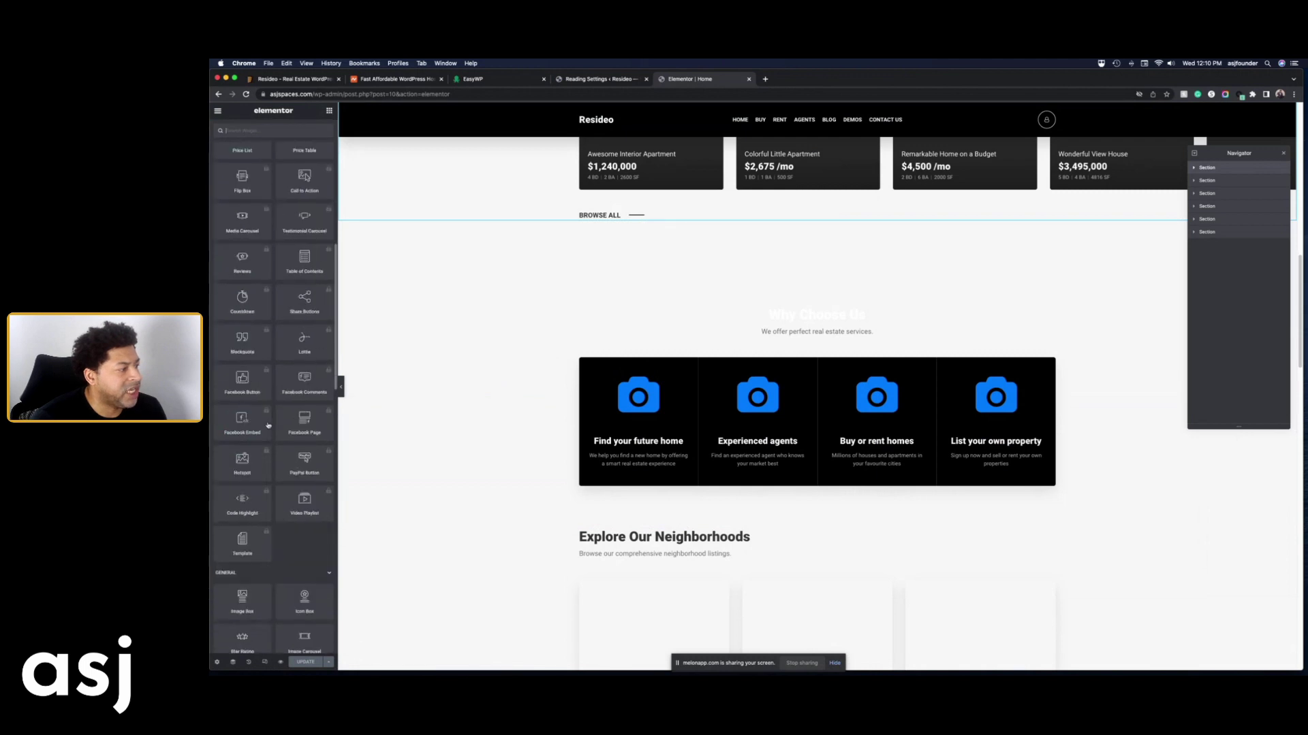
scroll(273, 412, "down", 8)
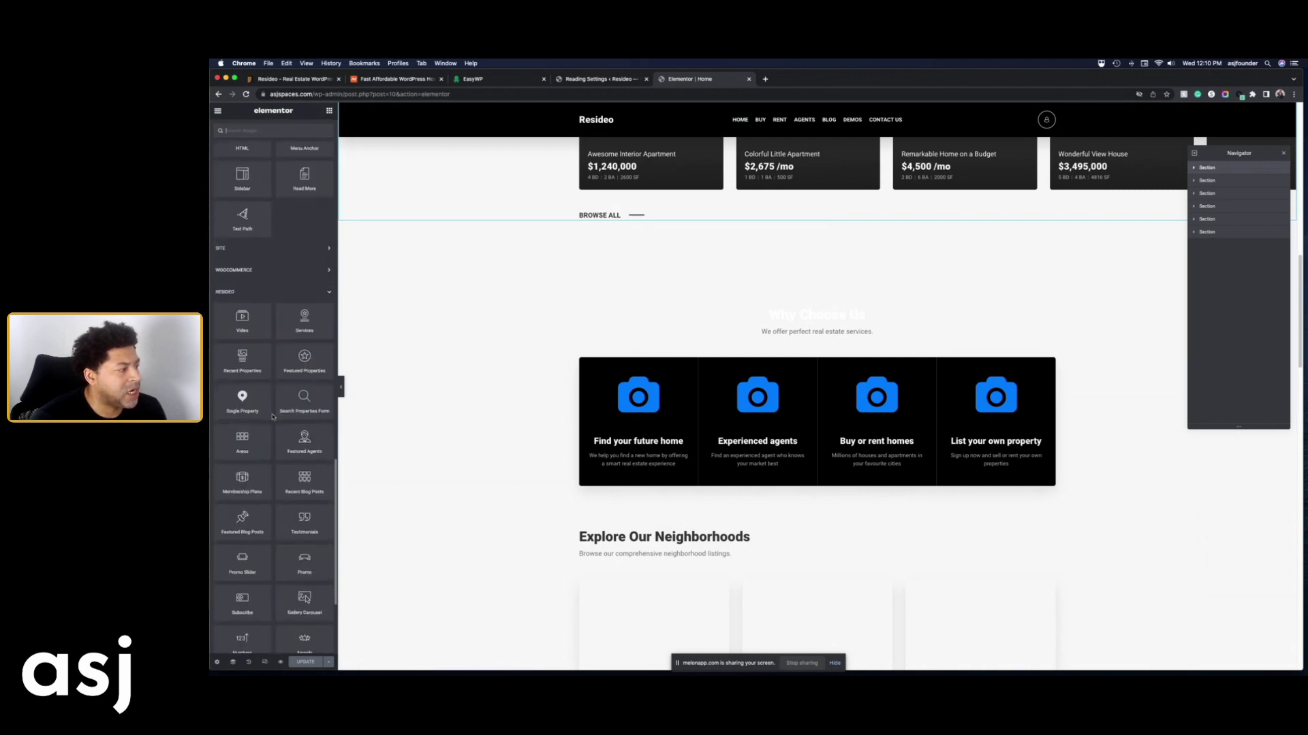
left_click_drag(252, 337, 659, 251)
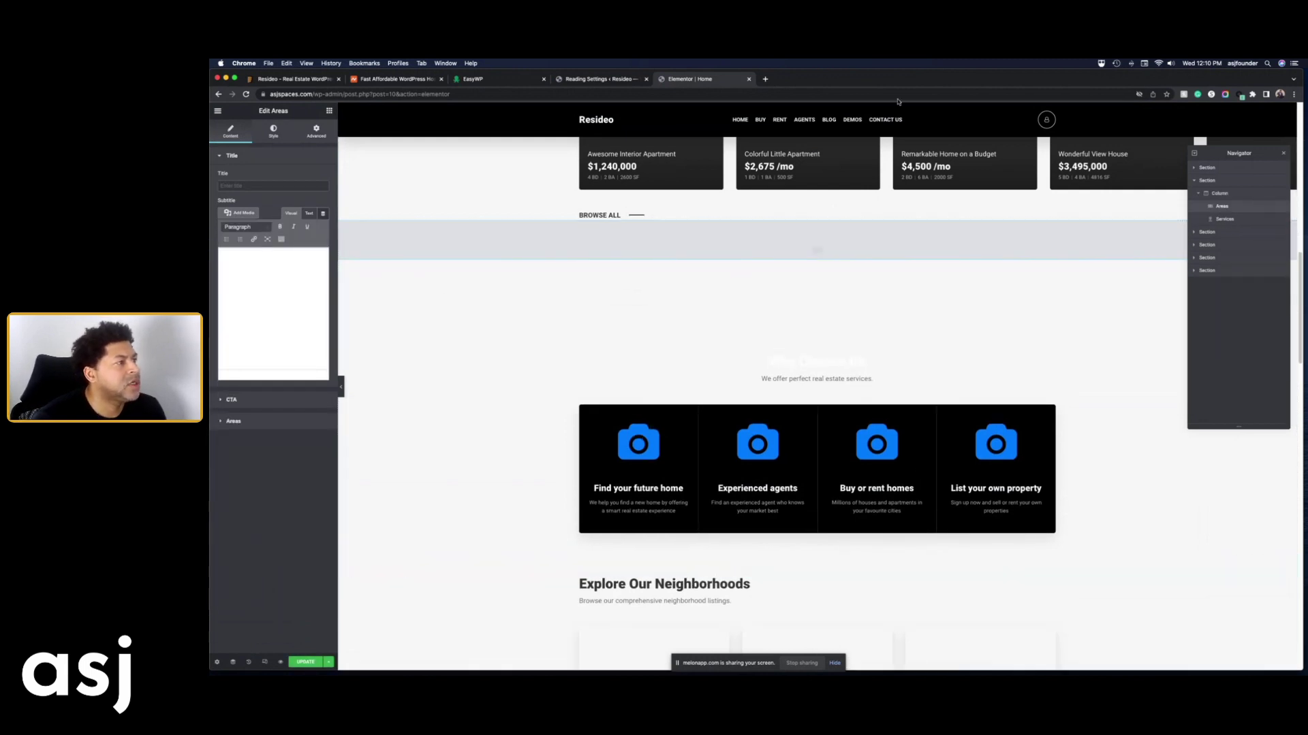
Leave Elementor without saving the added Areas widget and return to asjspaces.com
left_click(828, 93)
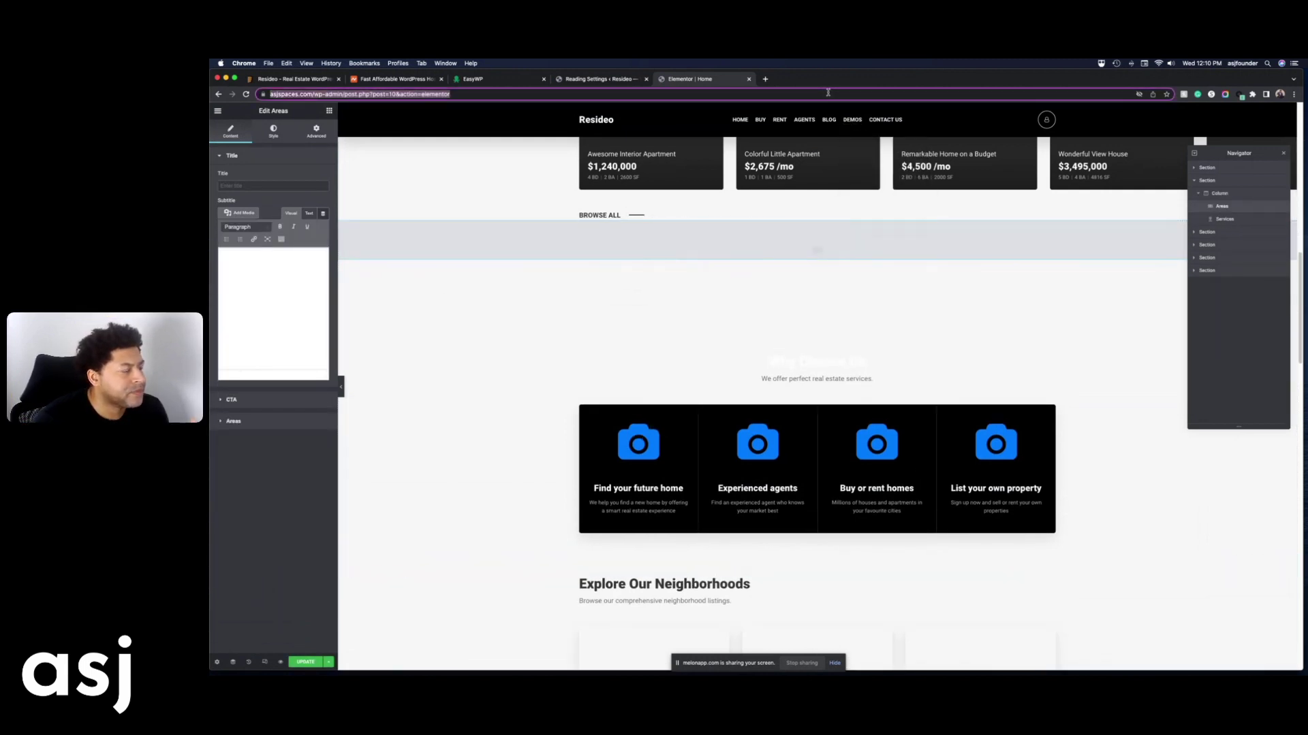
left_click(333, 96)
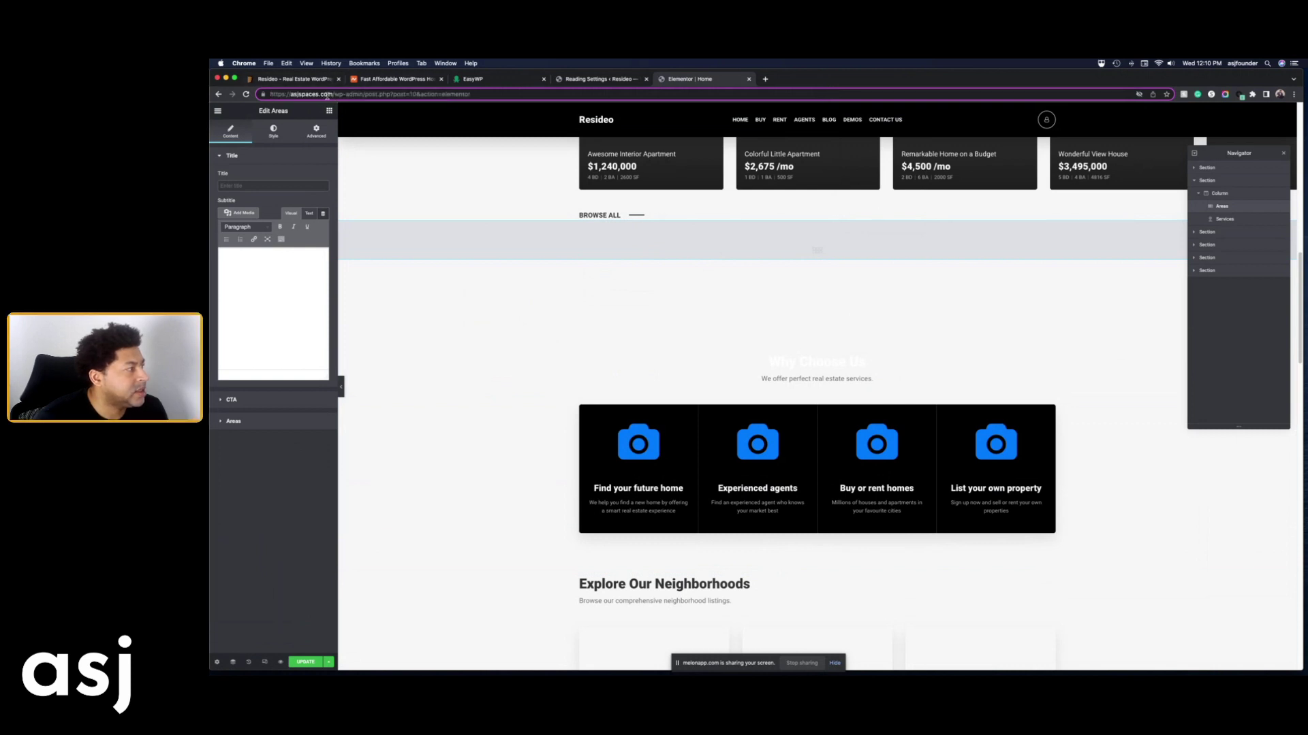
left_click_drag(335, 93, 616, 93)
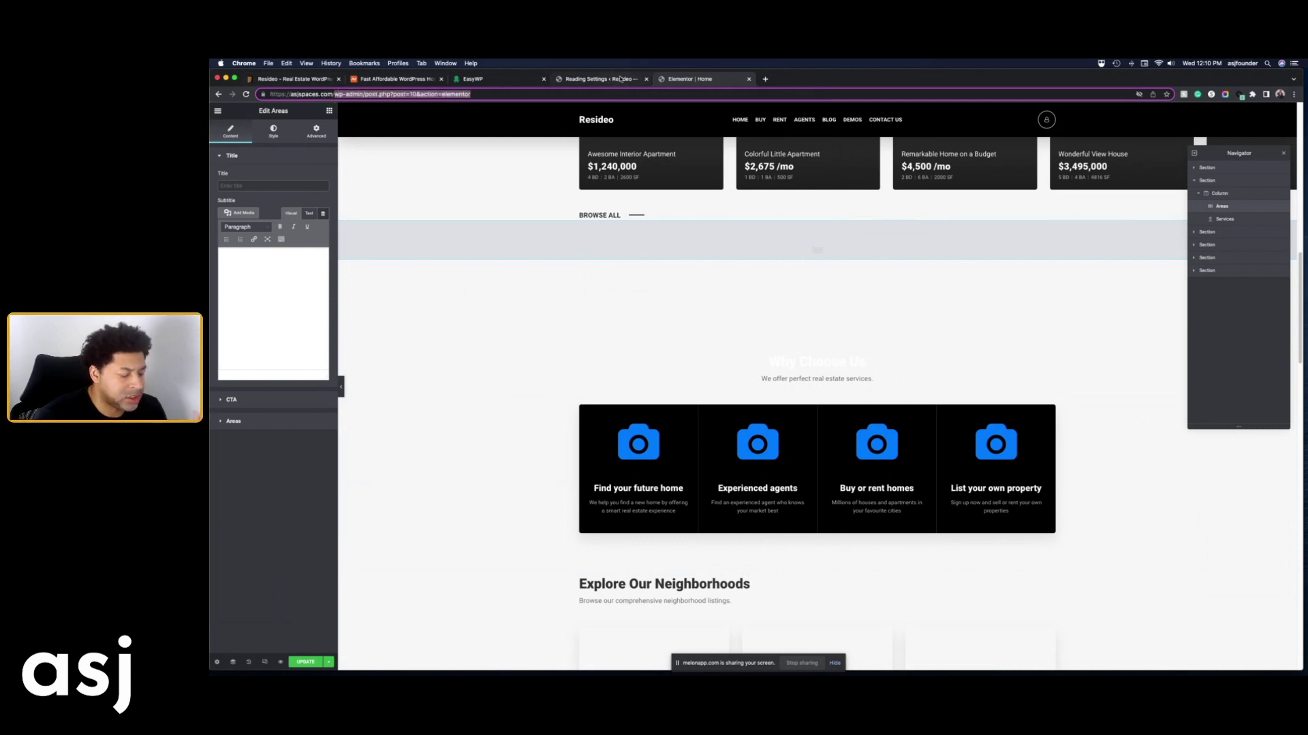
key("BackSpace")
key("Return")
left_click(822, 256)
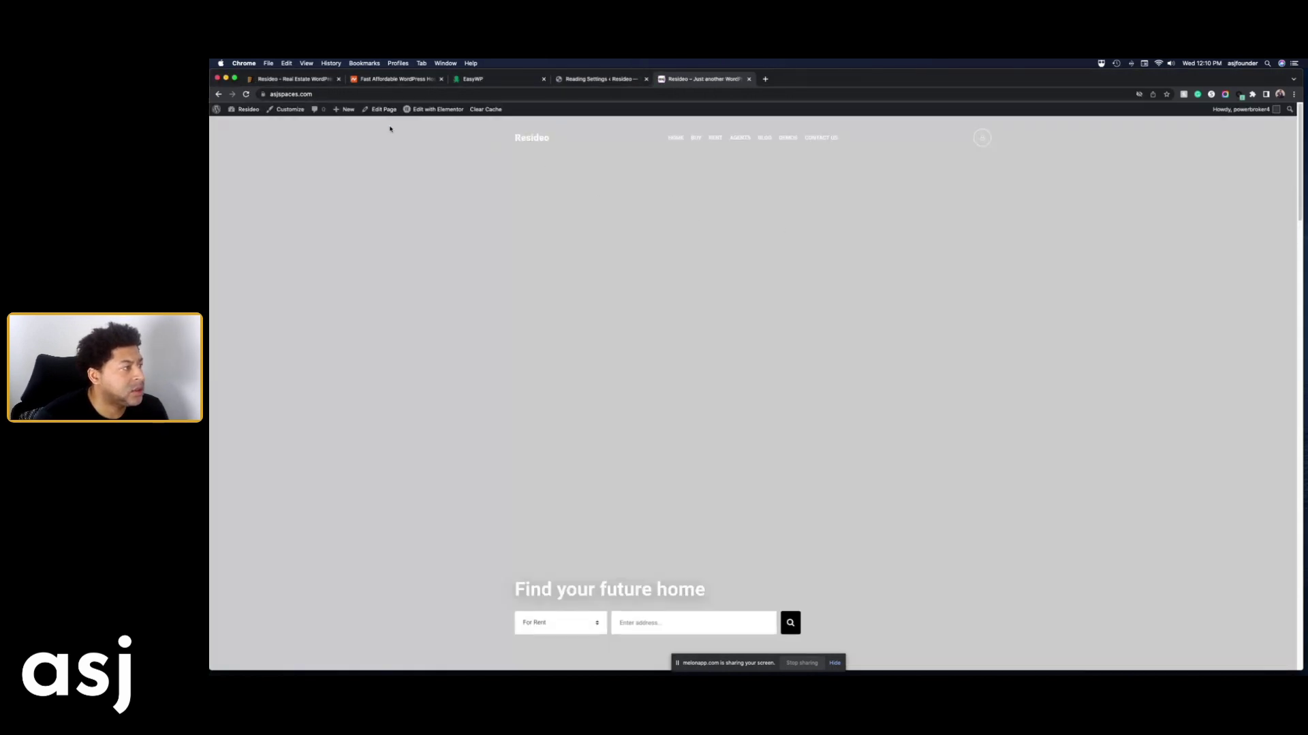
Open the Home page in the block editor, dismiss the welcome guide and examine its header, slideshow and page settings
left_click(380, 112)
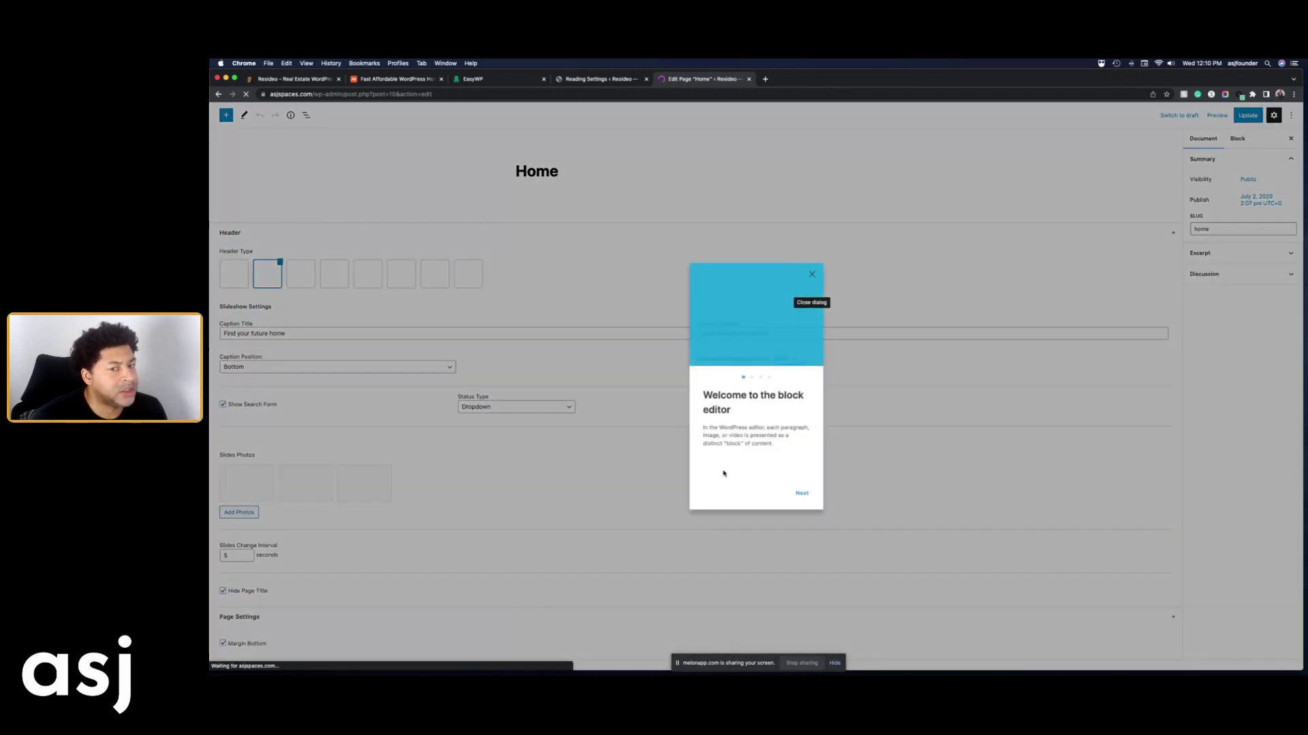
left_click(812, 276)
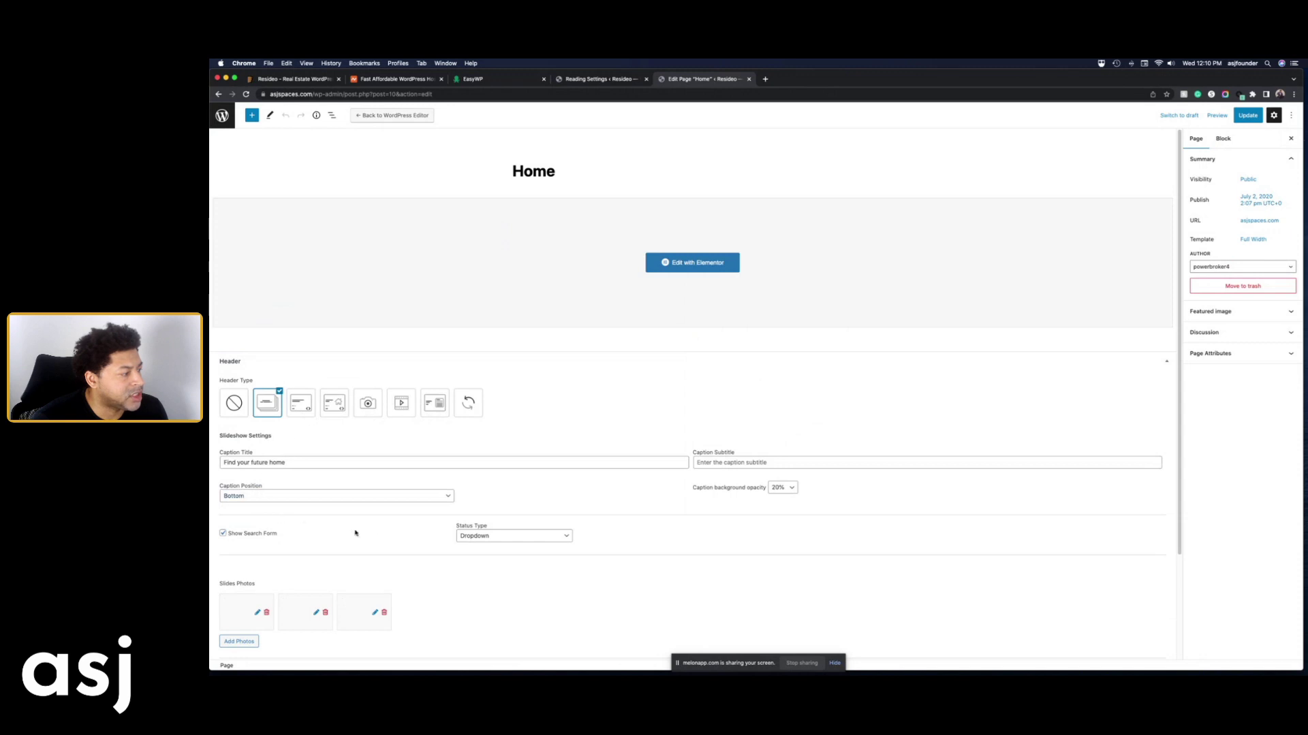
scroll(409, 538, "down", 3)
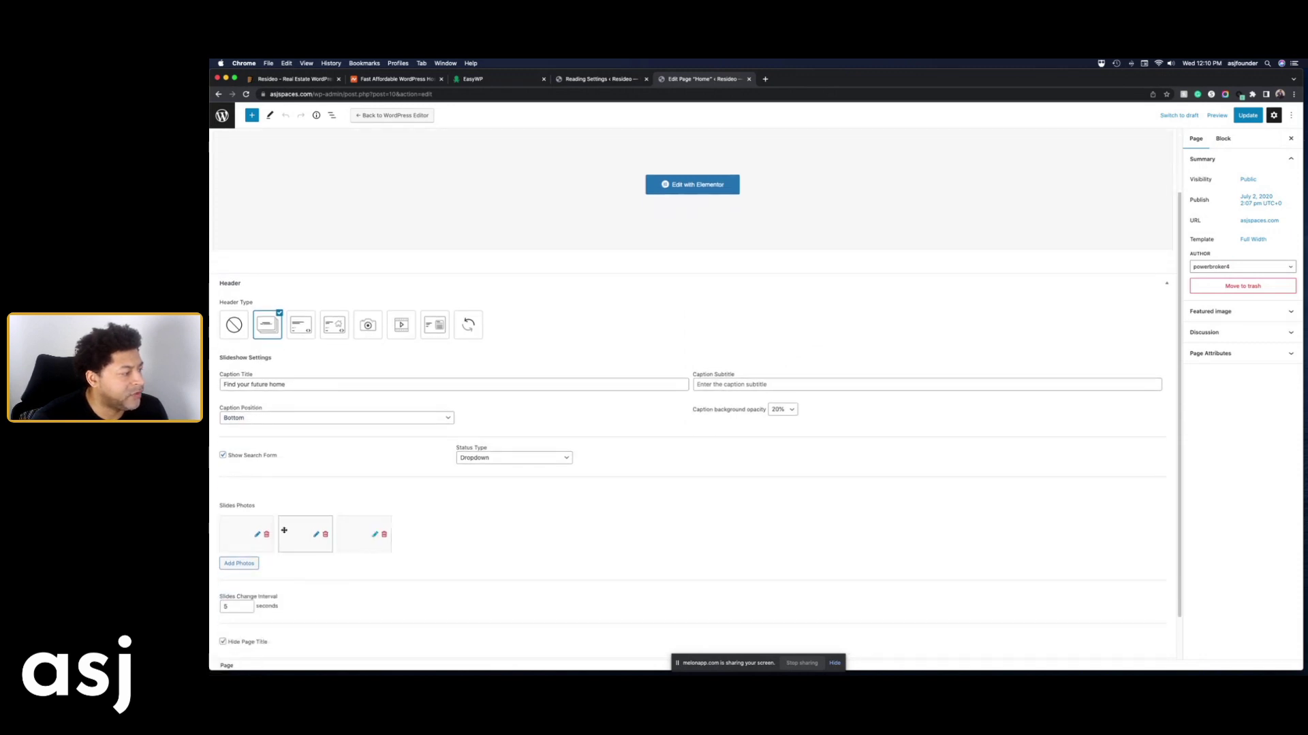
scroll(229, 555, "down", 2)
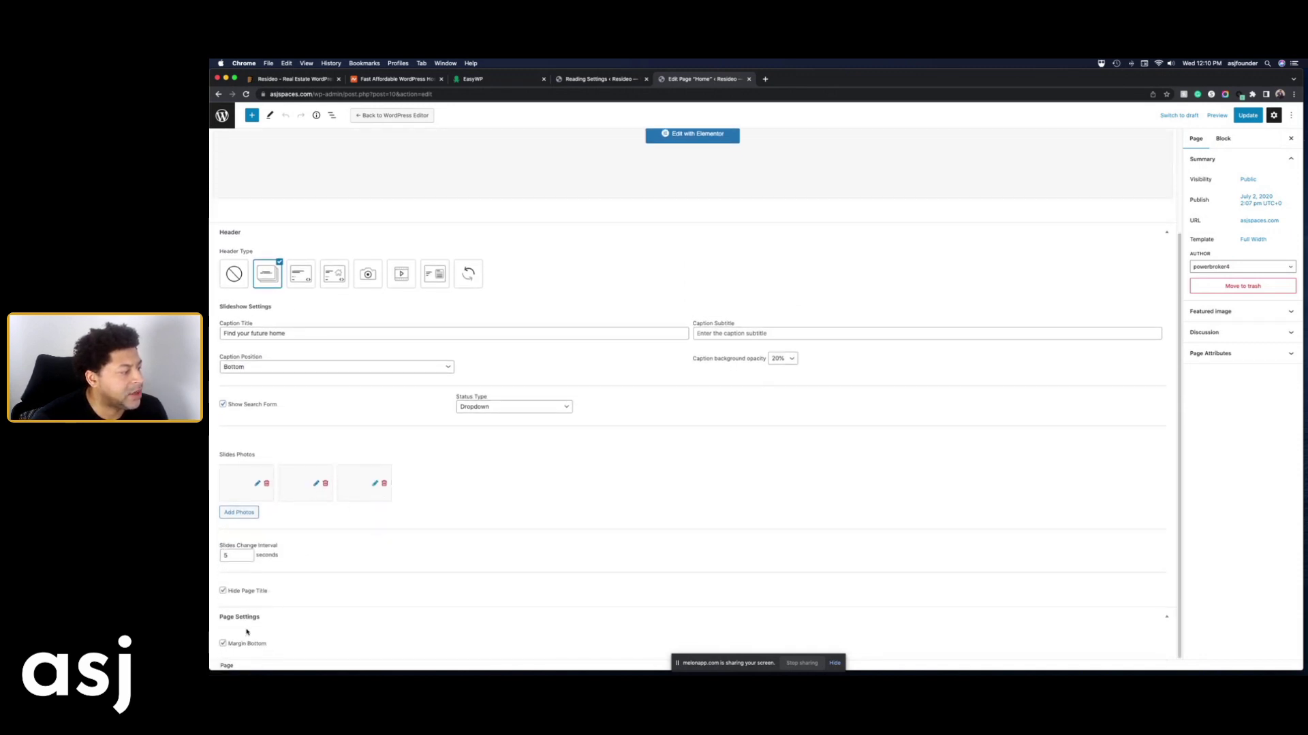
scroll(476, 549, "up", 5)
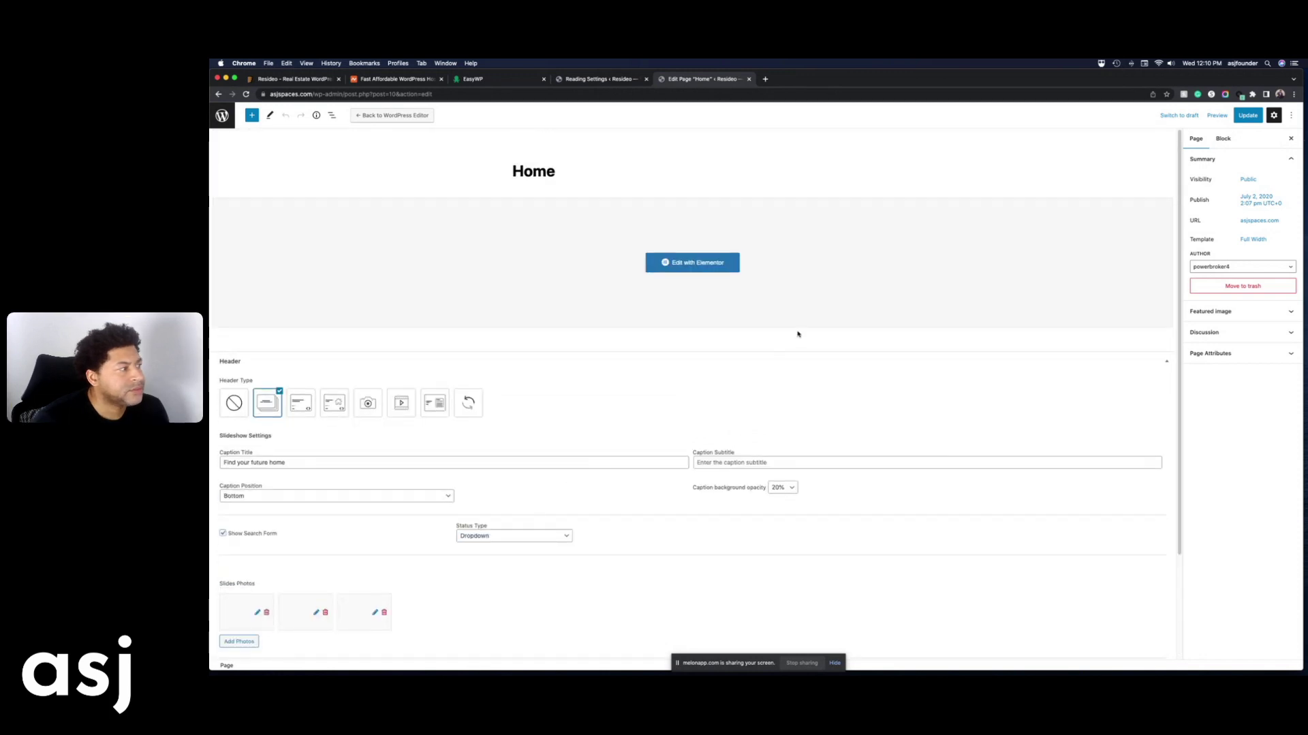
Exit the block editor and go back to the live homepage at asjspaces.com
left_click(429, 95)
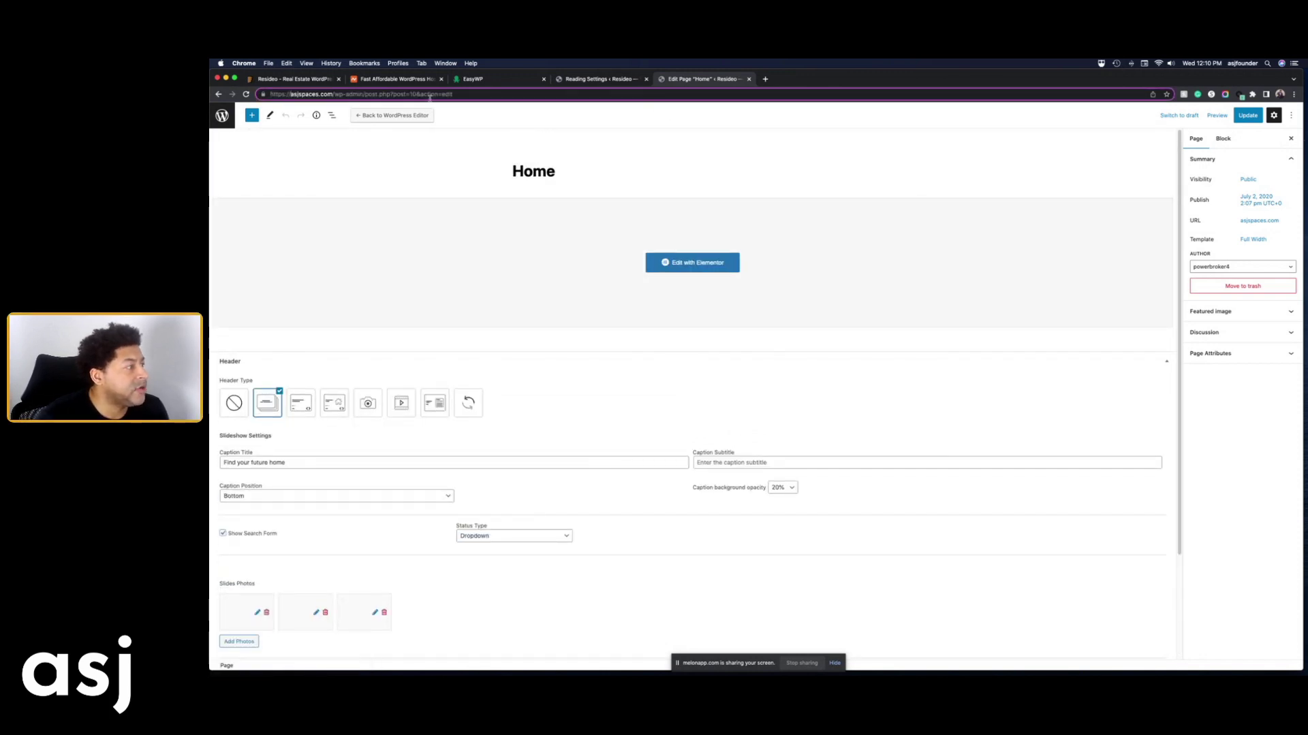
left_click_drag(336, 94, 530, 95)
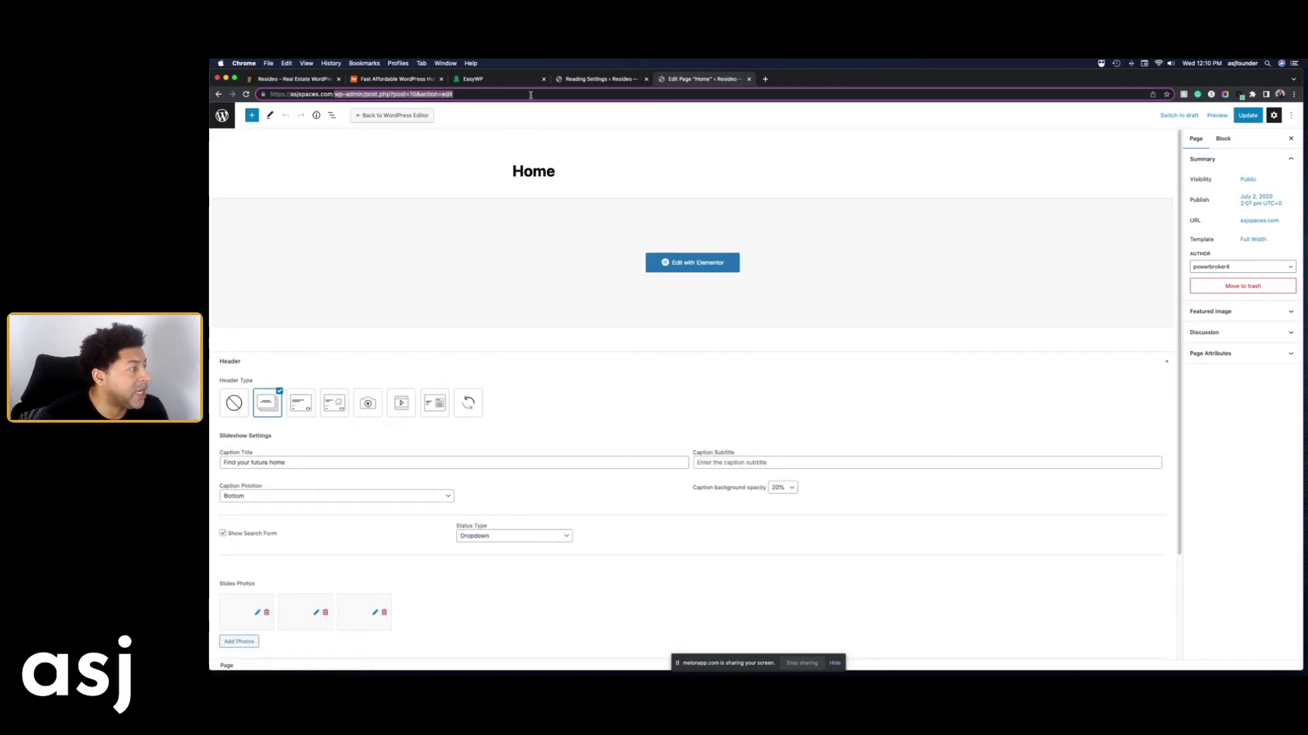
key("BackSpace")
key("Return")
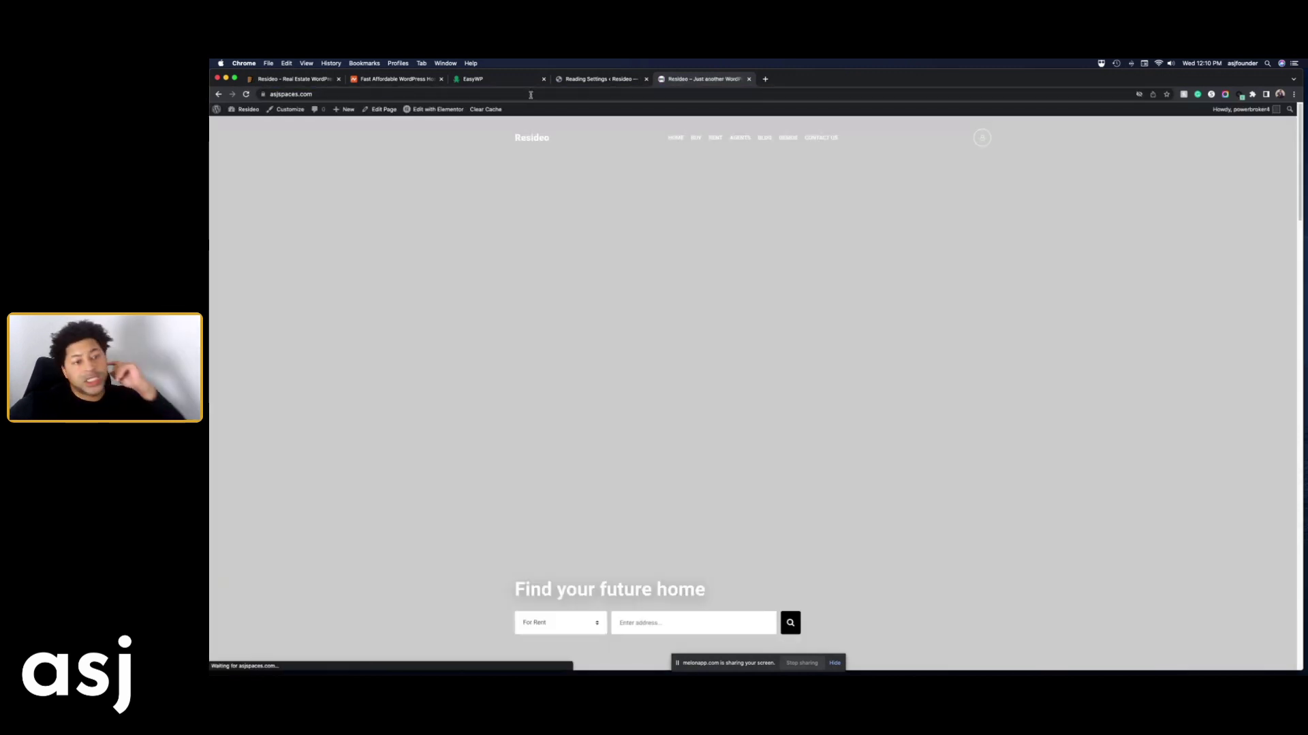